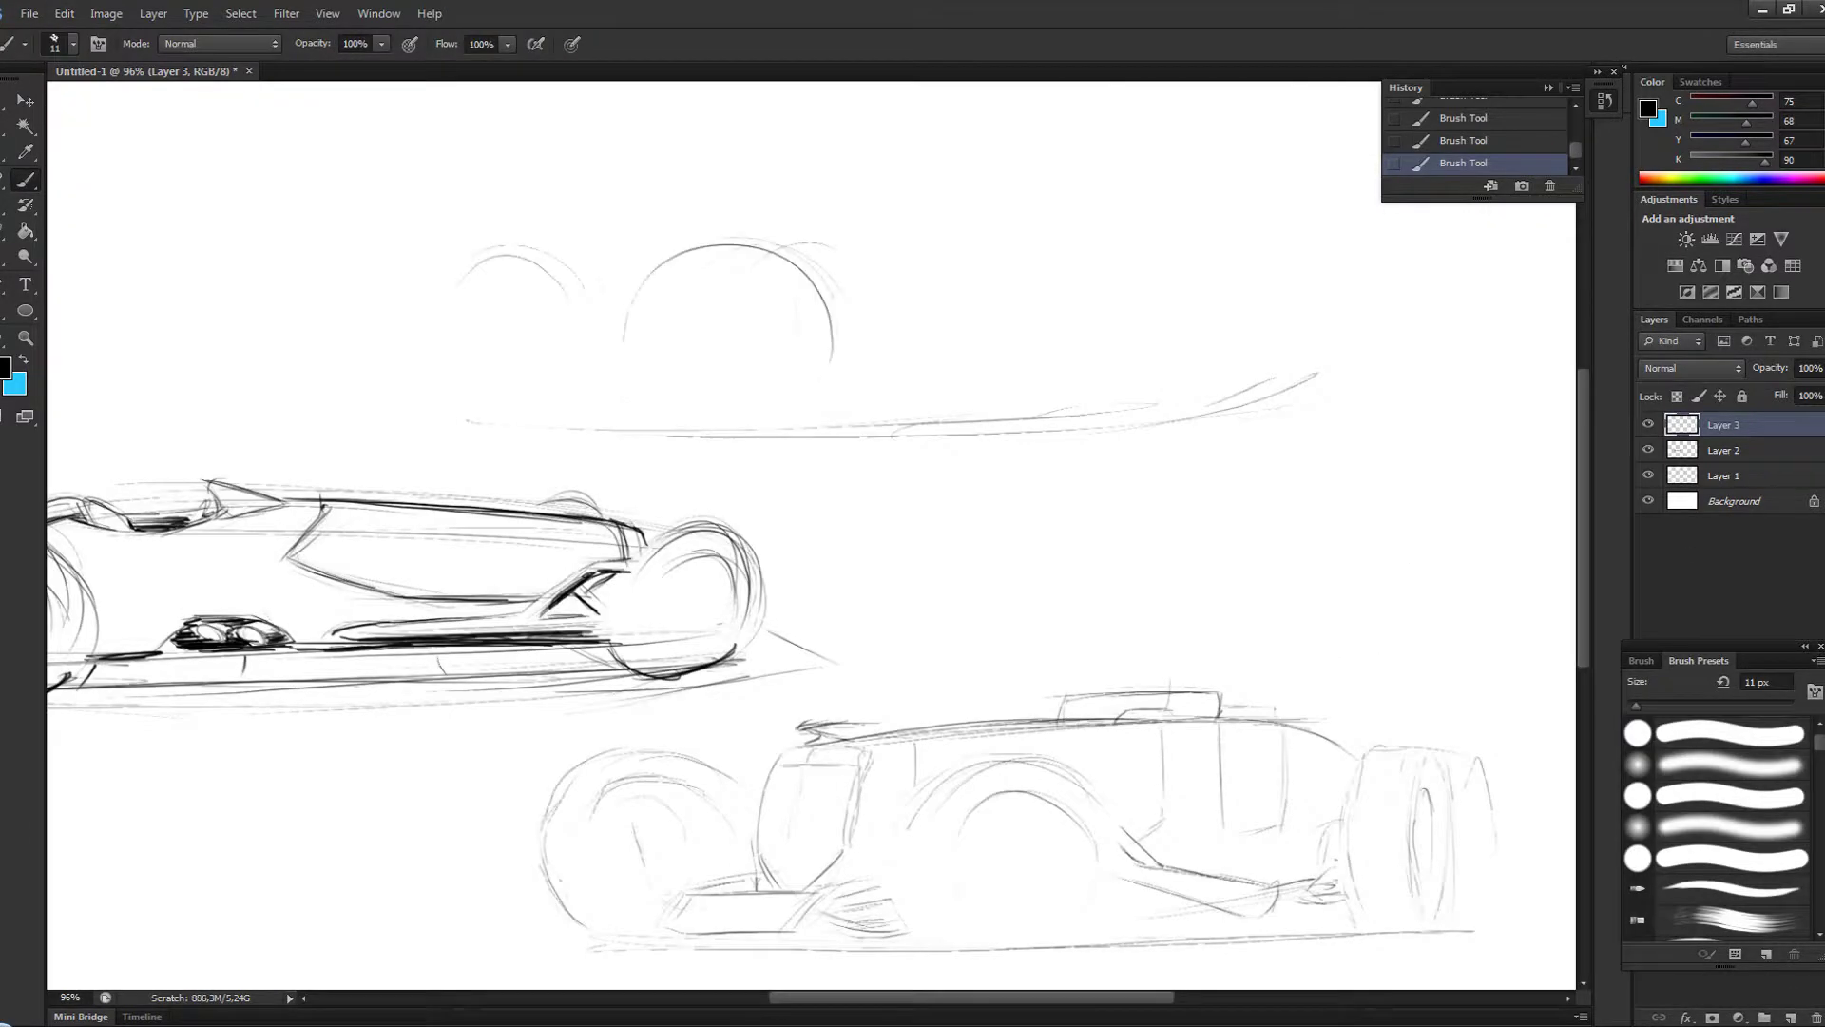
- Sketch the top car's arched roof, cabin pillars, long body line, rear wheel arch and chassis
{"action": "left_click_drag", "start_coordinate": [428, 285], "coordinate": [851, 270]}
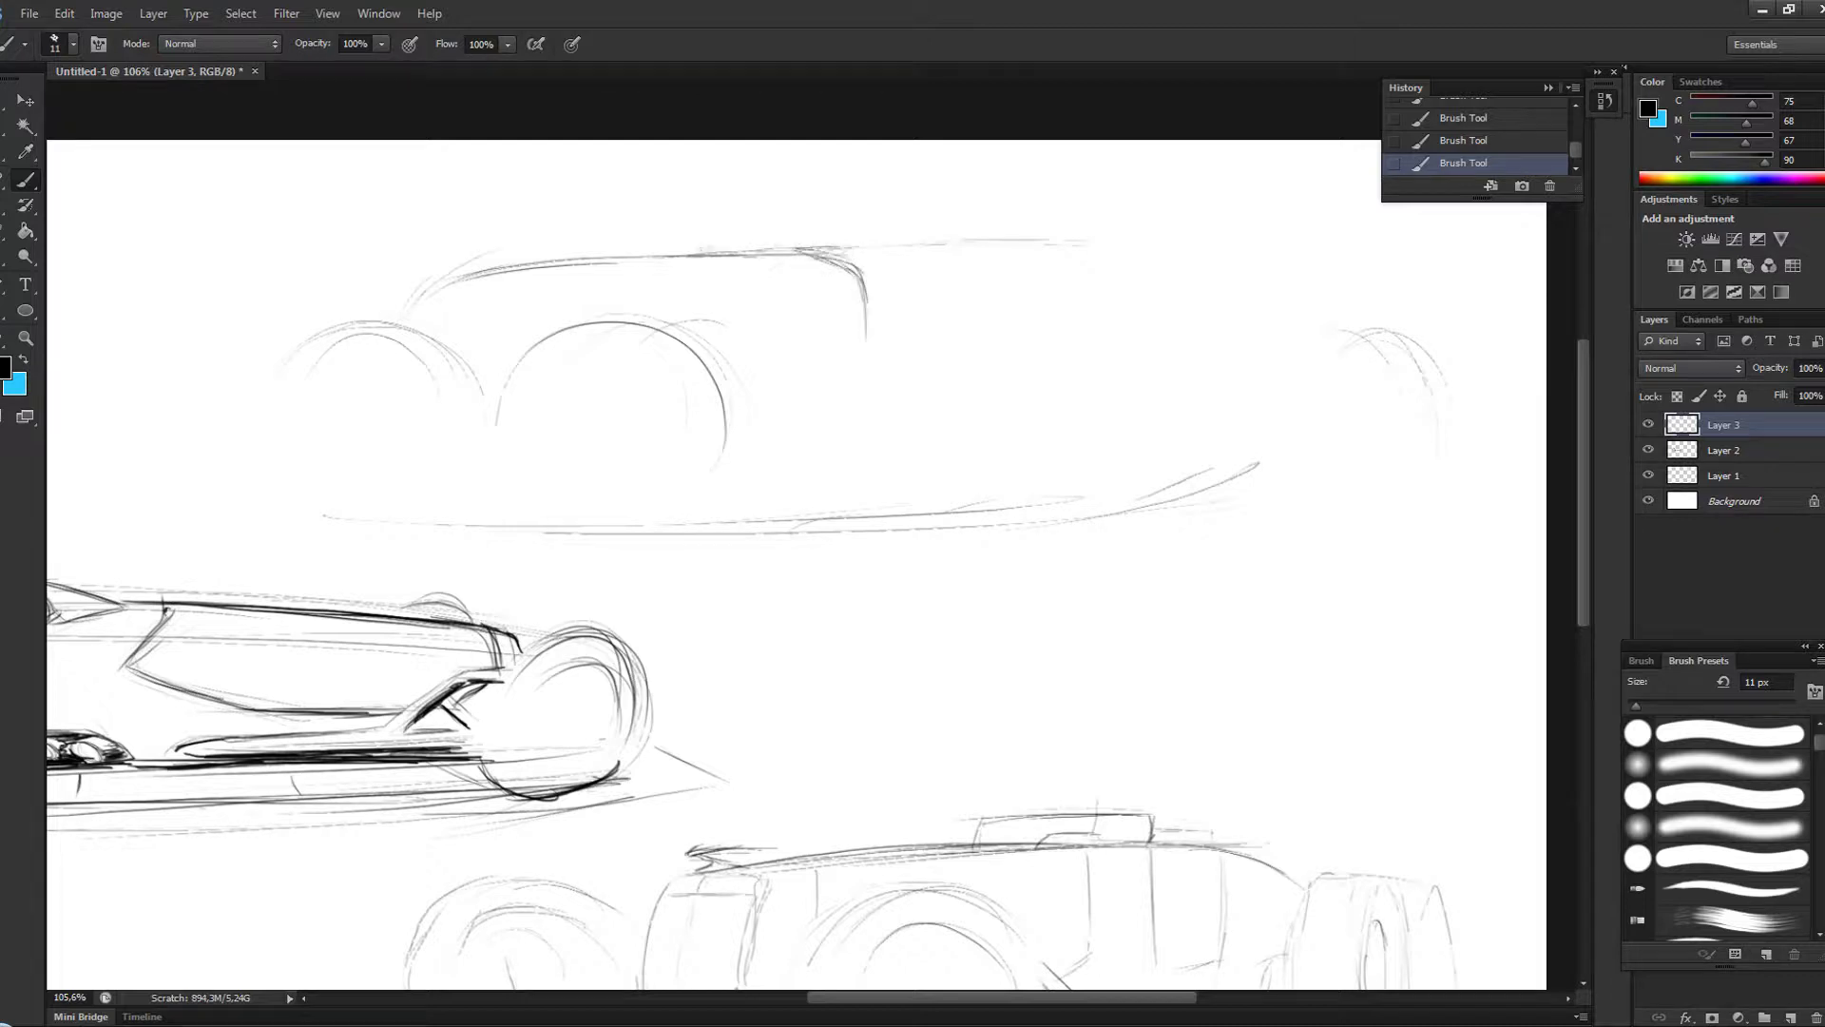
{"action": "left_click_drag", "start_coordinate": [1045, 237], "coordinate": [696, 225]}
{"action": "left_click_drag", "start_coordinate": [1045, 219], "coordinate": [1051, 395]}
{"action": "left_click_drag", "start_coordinate": [1006, 226], "coordinate": [1009, 380]}
{"action": "left_click_drag", "start_coordinate": [1155, 308], "coordinate": [1497, 298]}
{"action": "left_click_drag", "start_coordinate": [1293, 418], "coordinate": [1431, 456]}
{"action": "left_click_drag", "start_coordinate": [867, 439], "coordinate": [1055, 399]}
{"action": "left_click_drag", "start_coordinate": [758, 480], "coordinate": [1272, 388]}
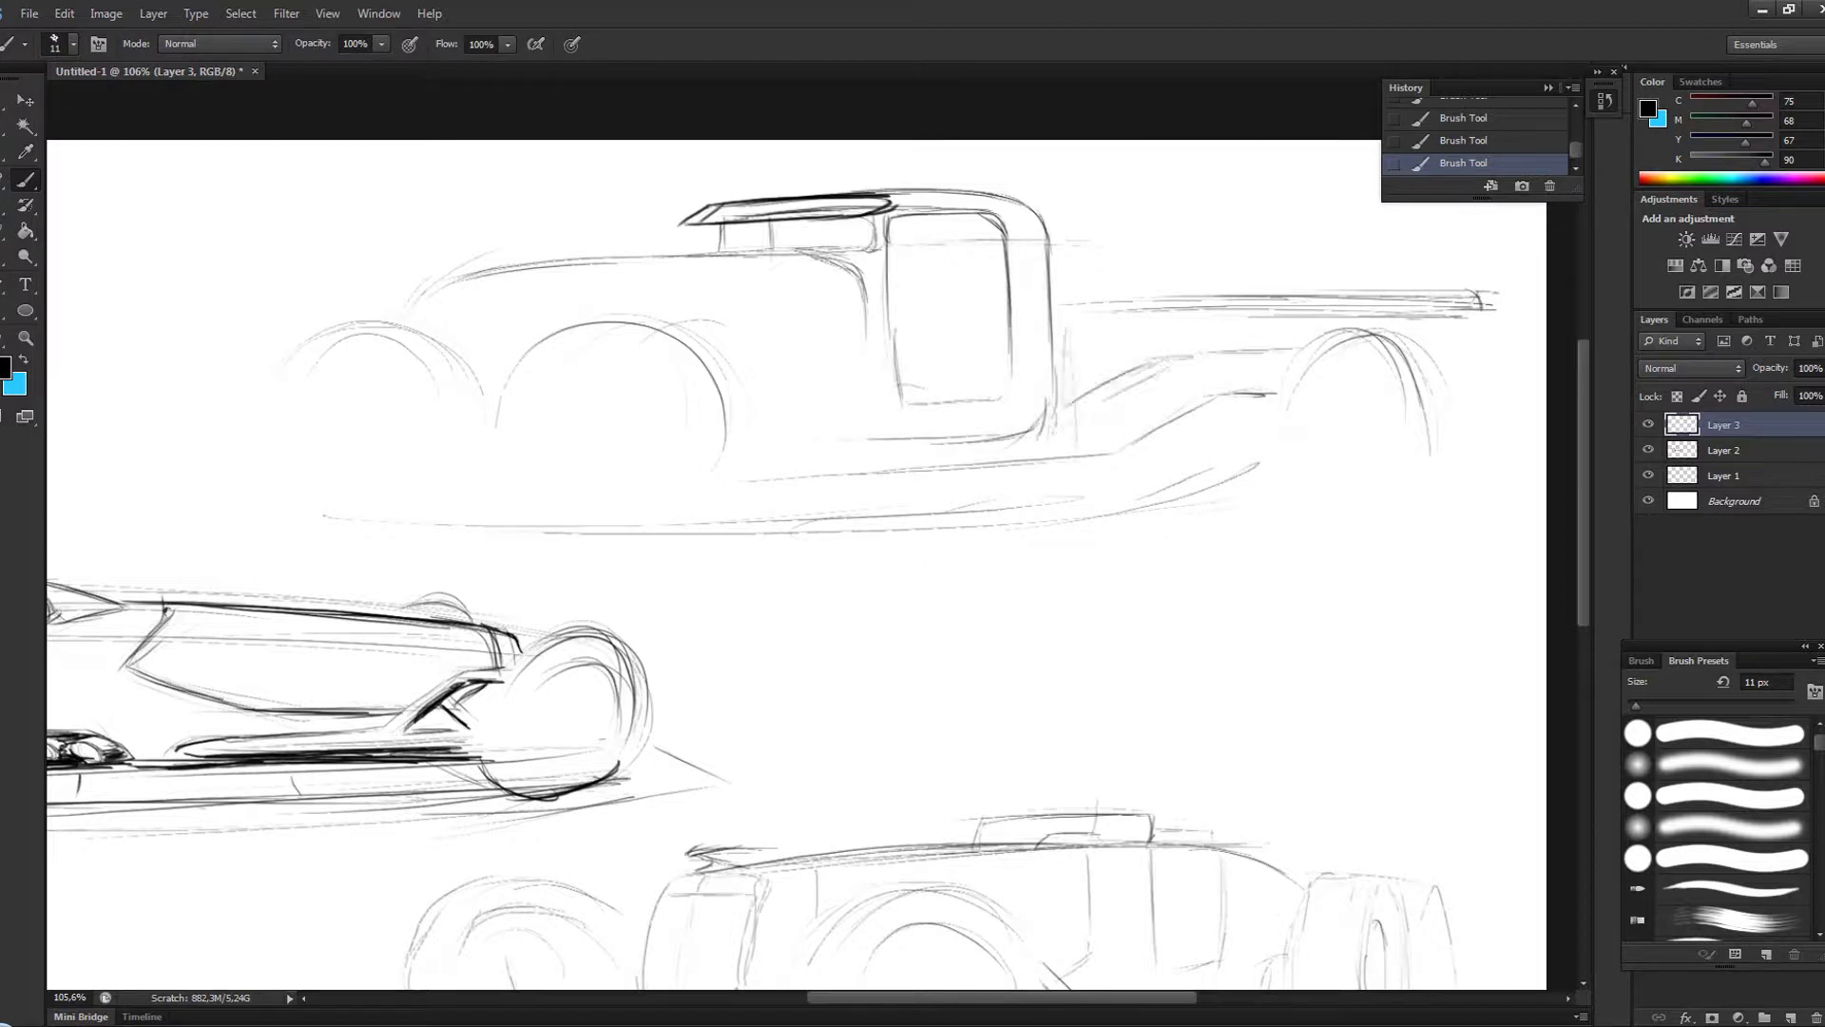
- Sketch the box-shaped front bumper and front-end detail lines near the front wheel
{"action": "left_click_drag", "start_coordinate": [395, 352], "coordinate": [386, 435]}
{"action": "left_click_drag", "start_coordinate": [243, 442], "coordinate": [428, 515]}
{"action": "left_click_drag", "start_coordinate": [460, 439], "coordinate": [425, 524]}
{"action": "left_click_drag", "start_coordinate": [242, 435], "coordinate": [485, 436]}
{"action": "left_click_drag", "start_coordinate": [387, 334], "coordinate": [475, 352]}
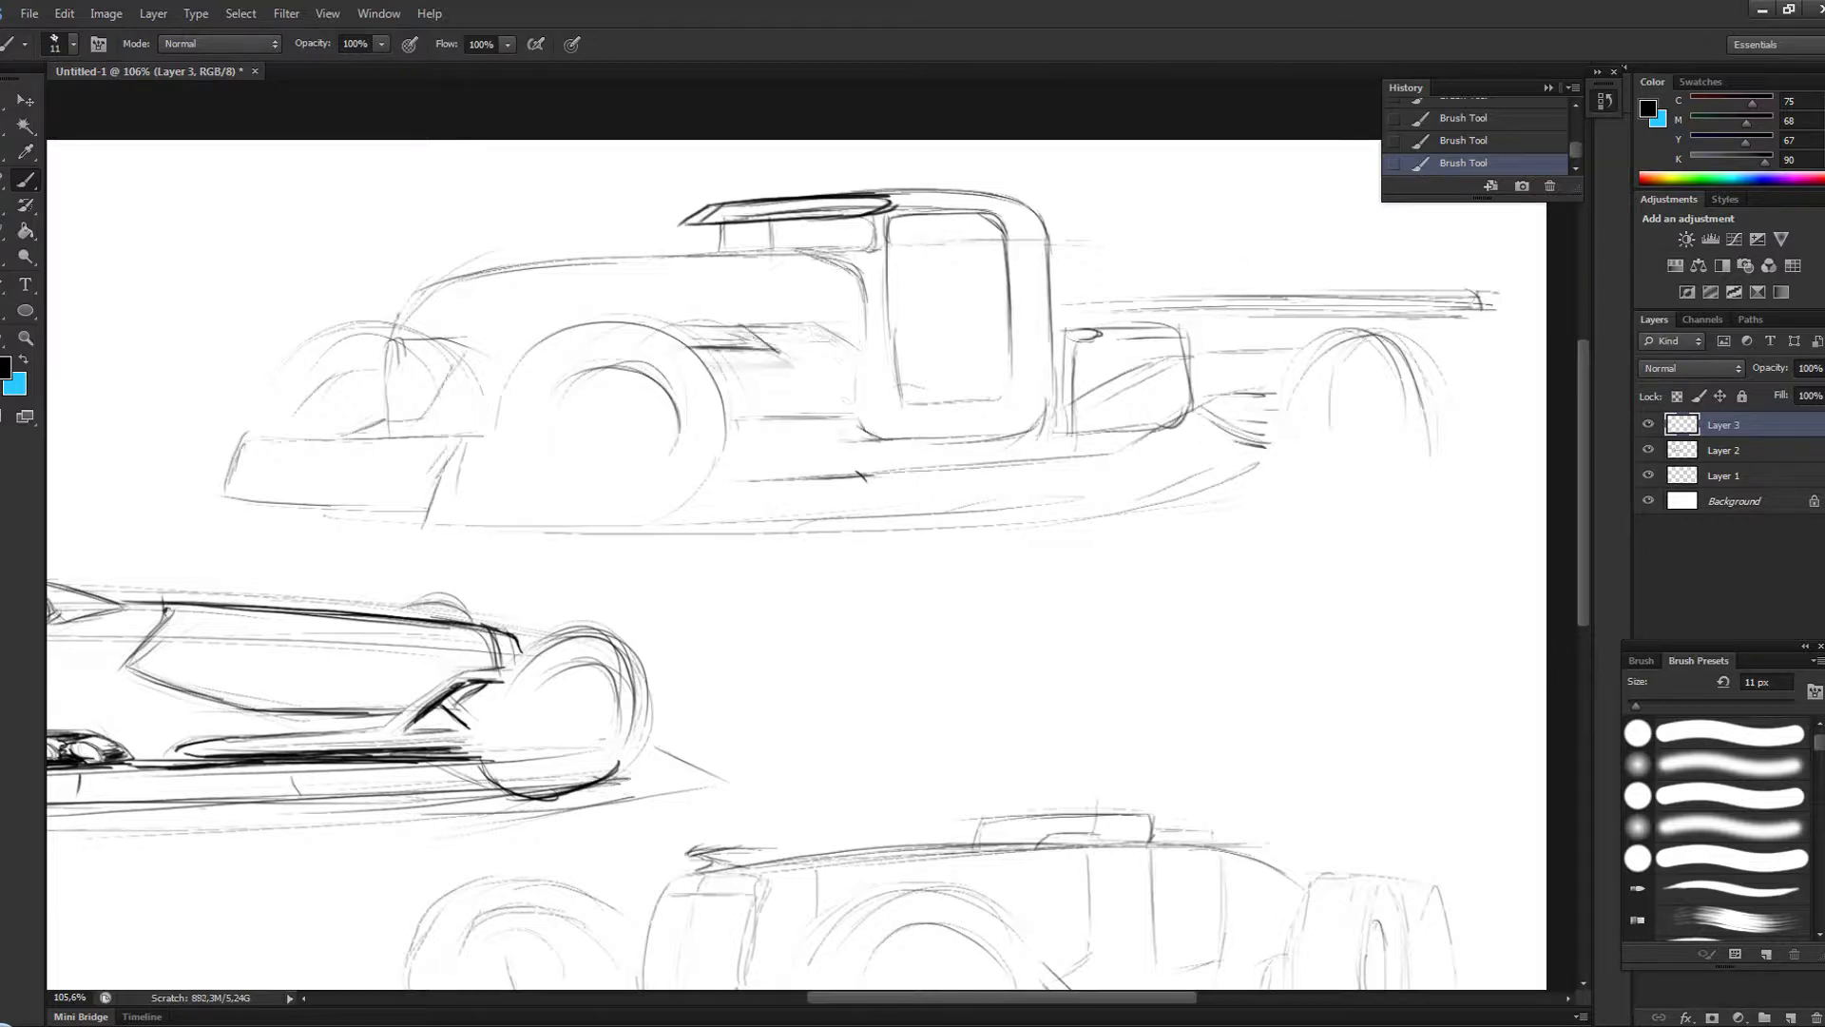
- Undo the dark hood strokes and draw vertical grille vent slats
{"action": "key", "text": "ctrl+z"}
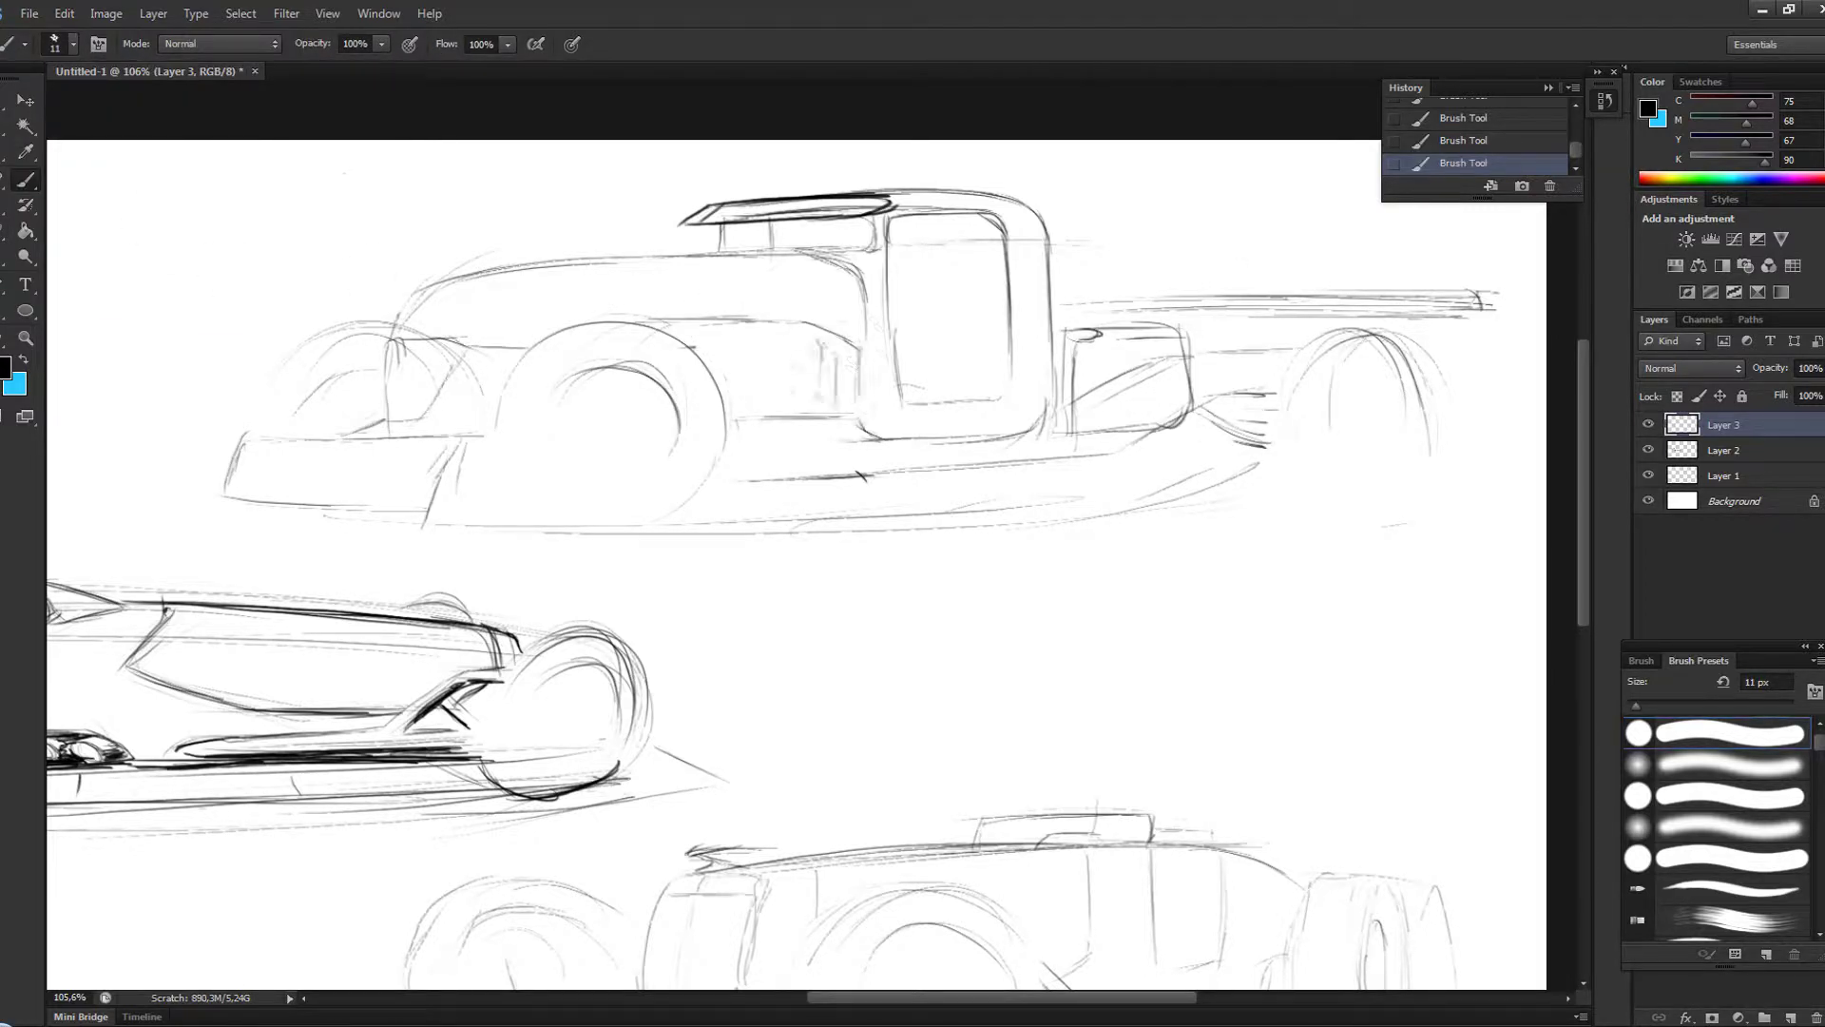
{"action": "scroll", "coordinate": [761, 334], "scroll_direction": "up", "scroll_amount": 5}
{"action": "mouse_move", "coordinate": [837, 328]}
{"action": "left_mouse_down"}
{"action": "mouse_move", "coordinate": [861, 537]}
{"action": "mouse_move", "coordinate": [789, 566]}
{"action": "left_mouse_up"}
{"action": "left_click_drag", "start_coordinate": [927, 338], "coordinate": [913, 518]}
{"action": "left_click_drag", "start_coordinate": [974, 361], "coordinate": [960, 523]}
{"action": "scroll", "coordinate": [960, 523], "scroll_direction": "down", "scroll_amount": 3}
- Draw the front bumper's top edge, a second bumper line and its right-side strokes
{"action": "left_click_drag", "start_coordinate": [721, 682], "coordinate": [656, 730]}
{"action": "mouse_move", "coordinate": [323, 686]}
{"action": "left_mouse_down"}
{"action": "mouse_move", "coordinate": [685, 679]}
{"action": "mouse_move", "coordinate": [665, 703]}
{"action": "left_mouse_up"}
{"action": "left_click_drag", "start_coordinate": [684, 694], "coordinate": [646, 798]}
{"action": "scroll", "coordinate": [808, 570], "scroll_direction": "down", "scroll_amount": 3}
- Add the truck's headlights and a circled, bolted front wheel hub
{"action": "left_click_drag", "start_coordinate": [442, 370], "coordinate": [399, 437]}
{"action": "left_click_drag", "start_coordinate": [580, 432], "coordinate": [628, 470]}
{"action": "left_click_drag", "start_coordinate": [546, 397], "coordinate": [671, 478]}
{"action": "left_click_drag", "start_coordinate": [557, 442], "coordinate": [620, 410]}
- Replace the curved cab window edge with straight lines and darken the hood line
{"action": "key", "text": "ctrl+z"}
{"action": "mouse_move", "coordinate": [961, 243]}
{"action": "left_mouse_down"}
{"action": "mouse_move", "coordinate": [1062, 239]}
{"action": "mouse_move", "coordinate": [1060, 418]}
{"action": "left_mouse_up"}
{"action": "left_click_drag", "start_coordinate": [973, 249], "coordinate": [1064, 238]}
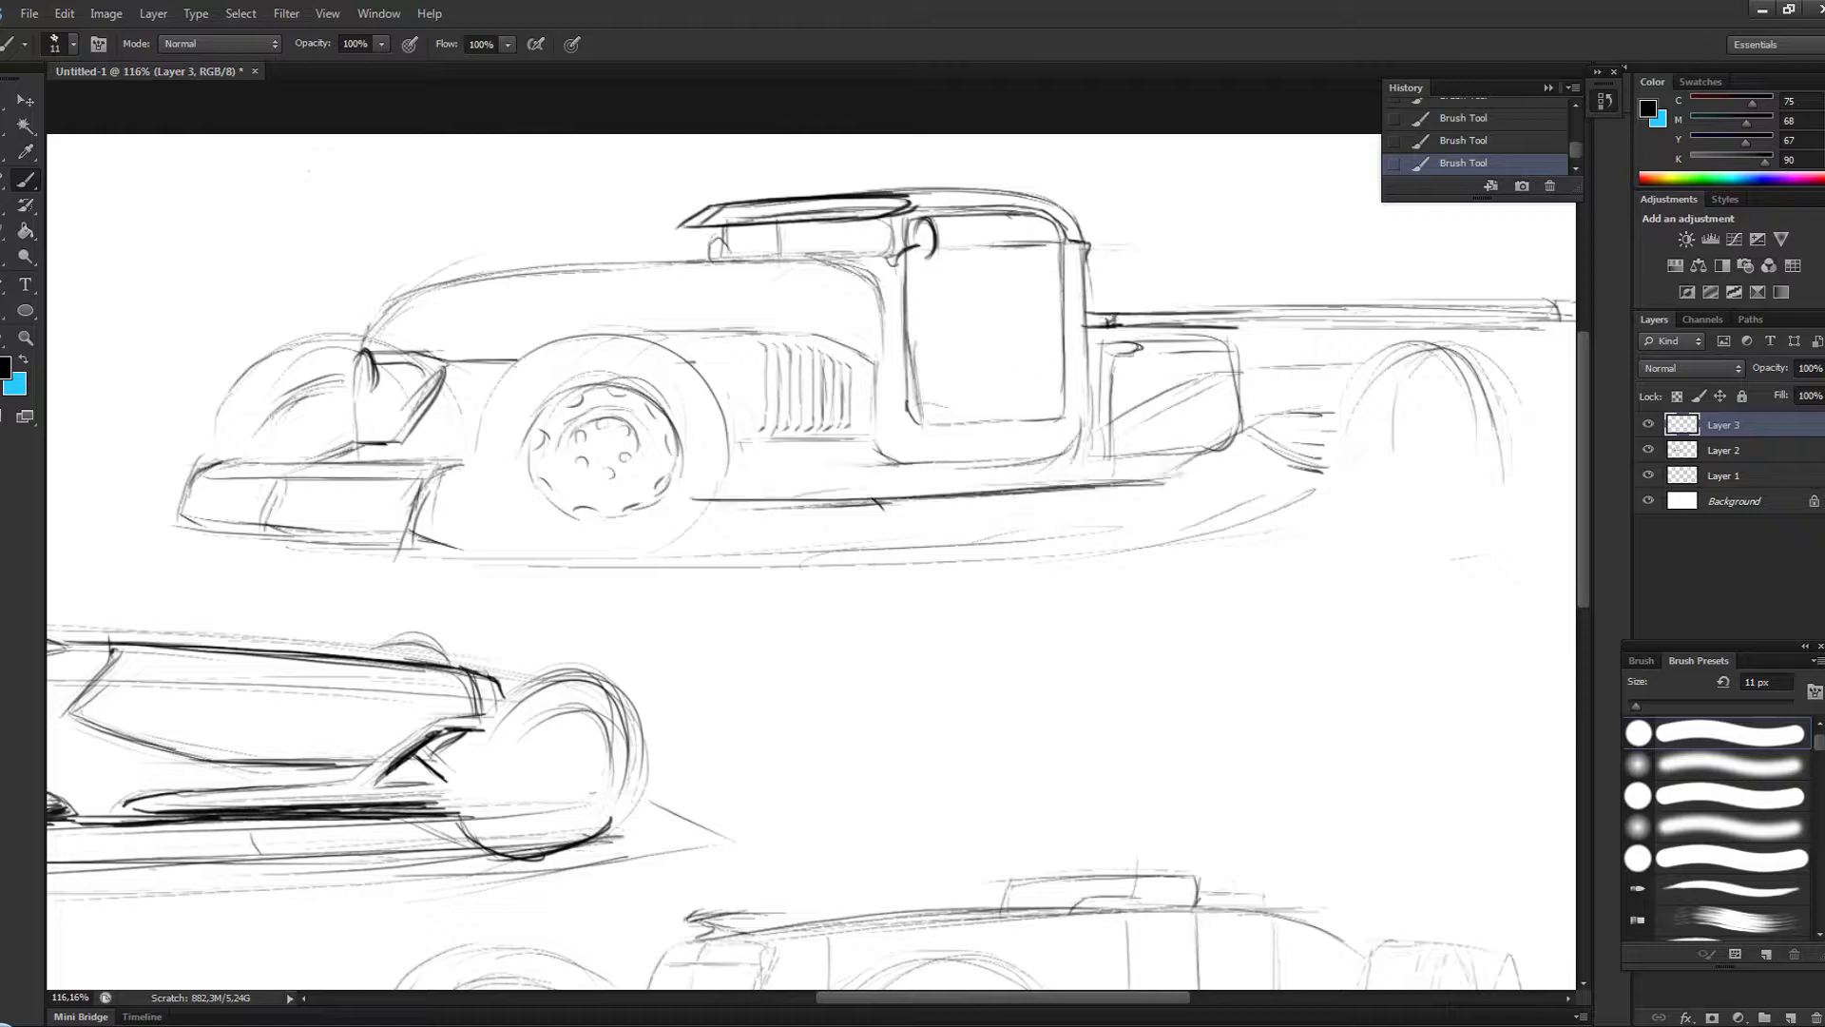
{"action": "scroll", "coordinate": [1098, 532], "scroll_direction": "up", "scroll_amount": 2}
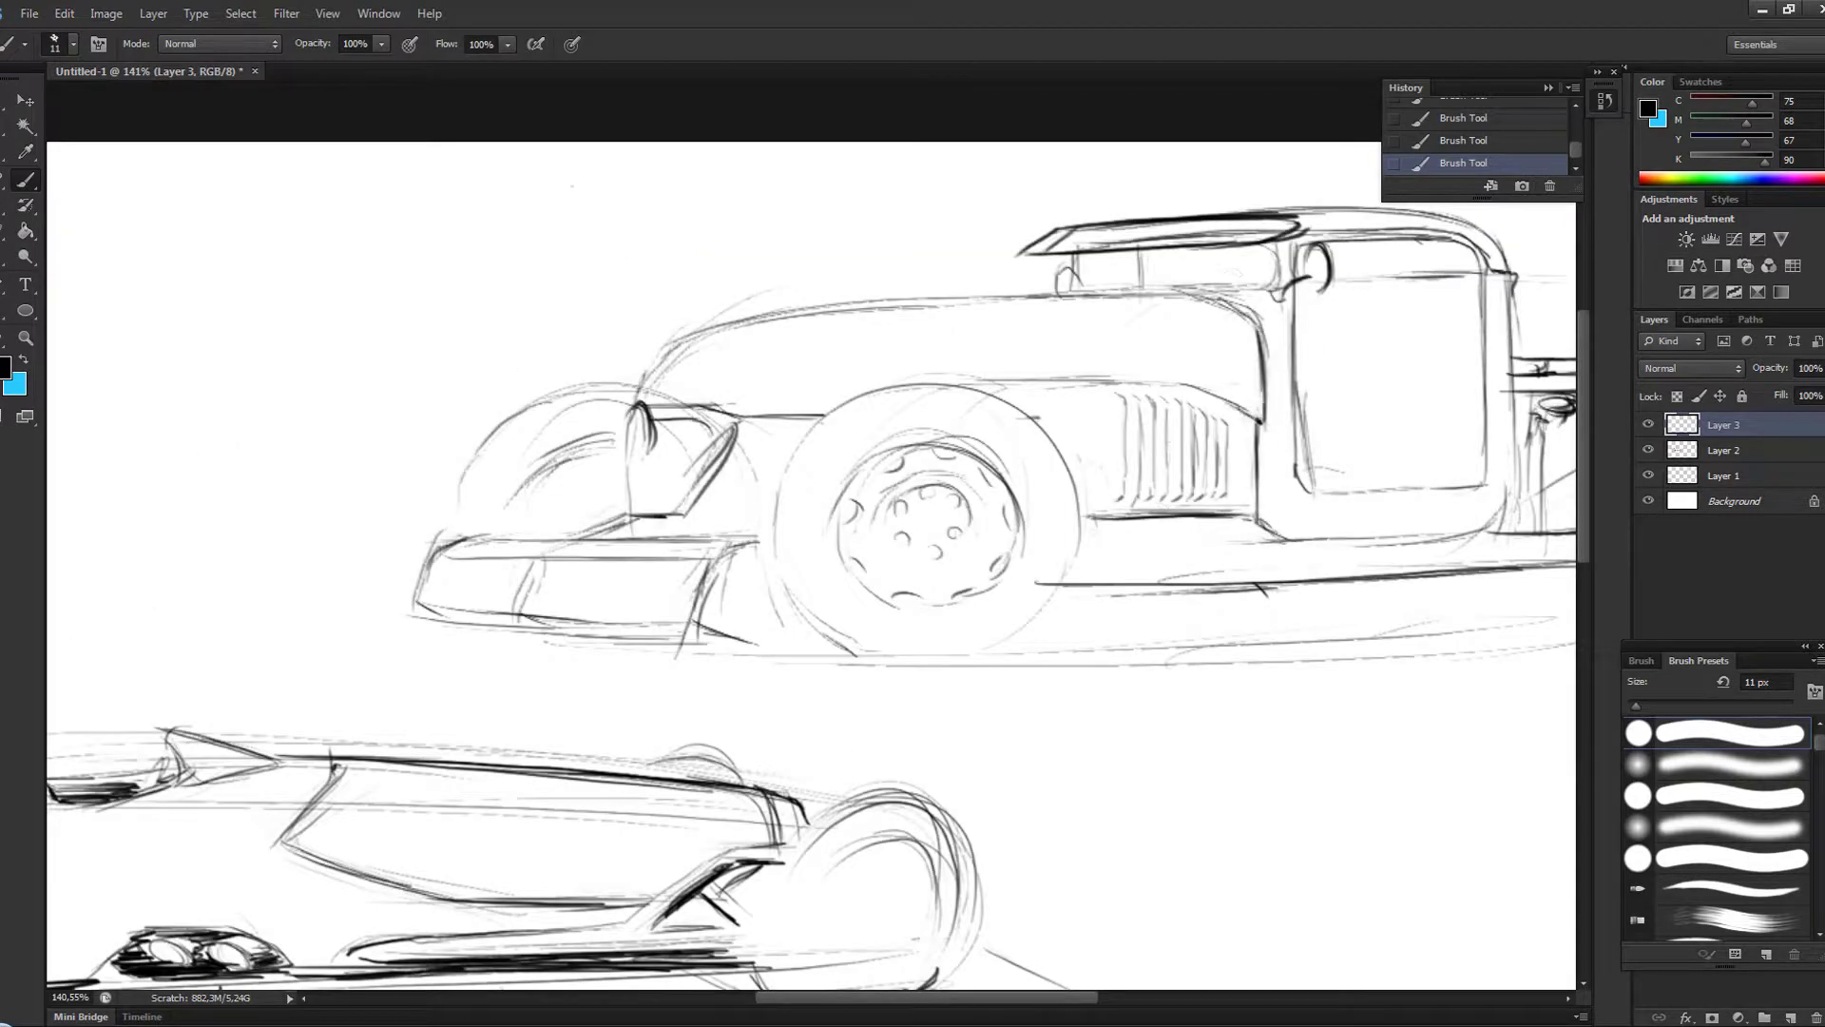
{"action": "left_click_drag", "start_coordinate": [1066, 287], "coordinate": [1262, 420]}
{"action": "scroll", "coordinate": [808, 532], "scroll_direction": "down", "scroll_amount": 2}
- Darken the chassis, bumper, wheel arch and cab front, then shrink the truck into the upper right
{"action": "left_click_drag", "start_coordinate": [969, 423], "coordinate": [1378, 406]}
{"action": "left_click_drag", "start_coordinate": [508, 446], "coordinate": [755, 470]}
{"action": "left_click_drag", "start_coordinate": [798, 359], "coordinate": [920, 328]}
{"action": "left_click_drag", "start_coordinate": [1170, 186], "coordinate": [1152, 202]}
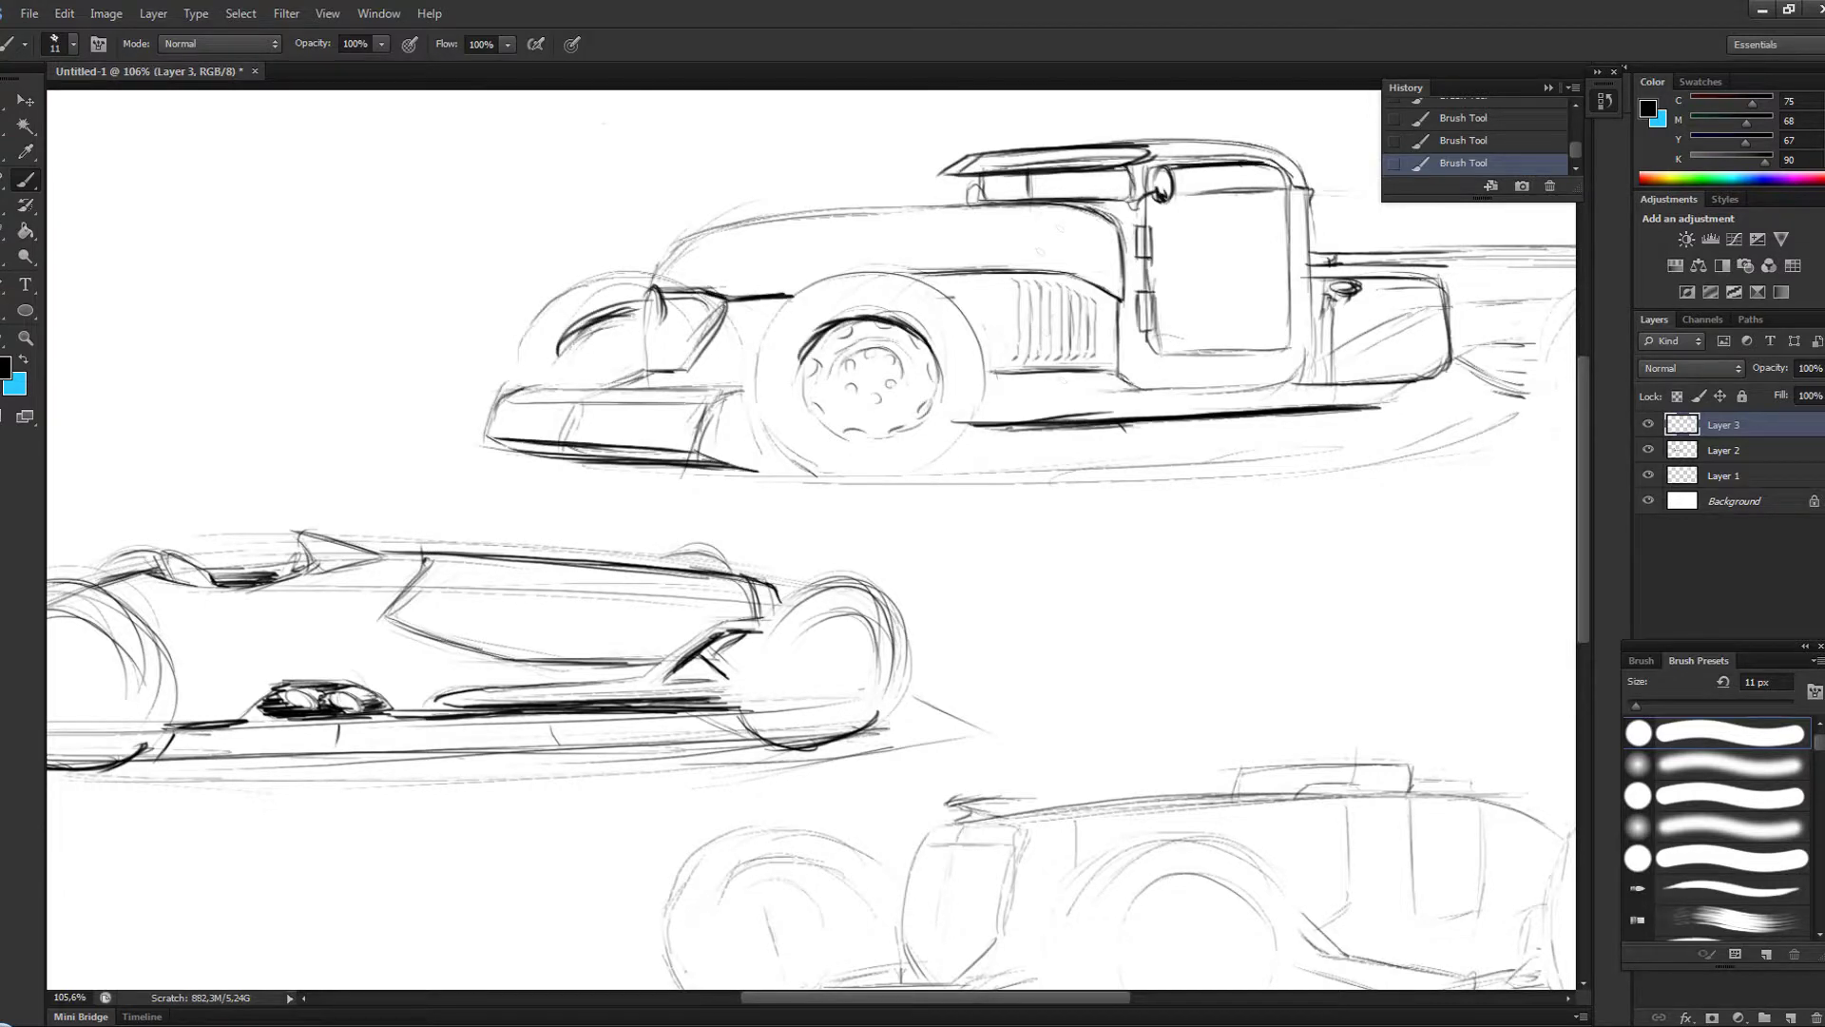
{"action": "left_click_drag", "start_coordinate": [965, 420], "coordinate": [765, 480]}
{"action": "scroll", "coordinate": [808, 475], "scroll_direction": "down", "scroll_amount": 2}
{"action": "key", "text": "ctrl+t"}
{"action": "mouse_move", "coordinate": [1055, 375]}
{"action": "left_mouse_down"}
{"action": "mouse_move", "coordinate": [794, 370]}
{"action": "mouse_move", "coordinate": [773, 334]}
{"action": "left_mouse_up"}
- Commit the truck's transform and begin a fourth car on a new layer at upper left
{"action": "key", "text": "Return"}
{"action": "key", "text": "ctrl+shift+alt+n"}
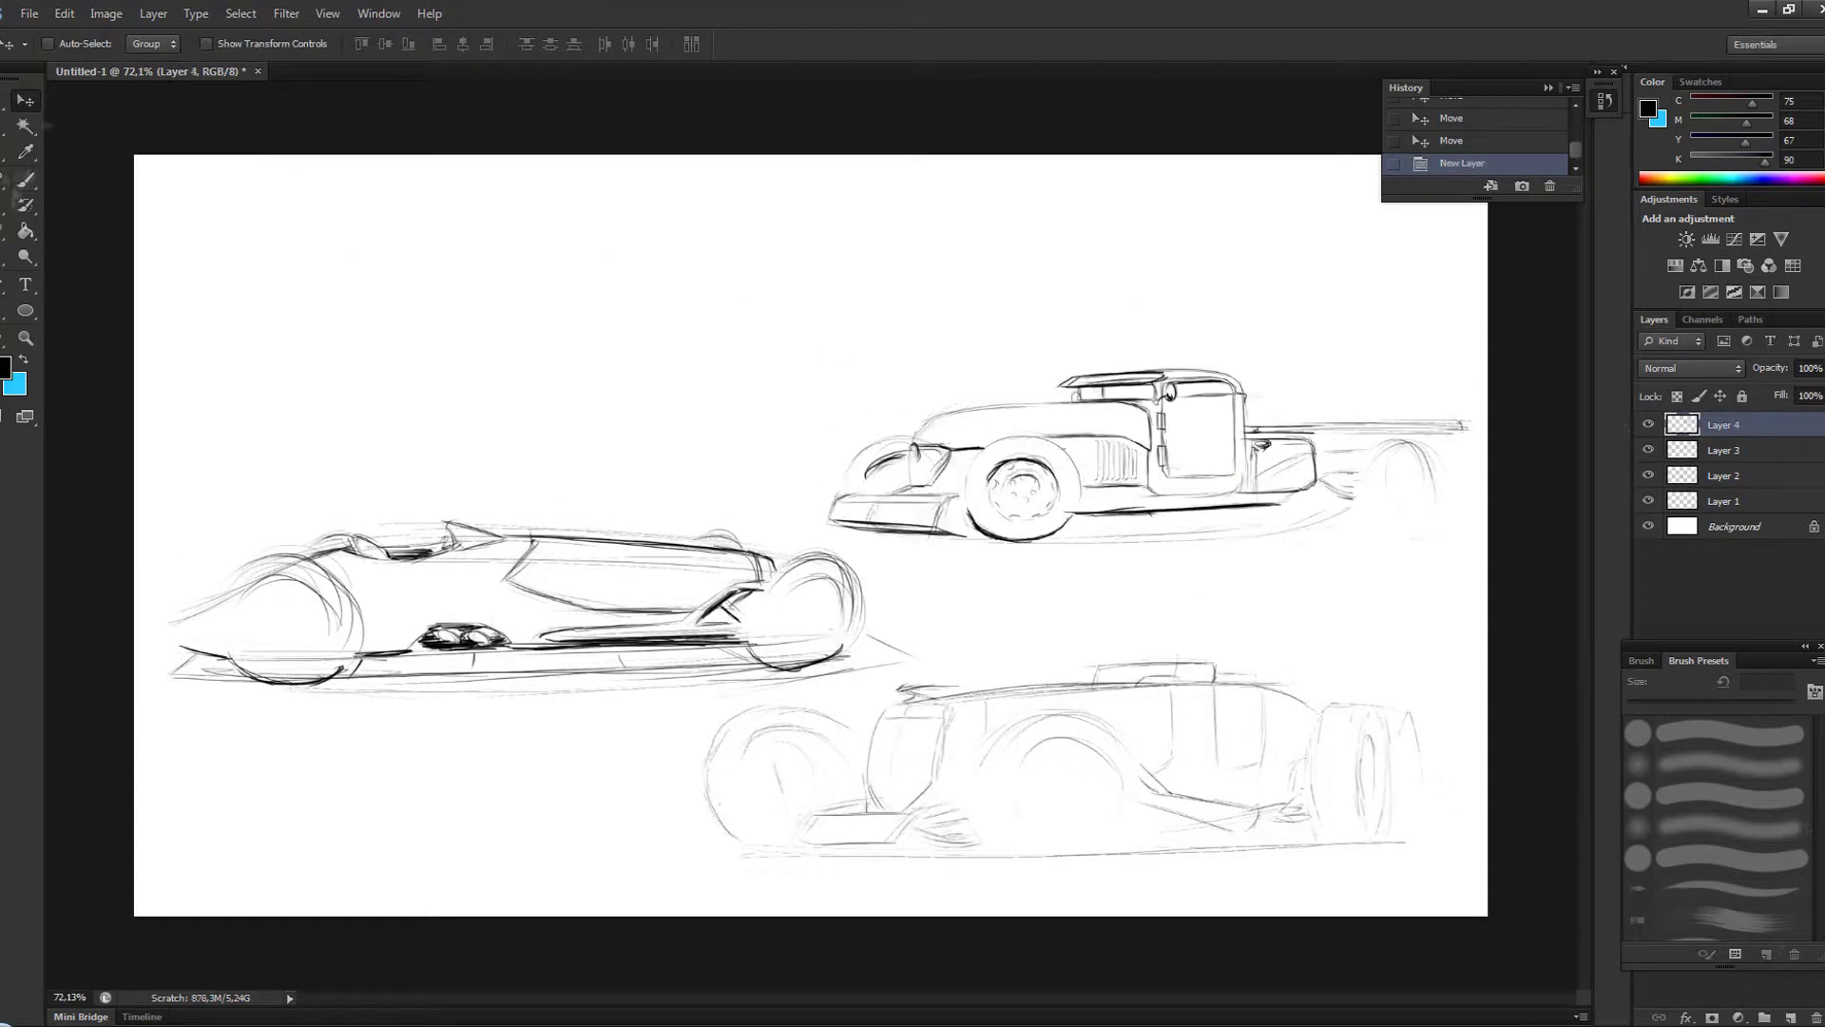
{"action": "scroll", "coordinate": [475, 427], "scroll_direction": "up", "scroll_amount": 2}
{"action": "left_click_drag", "start_coordinate": [370, 385], "coordinate": [471, 454]}
- Sketch a windshield outline, redraw its top edge, then clear it
{"action": "left_click_drag", "start_coordinate": [466, 217], "coordinate": [665, 215]}
{"action": "left_click_drag", "start_coordinate": [456, 268], "coordinate": [611, 414]}
{"action": "left_click_drag", "start_coordinate": [589, 363], "coordinate": [722, 365]}
{"action": "left_click_drag", "start_coordinate": [521, 220], "coordinate": [691, 226]}
{"action": "left_click_drag", "start_coordinate": [498, 247], "coordinate": [712, 249]}
{"action": "left_click_drag", "start_coordinate": [708, 220], "coordinate": [727, 266]}
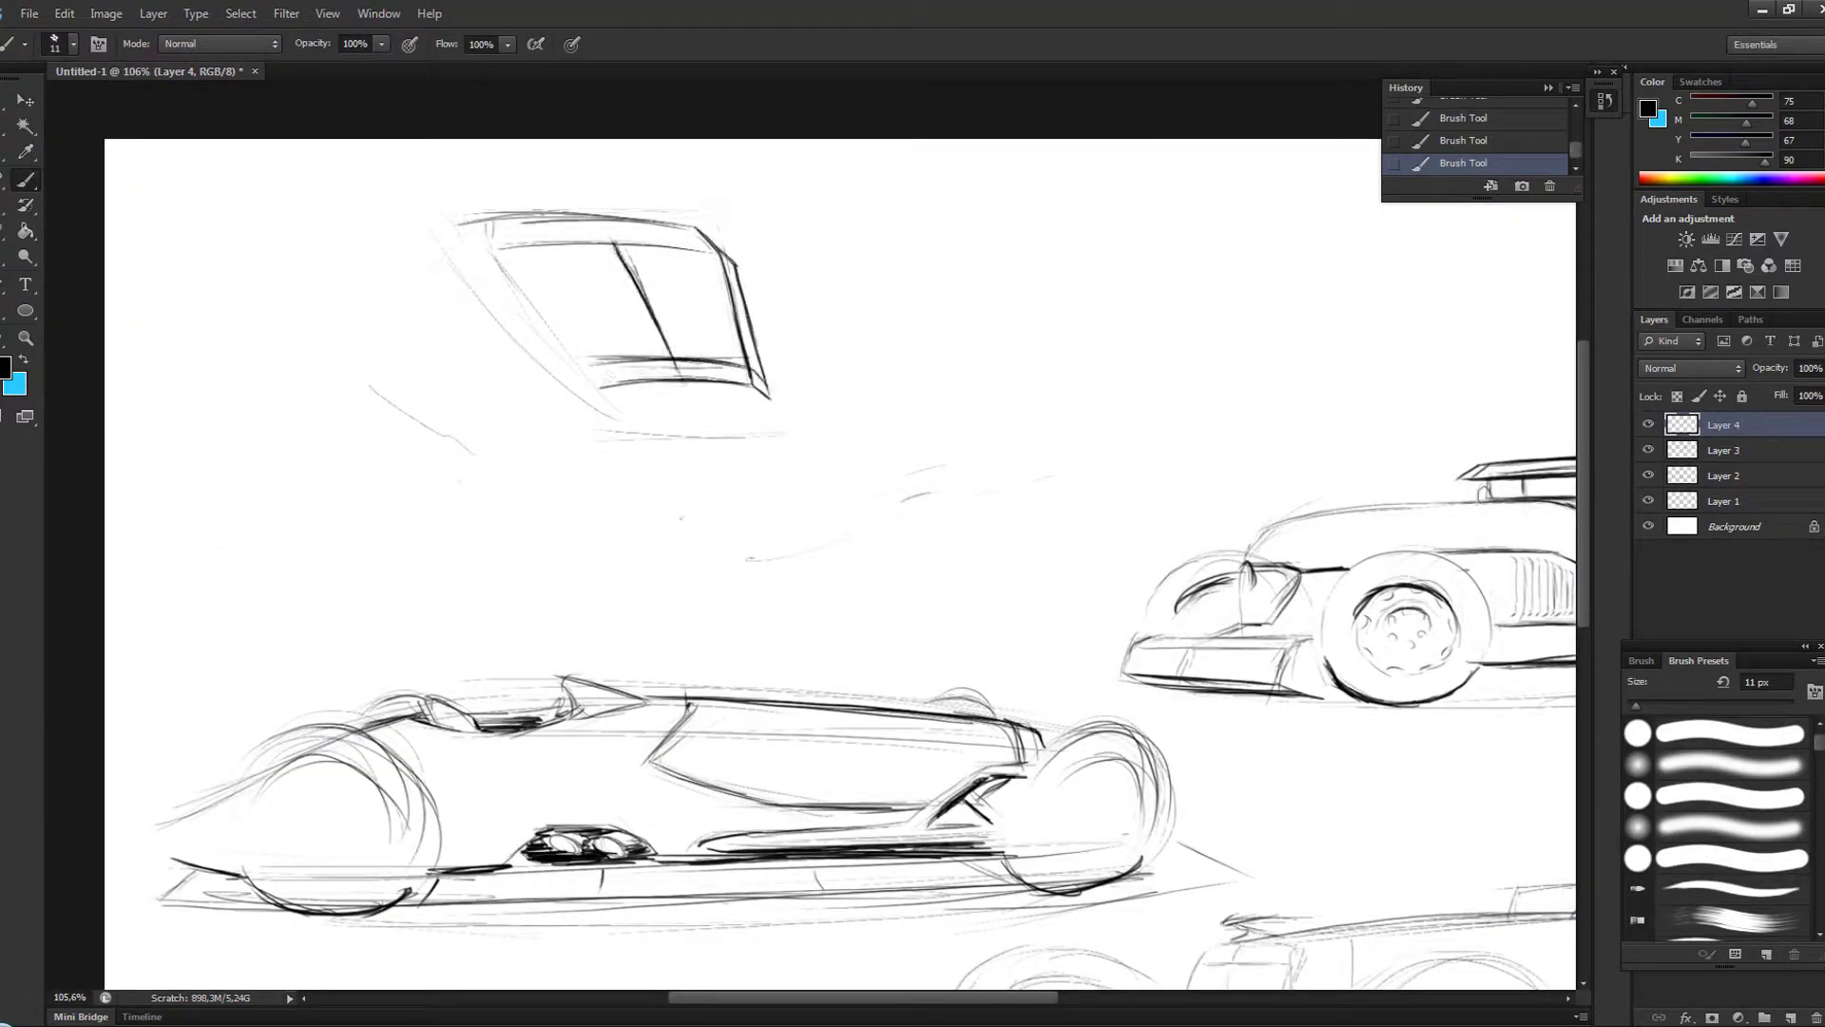
{"action": "key", "text": "ctrl+alt+z"}
{"action": "mouse_move", "coordinate": [480, 252]}
{"action": "left_mouse_down"}
{"action": "mouse_move", "coordinate": [718, 244]}
{"action": "mouse_move", "coordinate": [718, 220]}
{"action": "left_mouse_up"}
{"action": "key", "text": "Delete"}
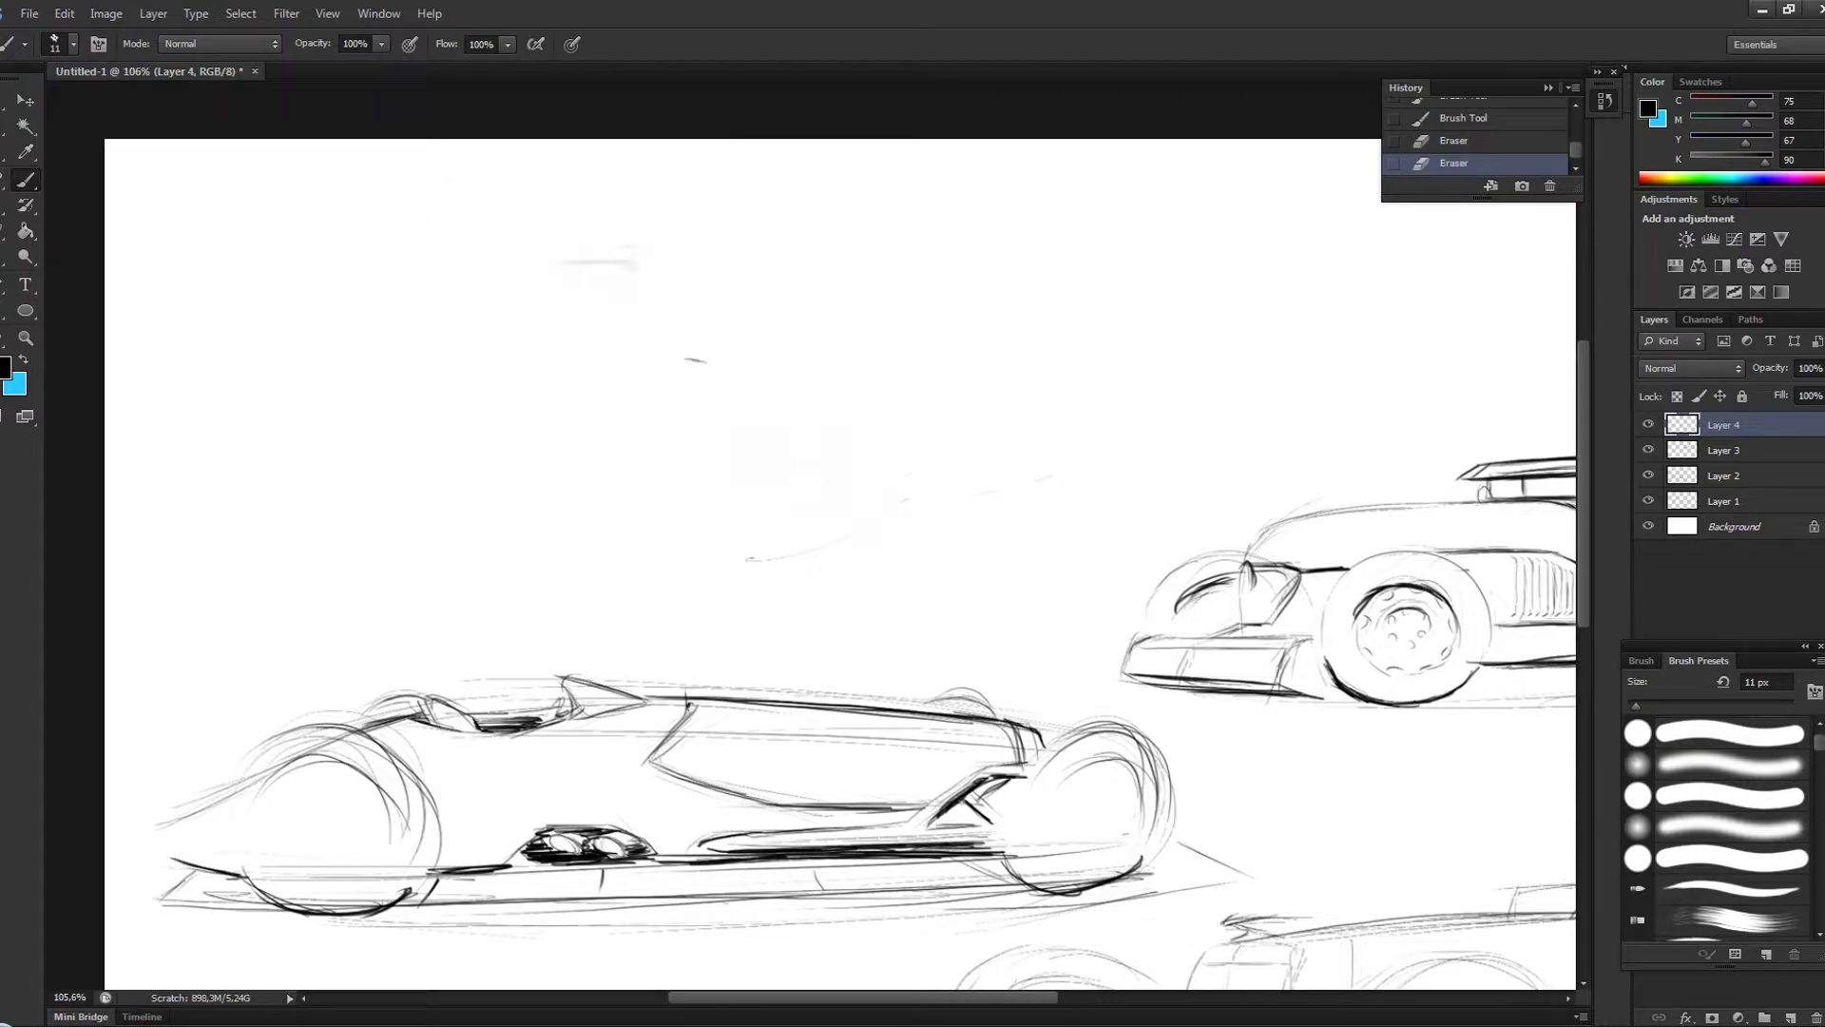
- Try a long low body curve and upper body outline, then clear those strokes
{"action": "left_click_drag", "start_coordinate": [400, 486], "coordinate": [927, 470]}
{"action": "left_click_drag", "start_coordinate": [413, 447], "coordinate": [464, 399]}
{"action": "left_click_drag", "start_coordinate": [302, 243], "coordinate": [352, 195]}
{"action": "left_click_drag", "start_coordinate": [456, 414], "coordinate": [841, 376]}
{"action": "key", "text": "Delete"}
- Draw and refine a long canopy shape with its lower, left and right edges
{"action": "left_click_drag", "start_coordinate": [485, 528], "coordinate": [955, 461]}
{"action": "left_click_drag", "start_coordinate": [457, 494], "coordinate": [1001, 399]}
{"action": "left_click_drag", "start_coordinate": [525, 380], "coordinate": [988, 302]}
{"action": "left_click_drag", "start_coordinate": [425, 323], "coordinate": [936, 295]}
{"action": "mouse_move", "coordinate": [271, 454]}
{"action": "left_mouse_down"}
{"action": "mouse_move", "coordinate": [484, 513]}
{"action": "mouse_move", "coordinate": [958, 402]}
{"action": "left_mouse_up"}
{"action": "left_click_drag", "start_coordinate": [297, 385], "coordinate": [625, 523]}
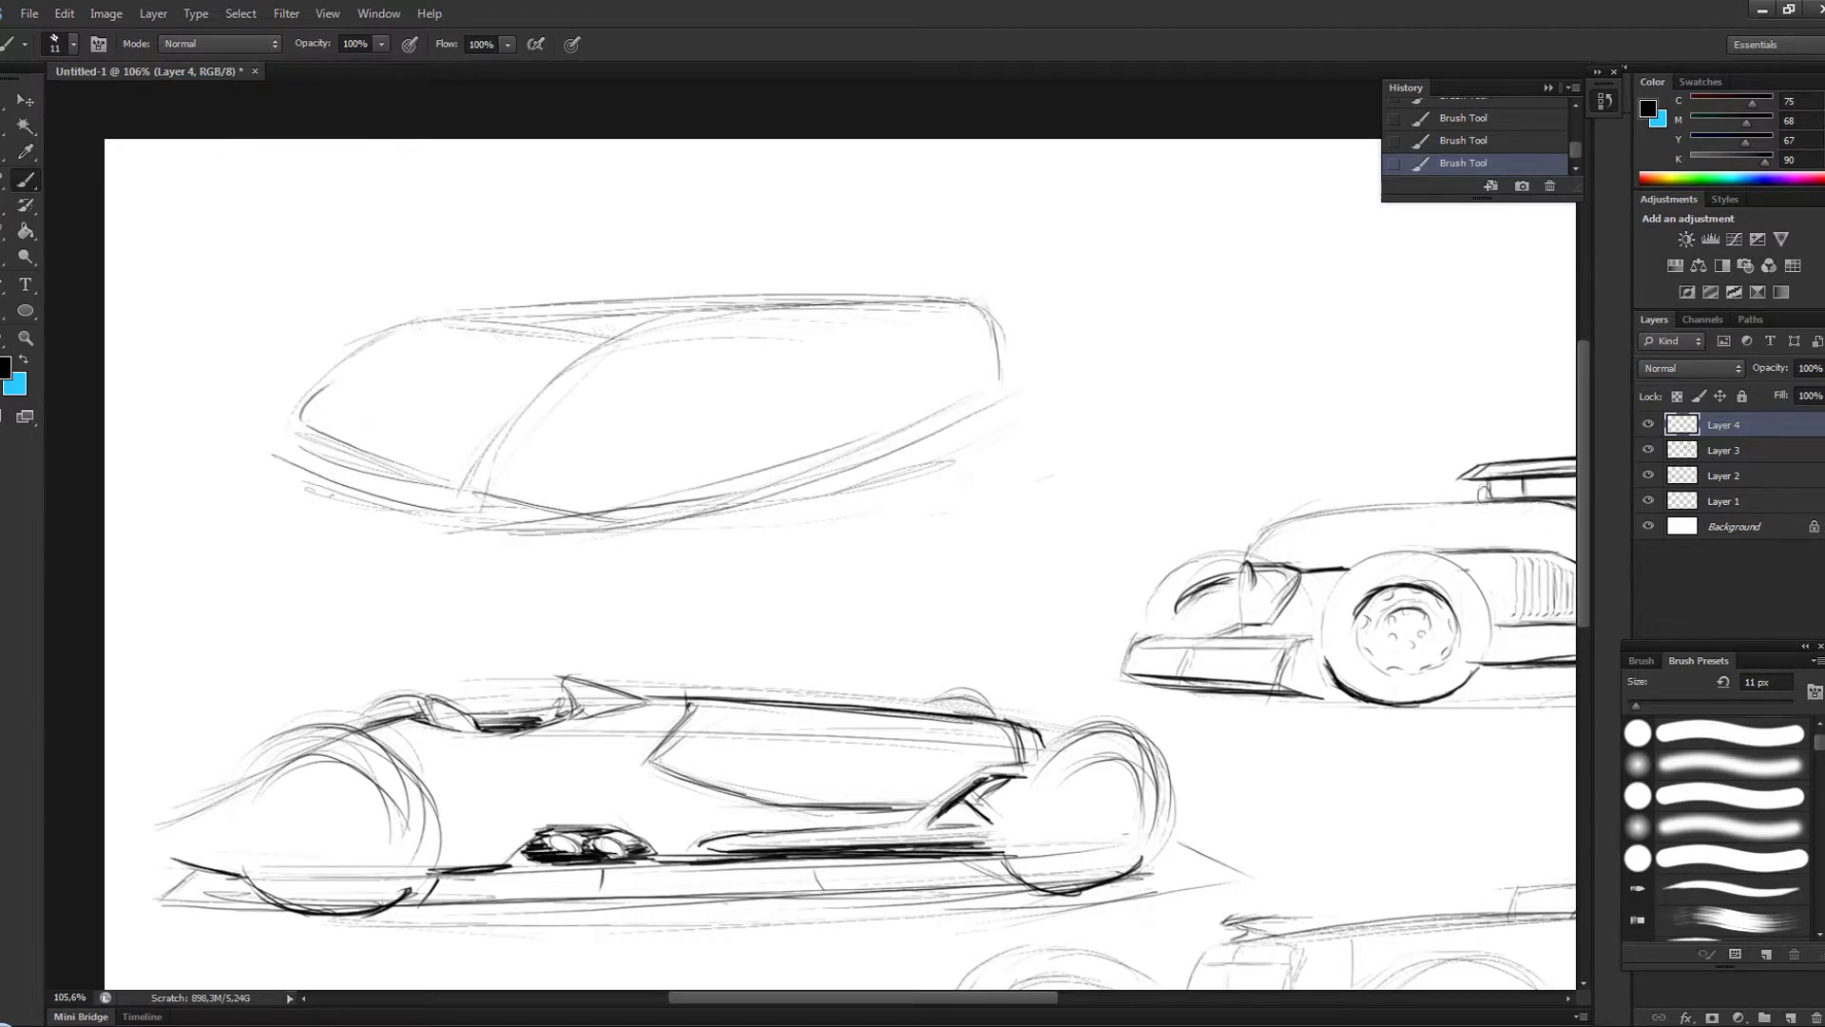
{"action": "left_click_drag", "start_coordinate": [582, 342], "coordinate": [969, 302]}
{"action": "left_click_drag", "start_coordinate": [989, 334], "coordinate": [996, 390]}
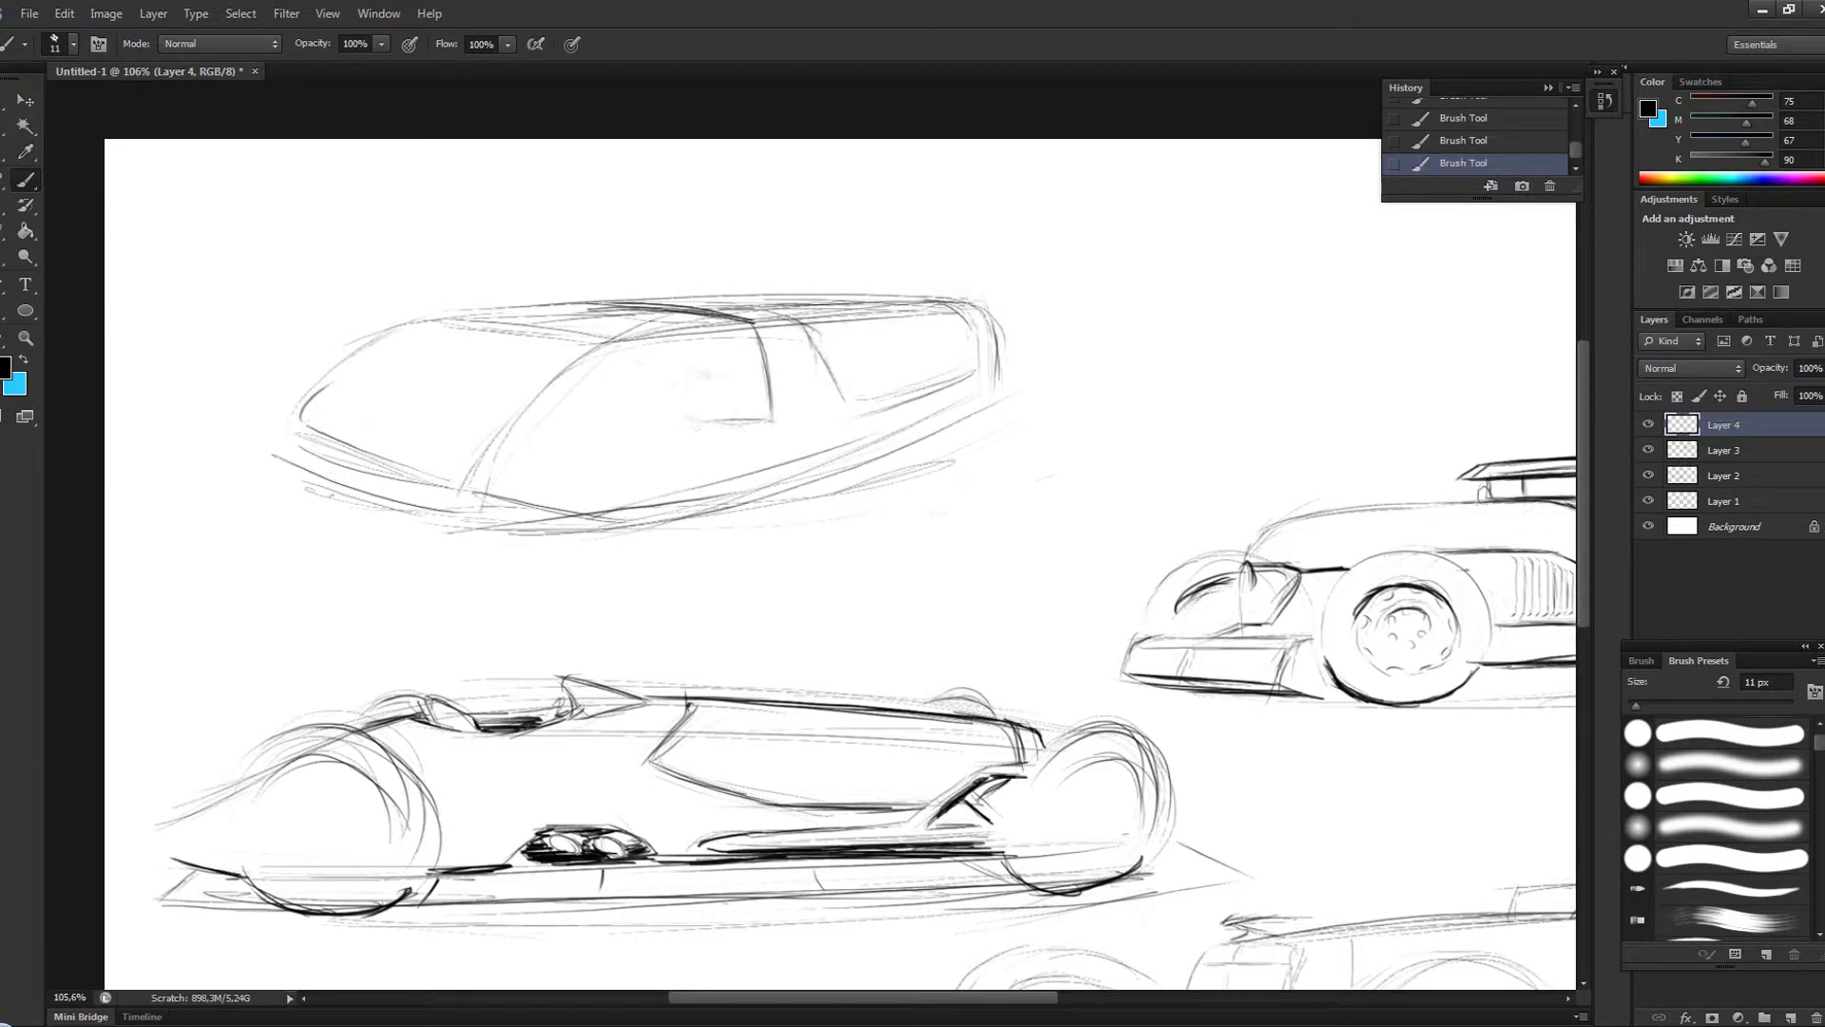
- Darken the canopy's top edge, left outline, cockpit arc and bottom curve
{"action": "mouse_move", "coordinate": [425, 318]}
{"action": "left_mouse_down"}
{"action": "mouse_move", "coordinate": [608, 340]}
{"action": "mouse_move", "coordinate": [970, 301]}
{"action": "left_mouse_up"}
{"action": "left_click_drag", "start_coordinate": [573, 267], "coordinate": [614, 323]}
{"action": "mouse_move", "coordinate": [342, 360]}
{"action": "left_mouse_down"}
{"action": "mouse_move", "coordinate": [437, 317]}
{"action": "mouse_move", "coordinate": [252, 454]}
{"action": "left_mouse_up"}
{"action": "mouse_move", "coordinate": [423, 499]}
{"action": "left_mouse_down"}
{"action": "mouse_move", "coordinate": [637, 340]}
{"action": "mouse_move", "coordinate": [988, 385]}
{"action": "left_mouse_up"}
{"action": "left_click_drag", "start_coordinate": [936, 418], "coordinate": [1003, 382]}
- Erase the canopy sketch completely
{"action": "left_click_drag", "start_coordinate": [1055, 290], "coordinate": [1041, 380]}
{"action": "left_click_drag", "start_coordinate": [1112, 314], "coordinate": [1022, 394]}
{"action": "left_click_drag", "start_coordinate": [760, 366], "coordinate": [579, 546]}
{"action": "mouse_move", "coordinate": [1027, 333]}
{"action": "left_mouse_down"}
{"action": "mouse_move", "coordinate": [494, 514]}
{"action": "mouse_move", "coordinate": [922, 471]}
{"action": "left_mouse_up"}
- Lay in the low roadster's long body lines, thick dark roofline and front and lower body lines
{"action": "left_click_drag", "start_coordinate": [380, 475], "coordinate": [1222, 421]}
{"action": "left_click_drag", "start_coordinate": [261, 439], "coordinate": [1169, 447]}
{"action": "left_click_drag", "start_coordinate": [442, 271], "coordinate": [879, 312]}
{"action": "left_click_drag", "start_coordinate": [647, 252], "coordinate": [1112, 325]}
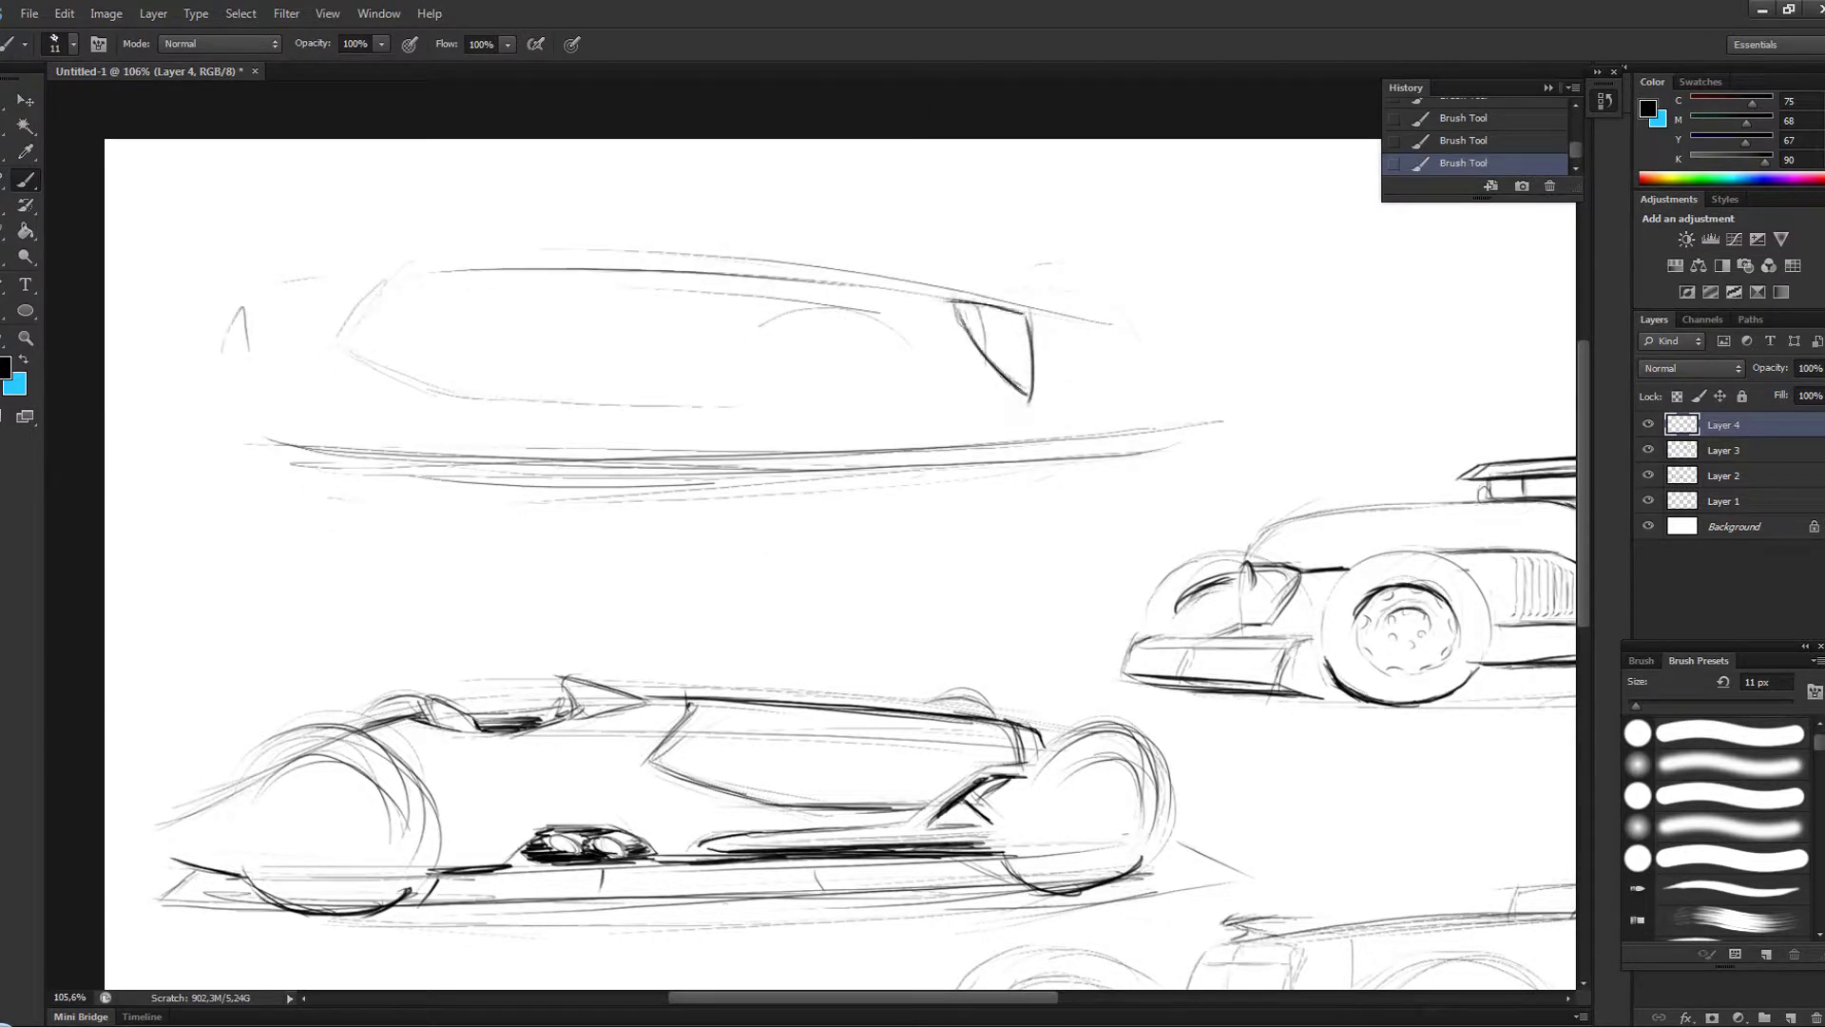
{"action": "left_click_drag", "start_coordinate": [434, 272], "coordinate": [1026, 314]}
{"action": "left_click_drag", "start_coordinate": [399, 273], "coordinate": [338, 335]}
{"action": "left_click_drag", "start_coordinate": [328, 344], "coordinate": [446, 392]}
{"action": "left_click_drag", "start_coordinate": [268, 395], "coordinate": [410, 380]}
{"action": "left_click_drag", "start_coordinate": [519, 273], "coordinate": [741, 379]}
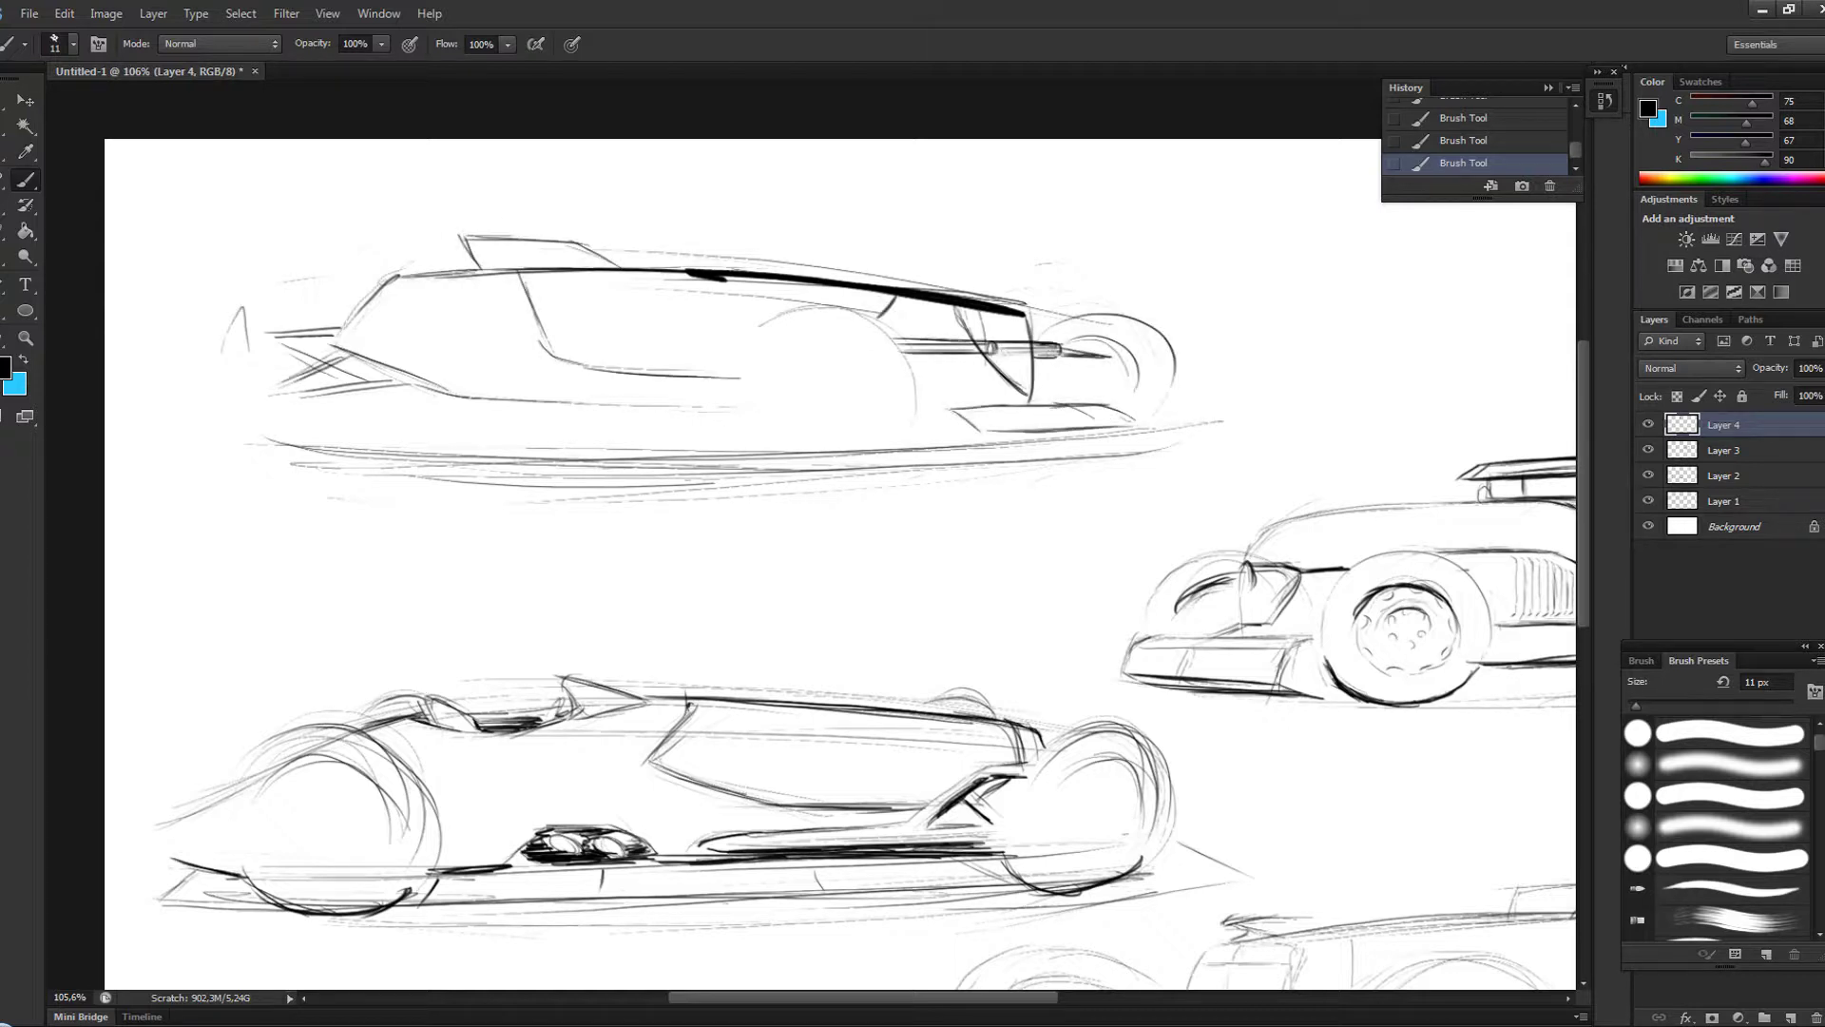
- Draw the roadster's rear wheel arcs and a front wheel with curved spokes
{"action": "left_click_drag", "start_coordinate": [913, 404], "coordinate": [1074, 399]}
{"action": "left_click_drag", "start_coordinate": [1036, 359], "coordinate": [1074, 395]}
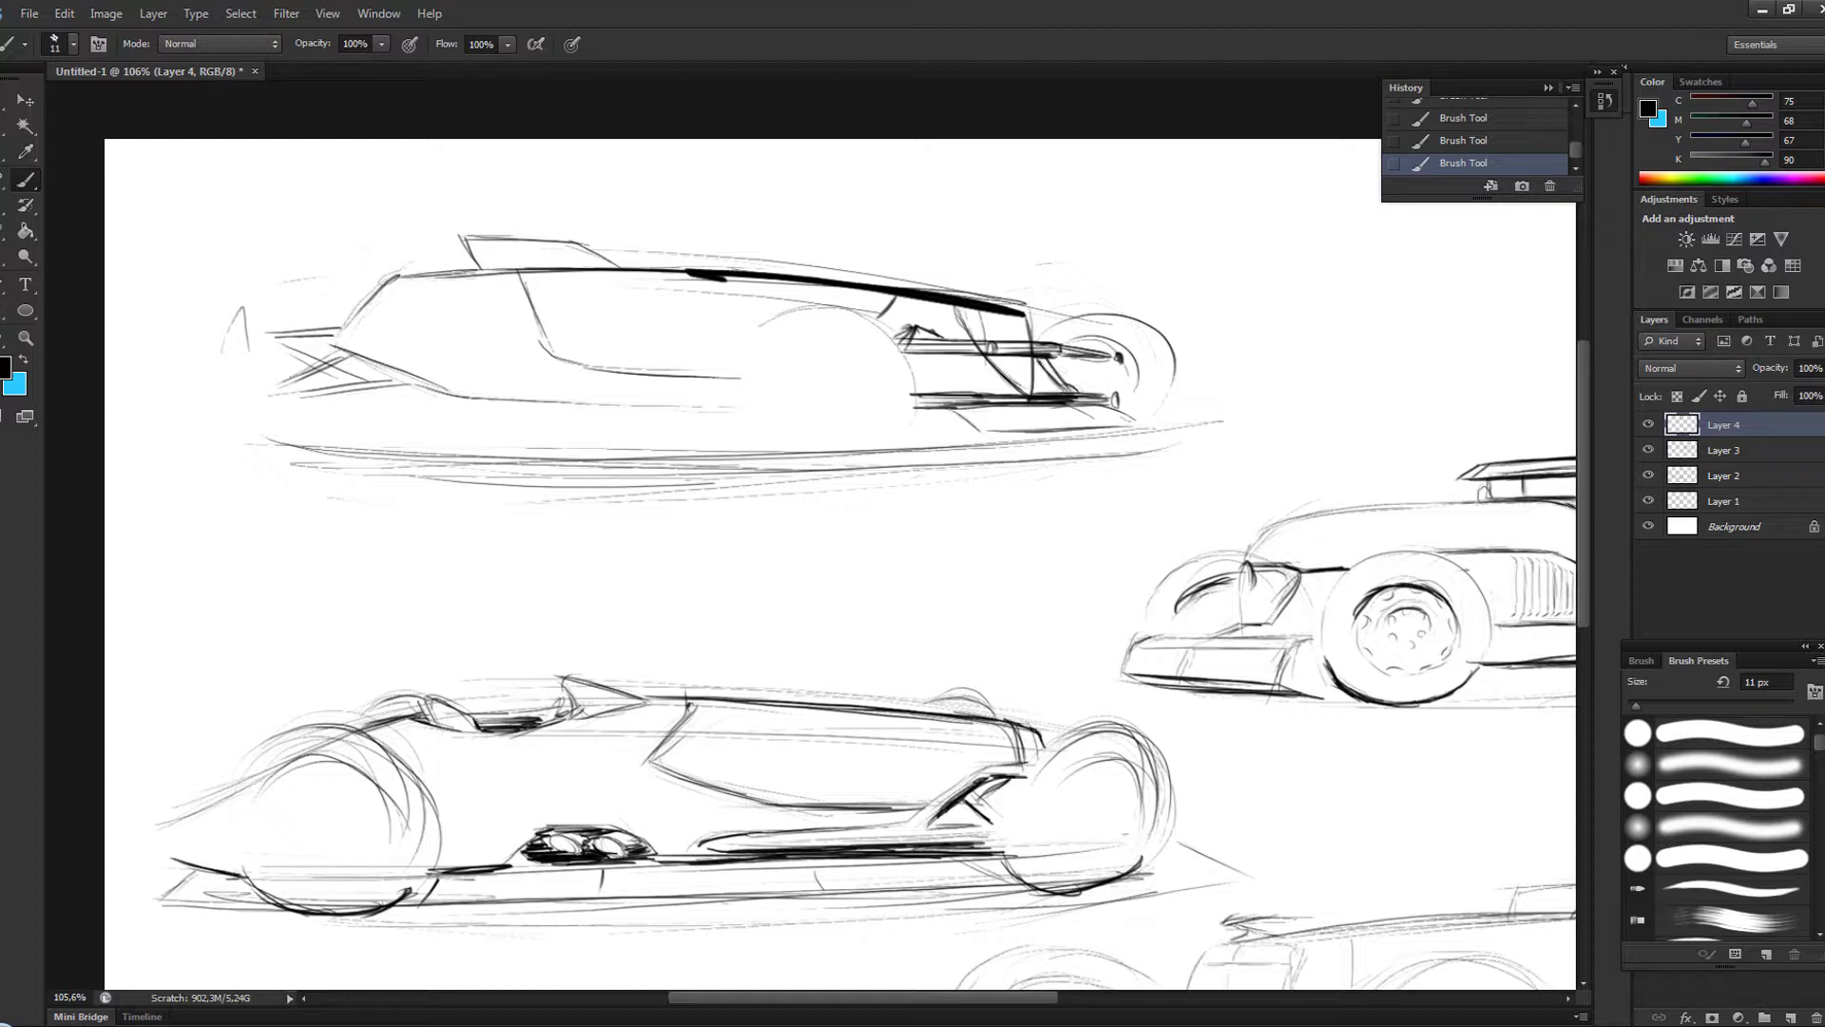
{"action": "left_click_drag", "start_coordinate": [1112, 318], "coordinate": [1174, 418]}
{"action": "left_click_drag", "start_coordinate": [742, 409], "coordinate": [908, 409]}
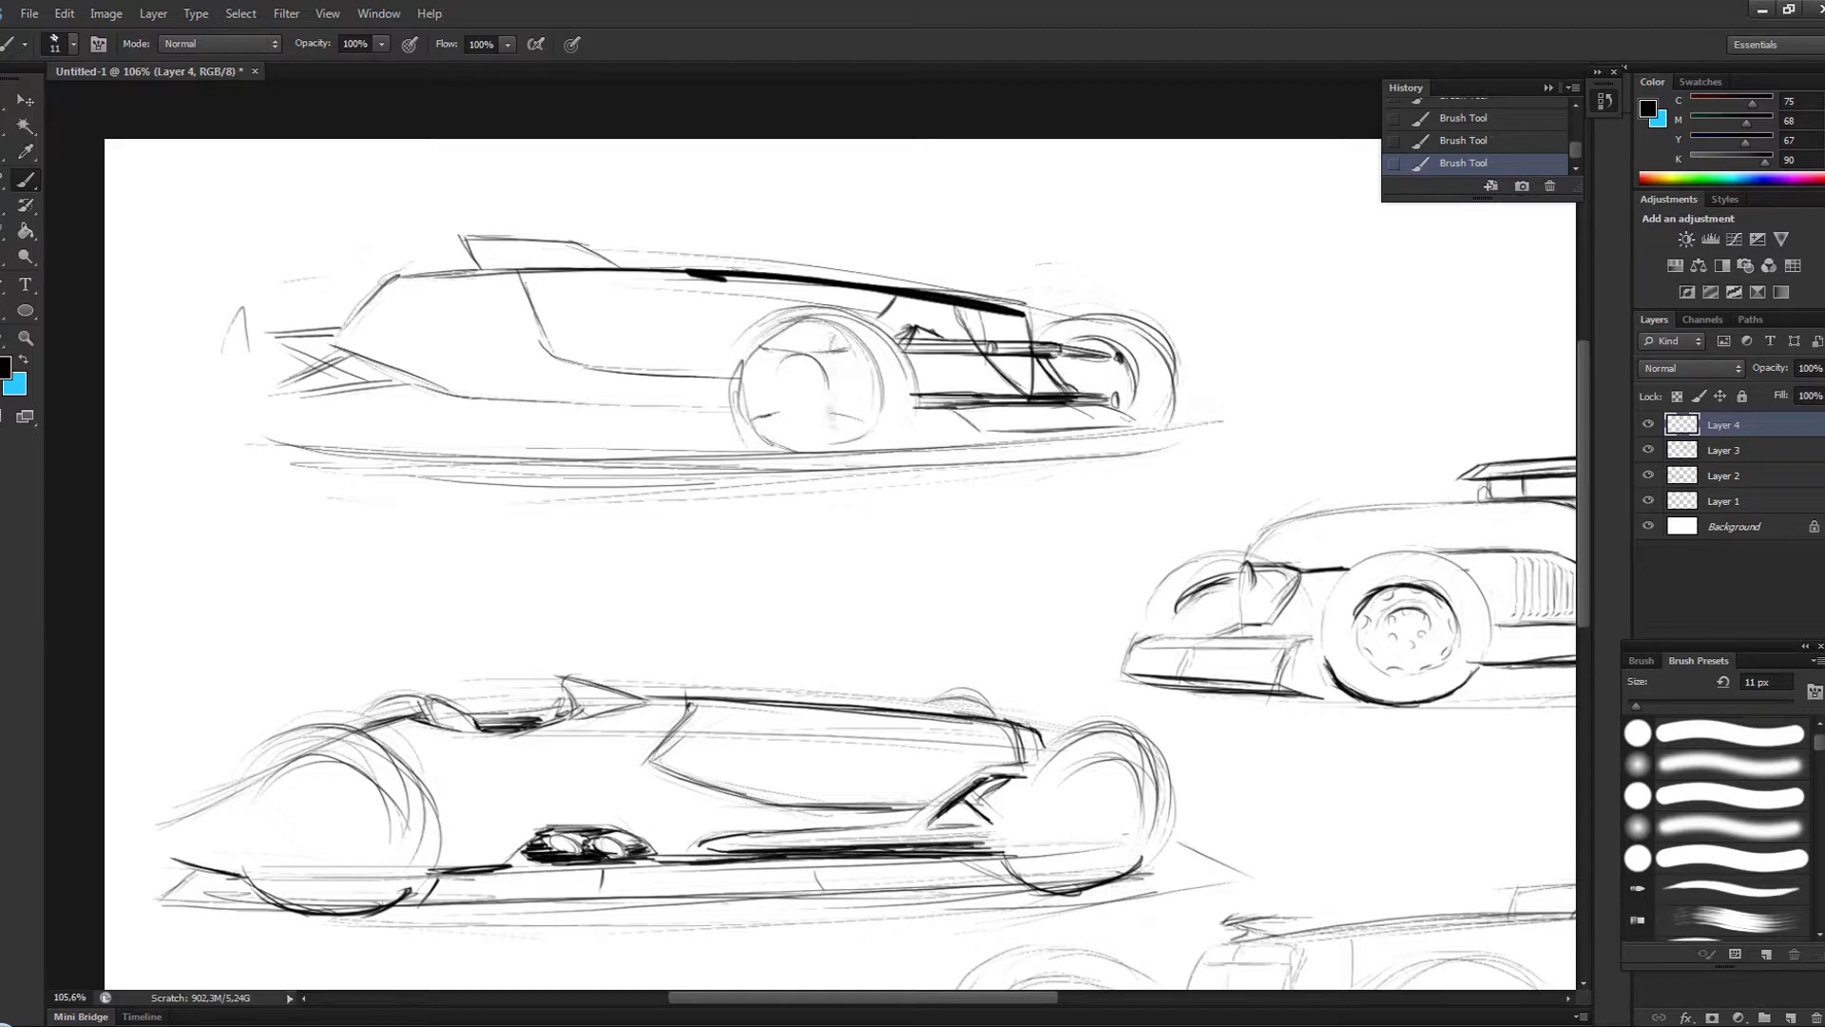
{"action": "left_click_drag", "start_coordinate": [765, 442], "coordinate": [846, 404]}
{"action": "left_click_drag", "start_coordinate": [781, 328], "coordinate": [893, 428]}
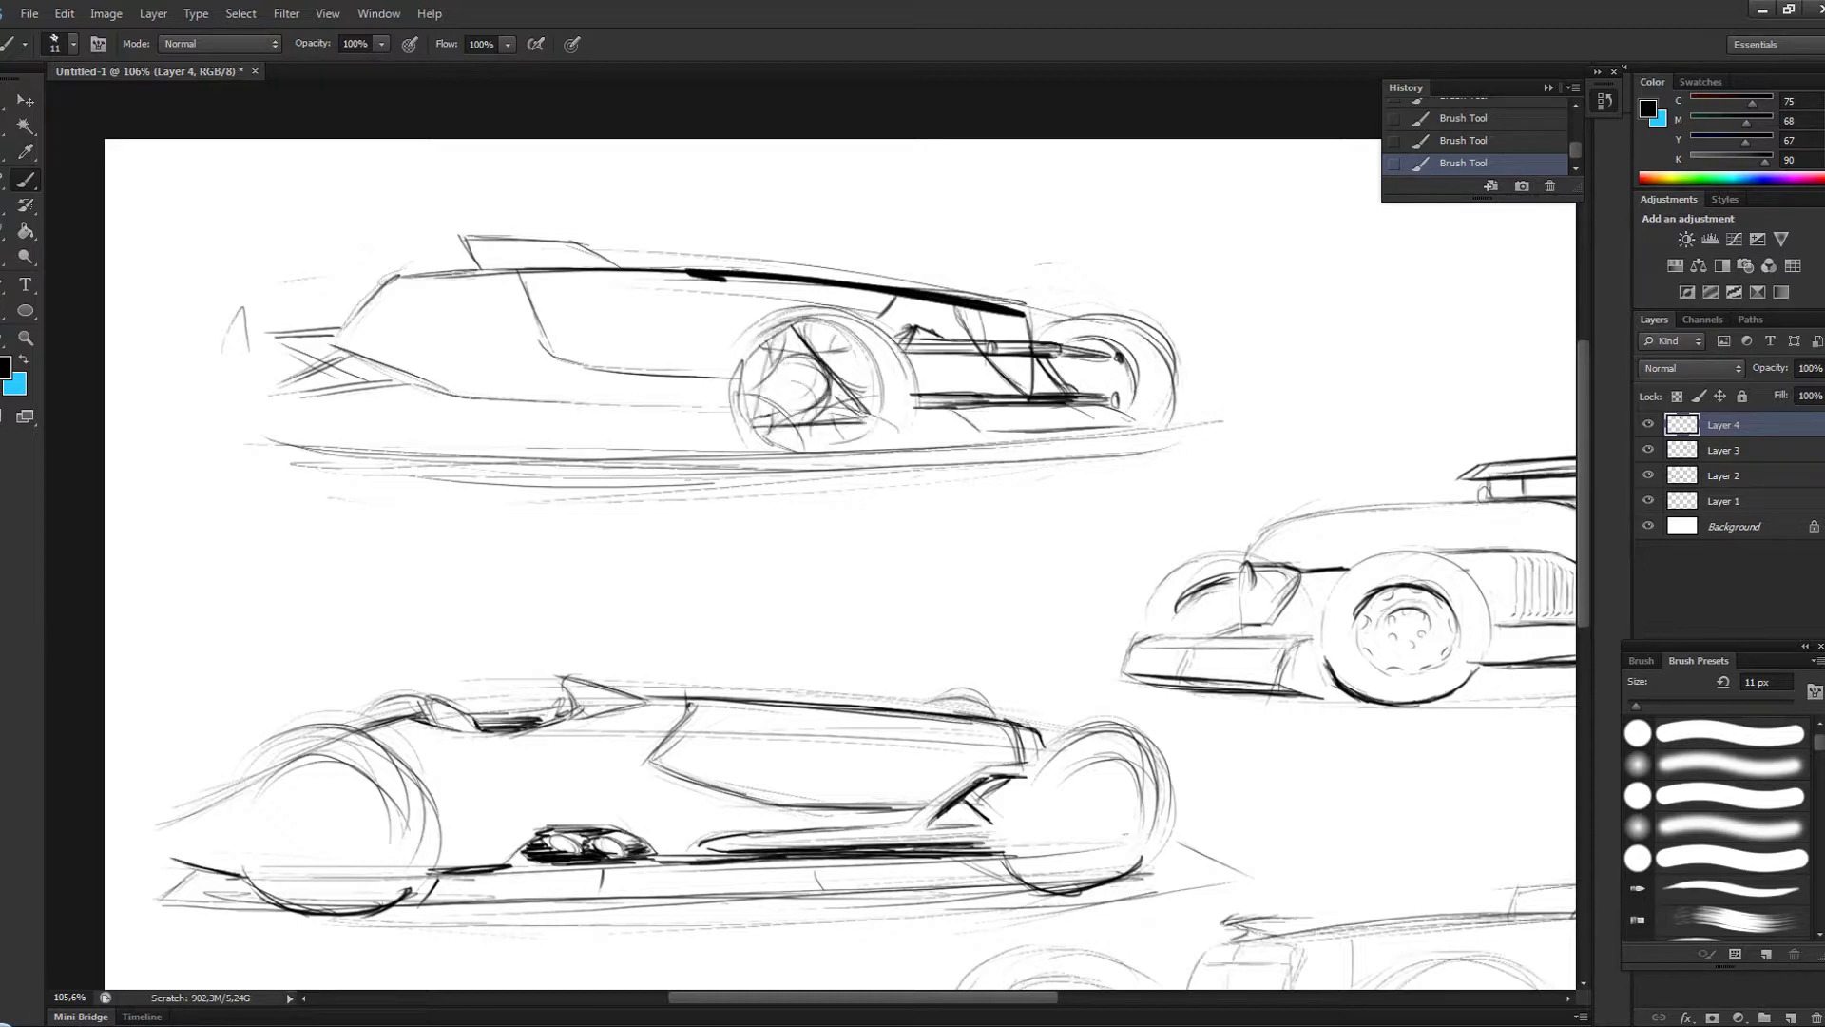
{"action": "key", "text": "ctrl+z"}
- Move the roadster sketch to the bottom left of the sheet
{"action": "key", "text": "ctrl+minus"}
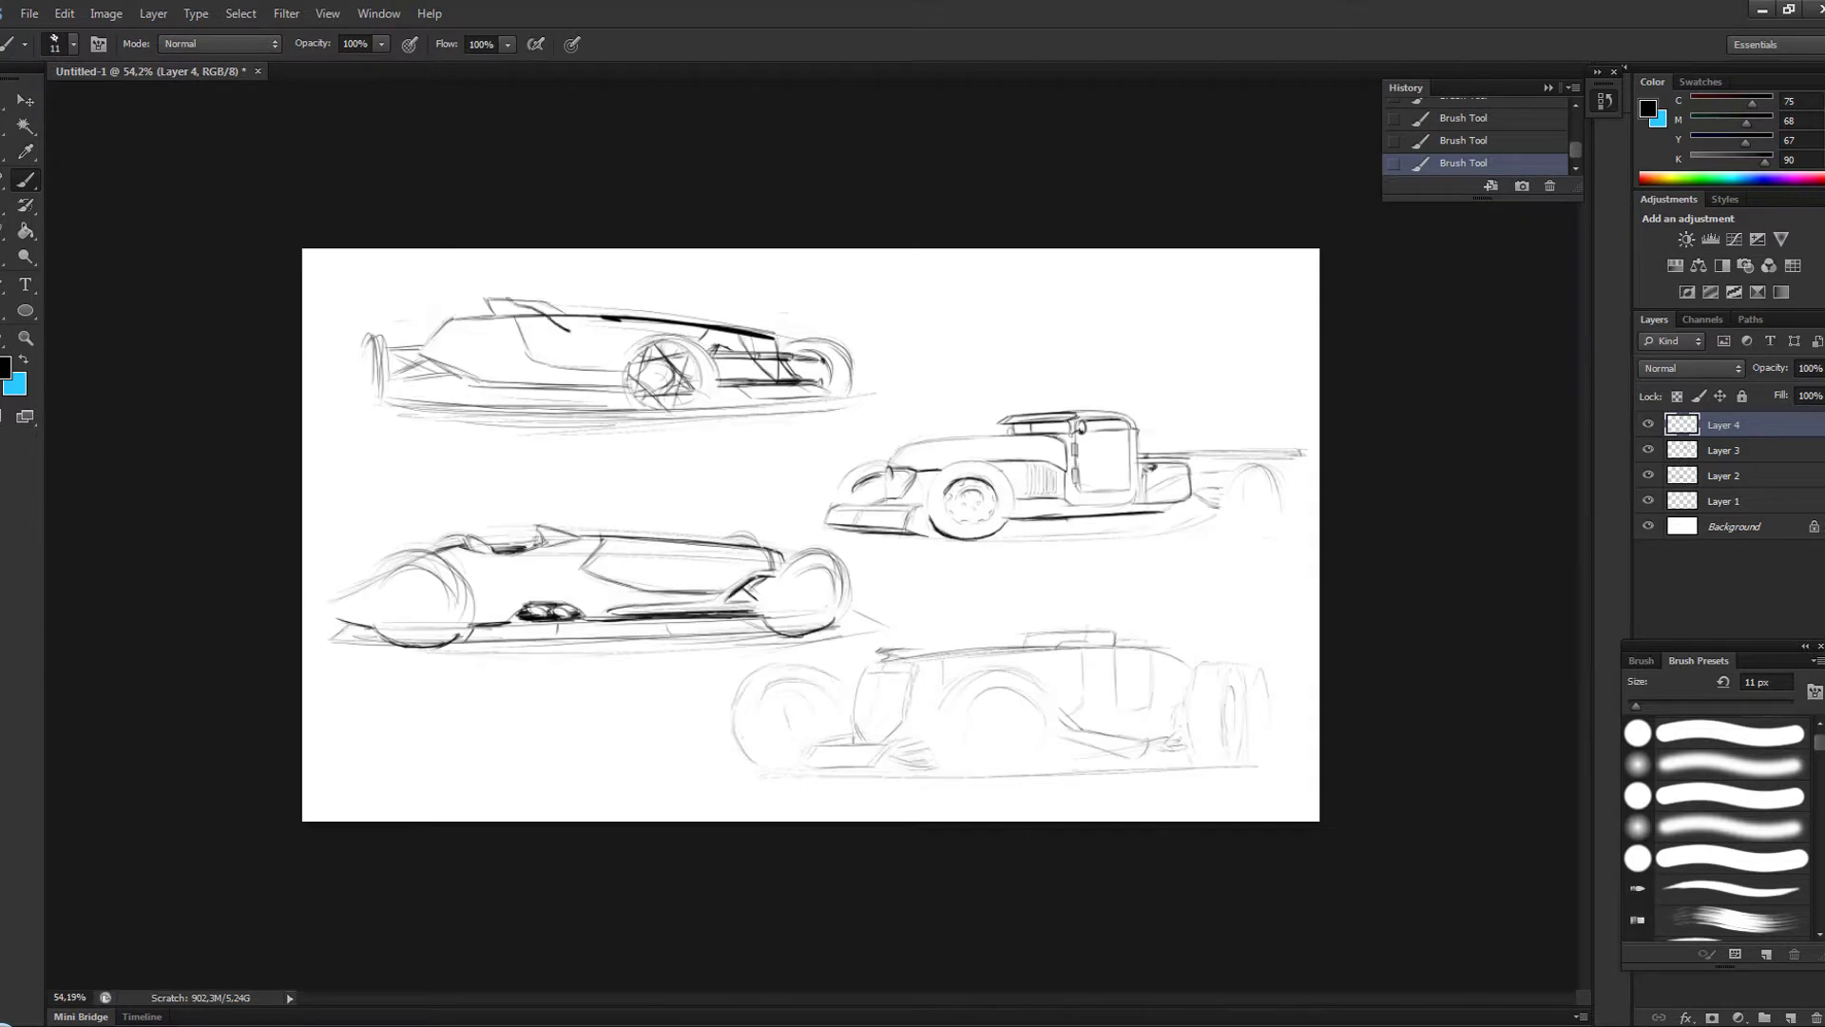
{"action": "key", "text": "ctrl+t"}
{"action": "left_click_drag", "start_coordinate": [575, 337], "coordinate": [574, 722]}
{"action": "key", "text": "Return"}
- Reposition and rescale the other car sketches so they stack down the sheet
{"action": "left_click_drag", "start_coordinate": [1046, 475], "coordinate": [1046, 351]}
{"action": "left_click_drag", "start_coordinate": [589, 589], "coordinate": [589, 447]}
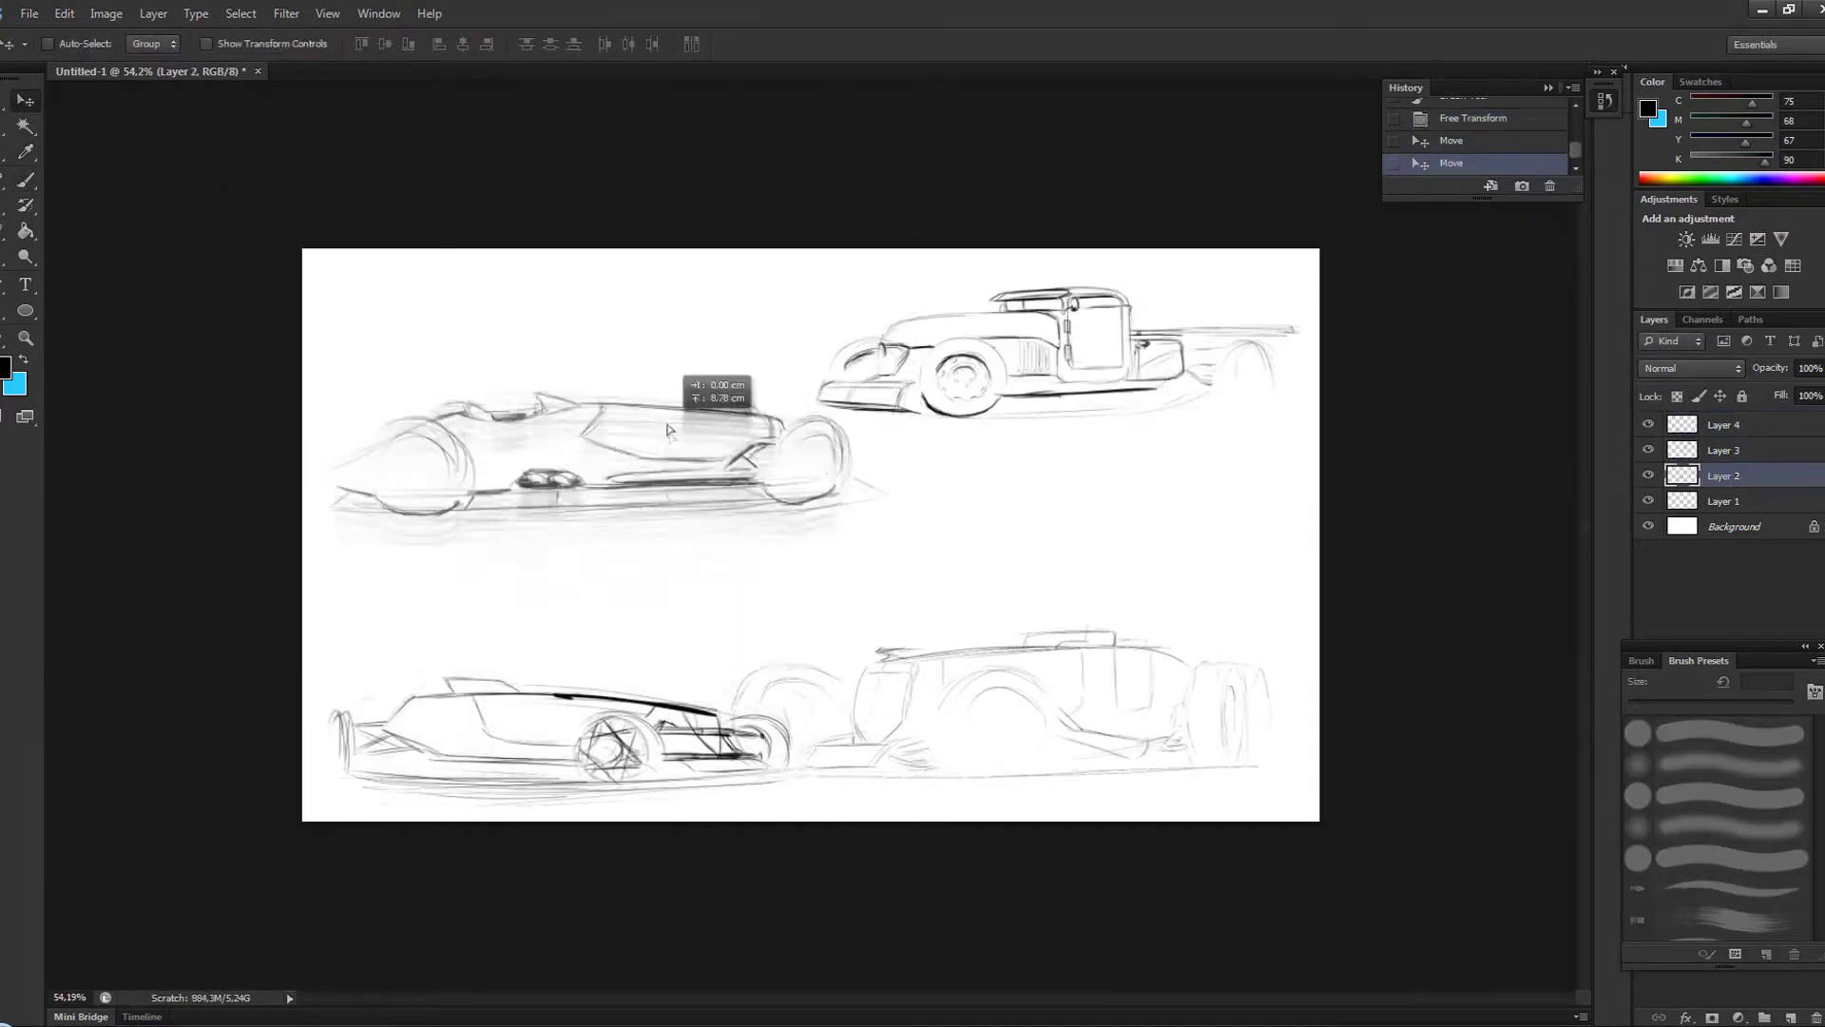
{"action": "left_click_drag", "start_coordinate": [998, 703], "coordinate": [998, 613]}
{"action": "key", "text": "ctrl+t"}
{"action": "left_click_drag", "start_coordinate": [893, 499], "coordinate": [960, 513]}
{"action": "key", "text": "Return"}
{"action": "left_click_drag", "start_coordinate": [742, 551], "coordinate": [656, 513]}
{"action": "key", "text": "Return"}
- Add a layer beneath the sketches and set a large brush with light grey
{"action": "key", "text": "b"}
{"action": "left_click", "coordinate": [1789, 1017]}
{"action": "key", "text": "ctrl+bracketleft"}
{"action": "left_click", "coordinate": [5, 366]}
{"action": "key", "text": "Return"}
- Fill the top, middle and bottom car bodies with flat light grey
{"action": "mouse_move", "coordinate": [590, 399]}
{"action": "left_mouse_down"}
{"action": "mouse_move", "coordinate": [855, 427]}
{"action": "mouse_move", "coordinate": [228, 465]}
{"action": "left_mouse_up"}
{"action": "left_click_drag", "start_coordinate": [741, 608], "coordinate": [1321, 608]}
{"action": "left_click_drag", "start_coordinate": [286, 761], "coordinate": [741, 798]}
{"action": "mouse_move", "coordinate": [808, 323]}
{"action": "left_mouse_down"}
{"action": "mouse_move", "coordinate": [1331, 237]}
{"action": "mouse_move", "coordinate": [912, 352]}
{"action": "left_mouse_up"}
- Paint horizontal grey speed streaks behind all four cars, then add a layer for darker shading
{"action": "left_click_drag", "start_coordinate": [1350, 219], "coordinate": [807, 238]}
{"action": "left_click_drag", "start_coordinate": [1426, 333], "coordinate": [351, 380]}
{"action": "left_click_drag", "start_coordinate": [1027, 475], "coordinate": [205, 504]}
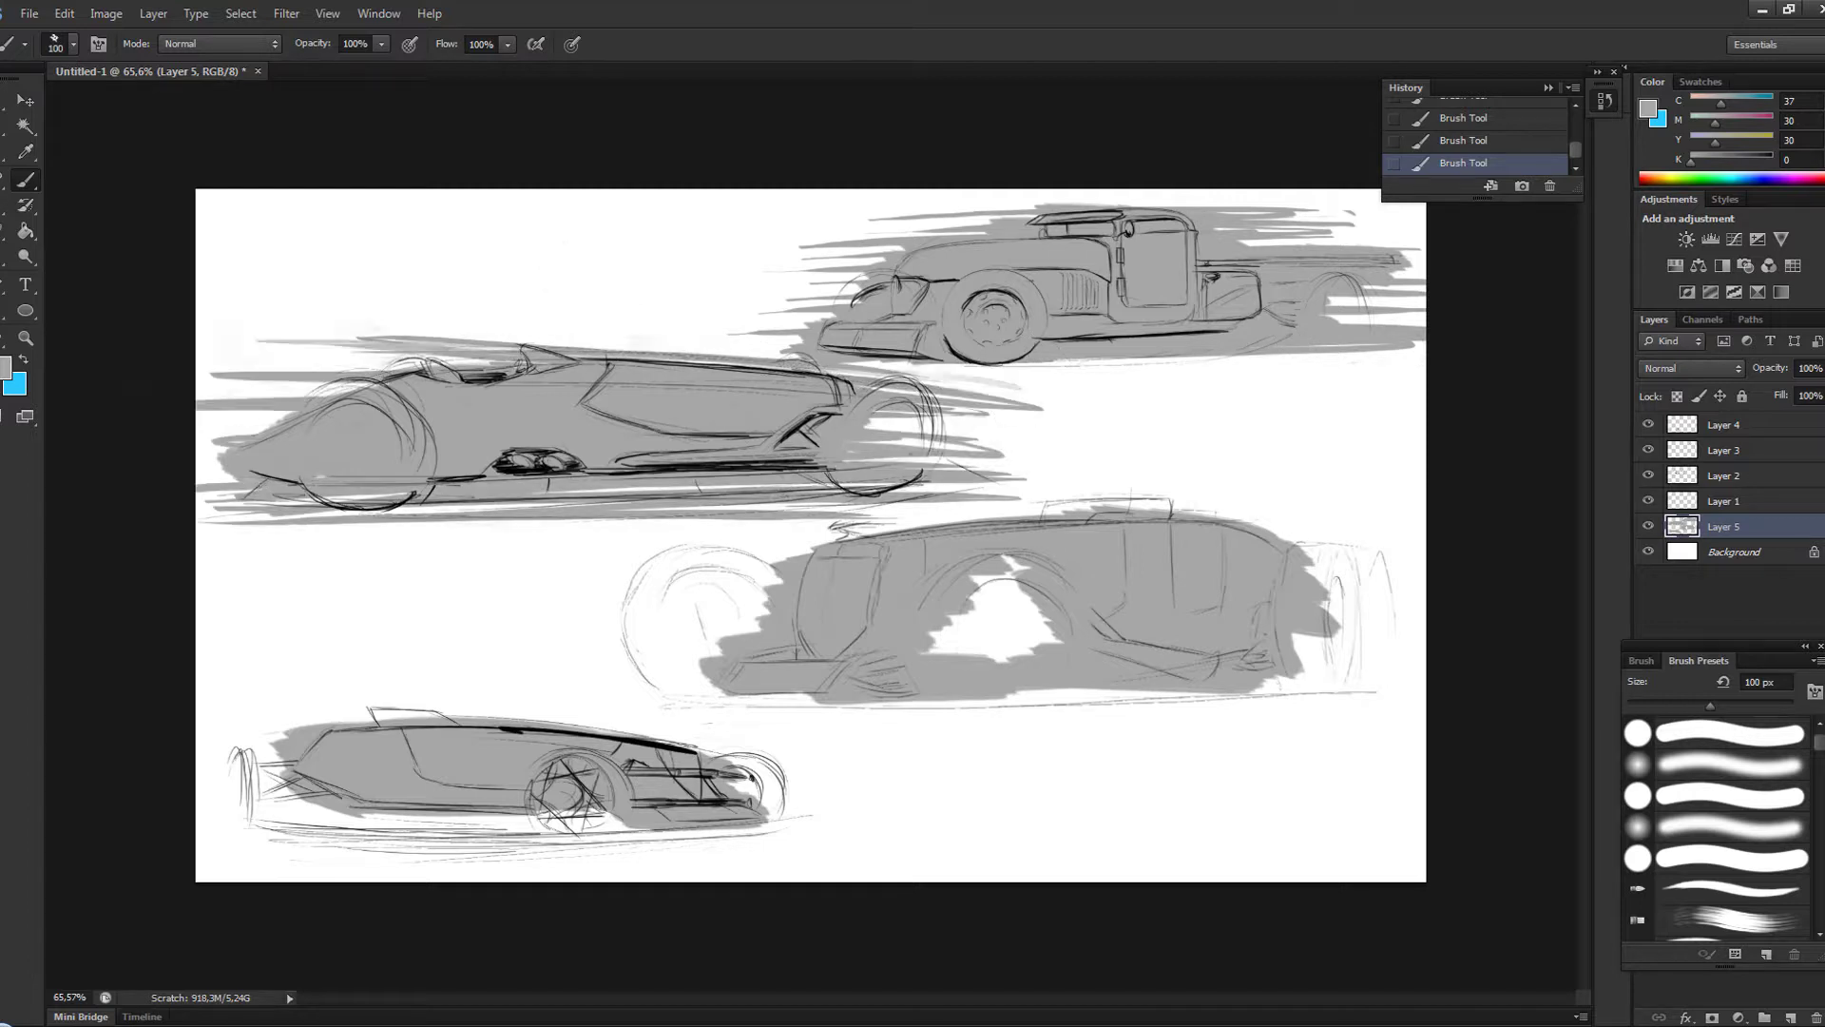
{"action": "left_click_drag", "start_coordinate": [979, 551], "coordinate": [447, 666]}
{"action": "left_click_drag", "start_coordinate": [1426, 684], "coordinate": [447, 699]}
{"action": "left_click_drag", "start_coordinate": [883, 732], "coordinate": [518, 760]}
{"action": "left_click_drag", "start_coordinate": [941, 813], "coordinate": [199, 820]}
{"action": "left_click_drag", "start_coordinate": [784, 565], "coordinate": [533, 589]}
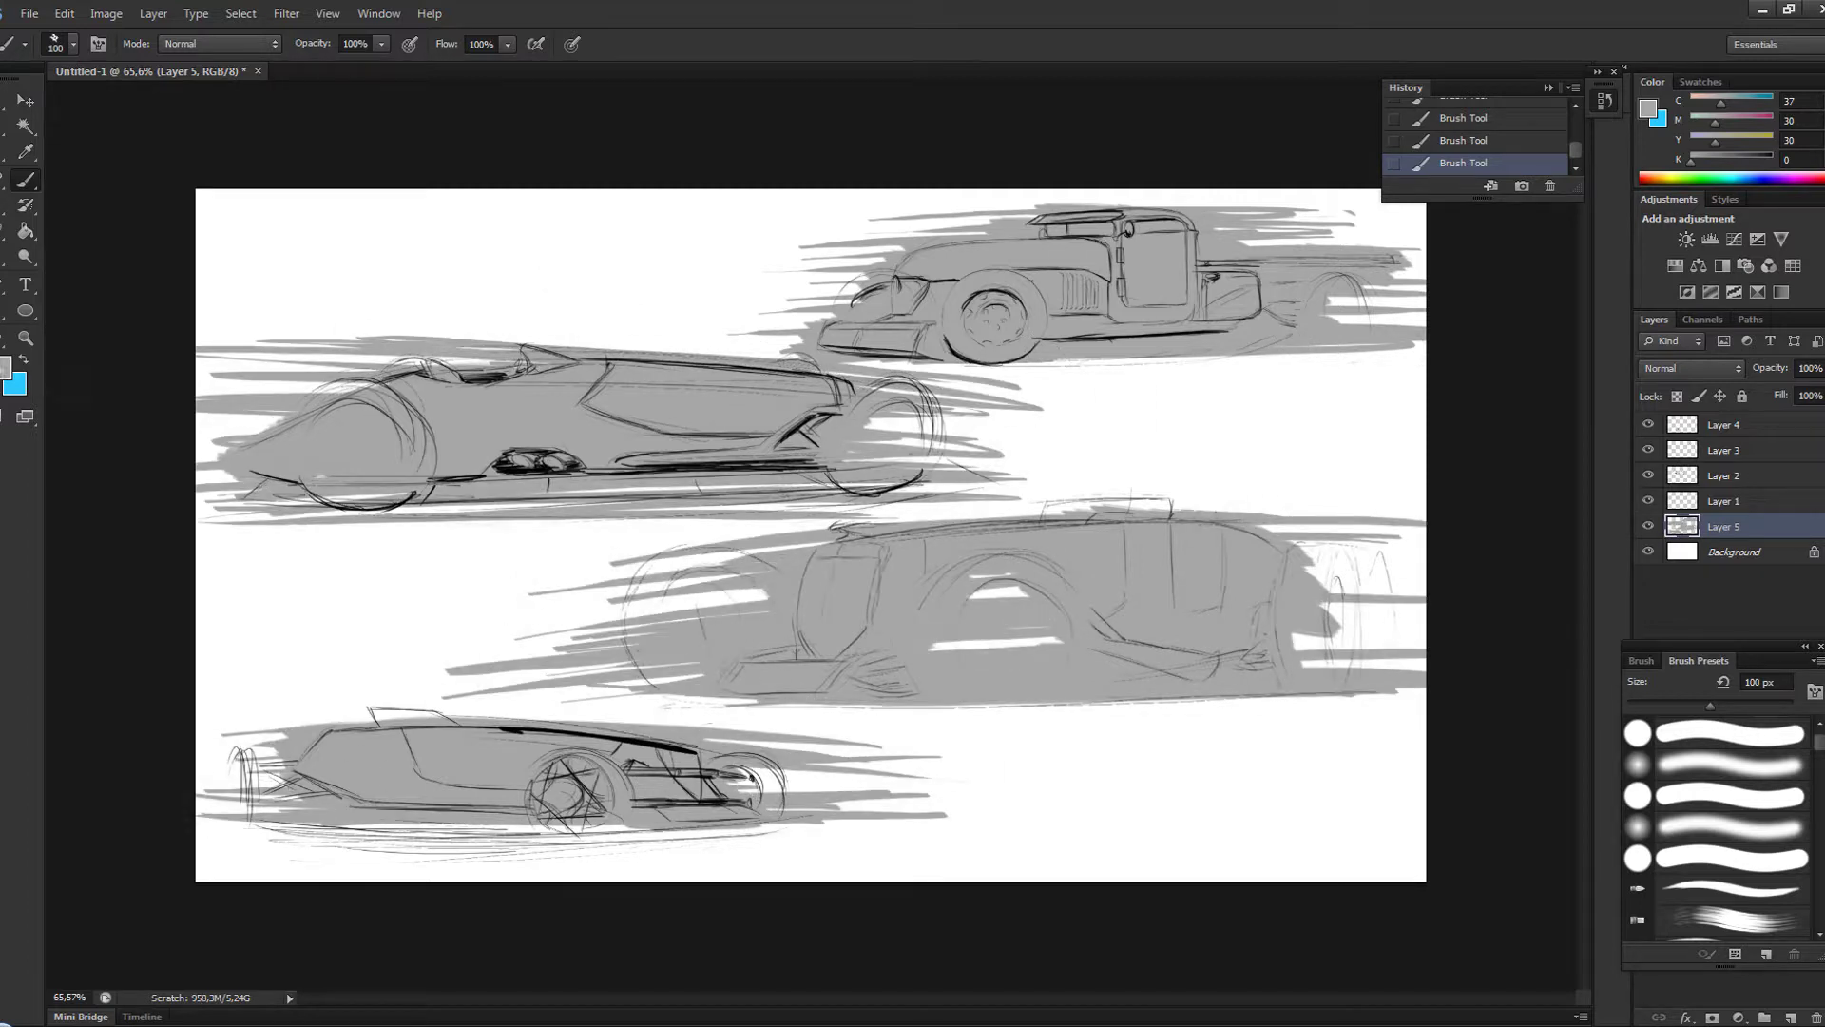
{"action": "key", "text": "ctrl+shift+n"}
{"action": "key", "text": "Return"}
- Undo the stray racer strokes and shade the bottom and middle cars' lower bodies dark grey
{"action": "key", "text": "ctrl+alt+z"}
{"action": "key", "text": "ctrl+alt+z"}
{"action": "left_click_drag", "start_coordinate": [297, 768], "coordinate": [694, 818]}
{"action": "left_click_drag", "start_coordinate": [257, 823], "coordinate": [533, 833]}
{"action": "left_click_drag", "start_coordinate": [898, 661], "coordinate": [946, 704]}
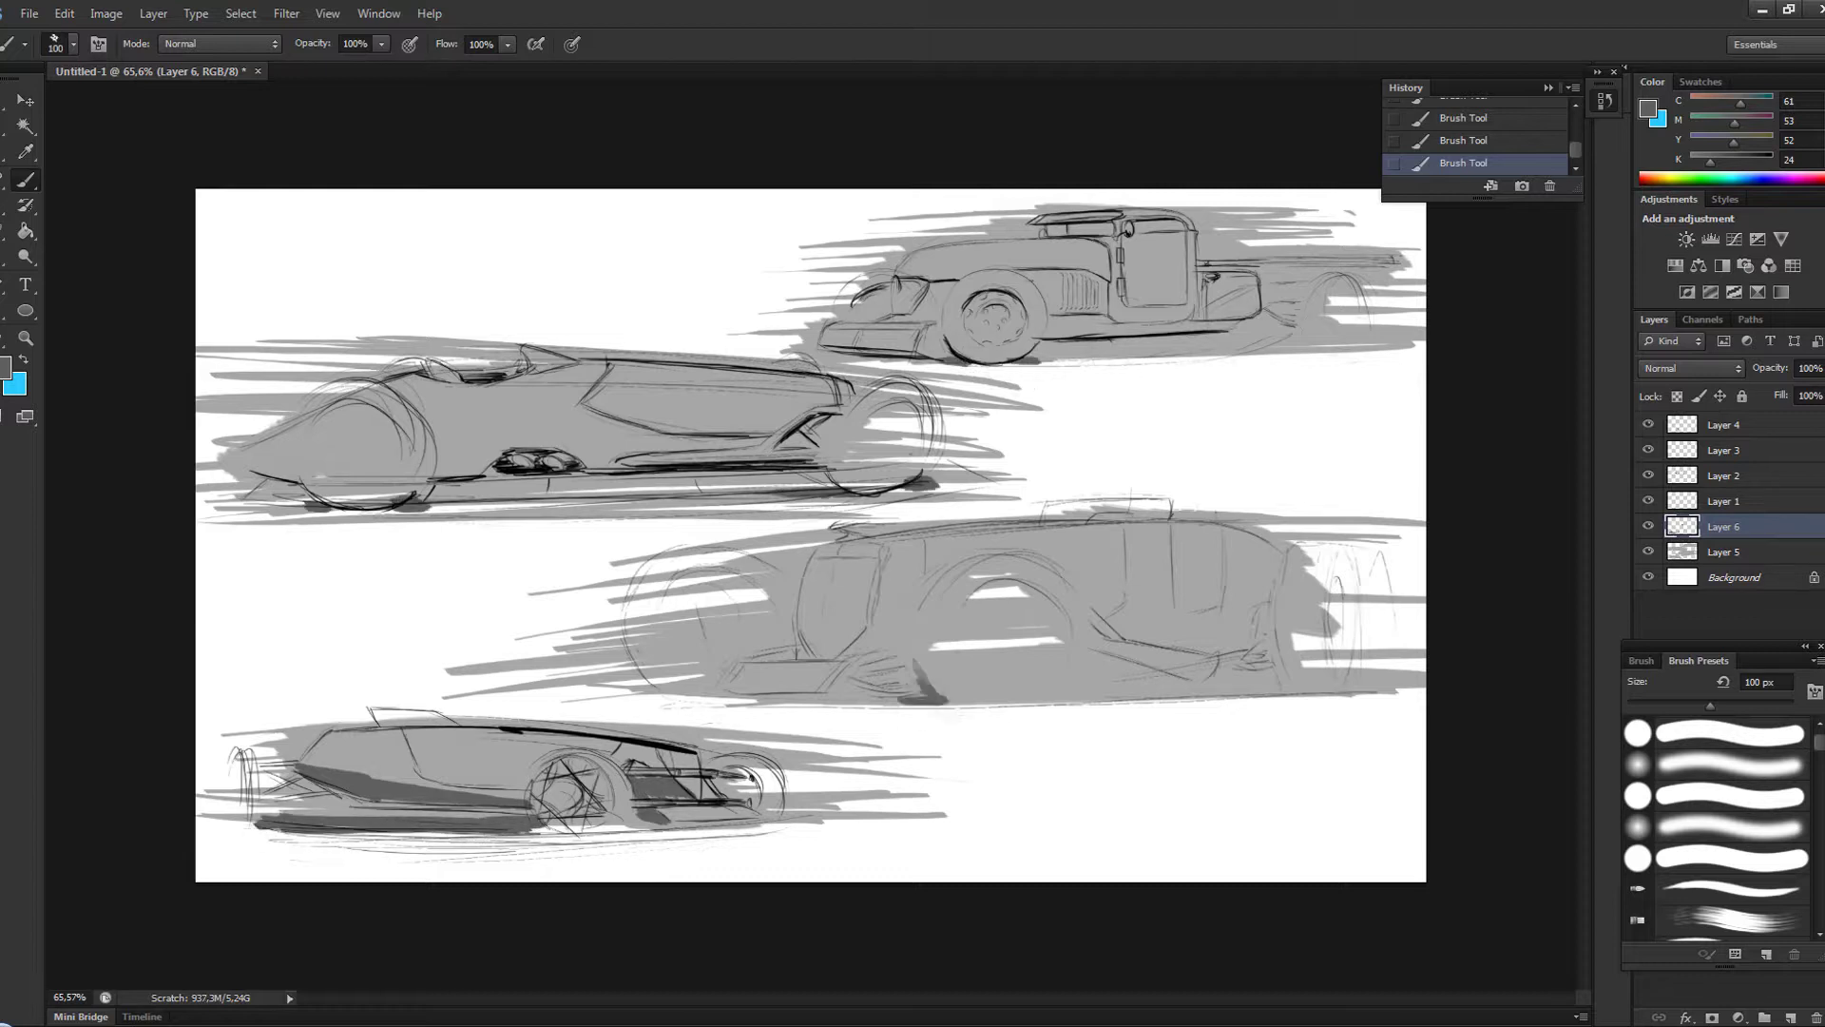
{"action": "left_click_drag", "start_coordinate": [627, 670], "coordinate": [670, 698]}
{"action": "left_click_drag", "start_coordinate": [1226, 665], "coordinate": [1335, 694]}
- Shade the truck's underside, body, bed and fenders, and darken around its wheels
{"action": "left_click_drag", "start_coordinate": [970, 364], "coordinate": [1355, 348]}
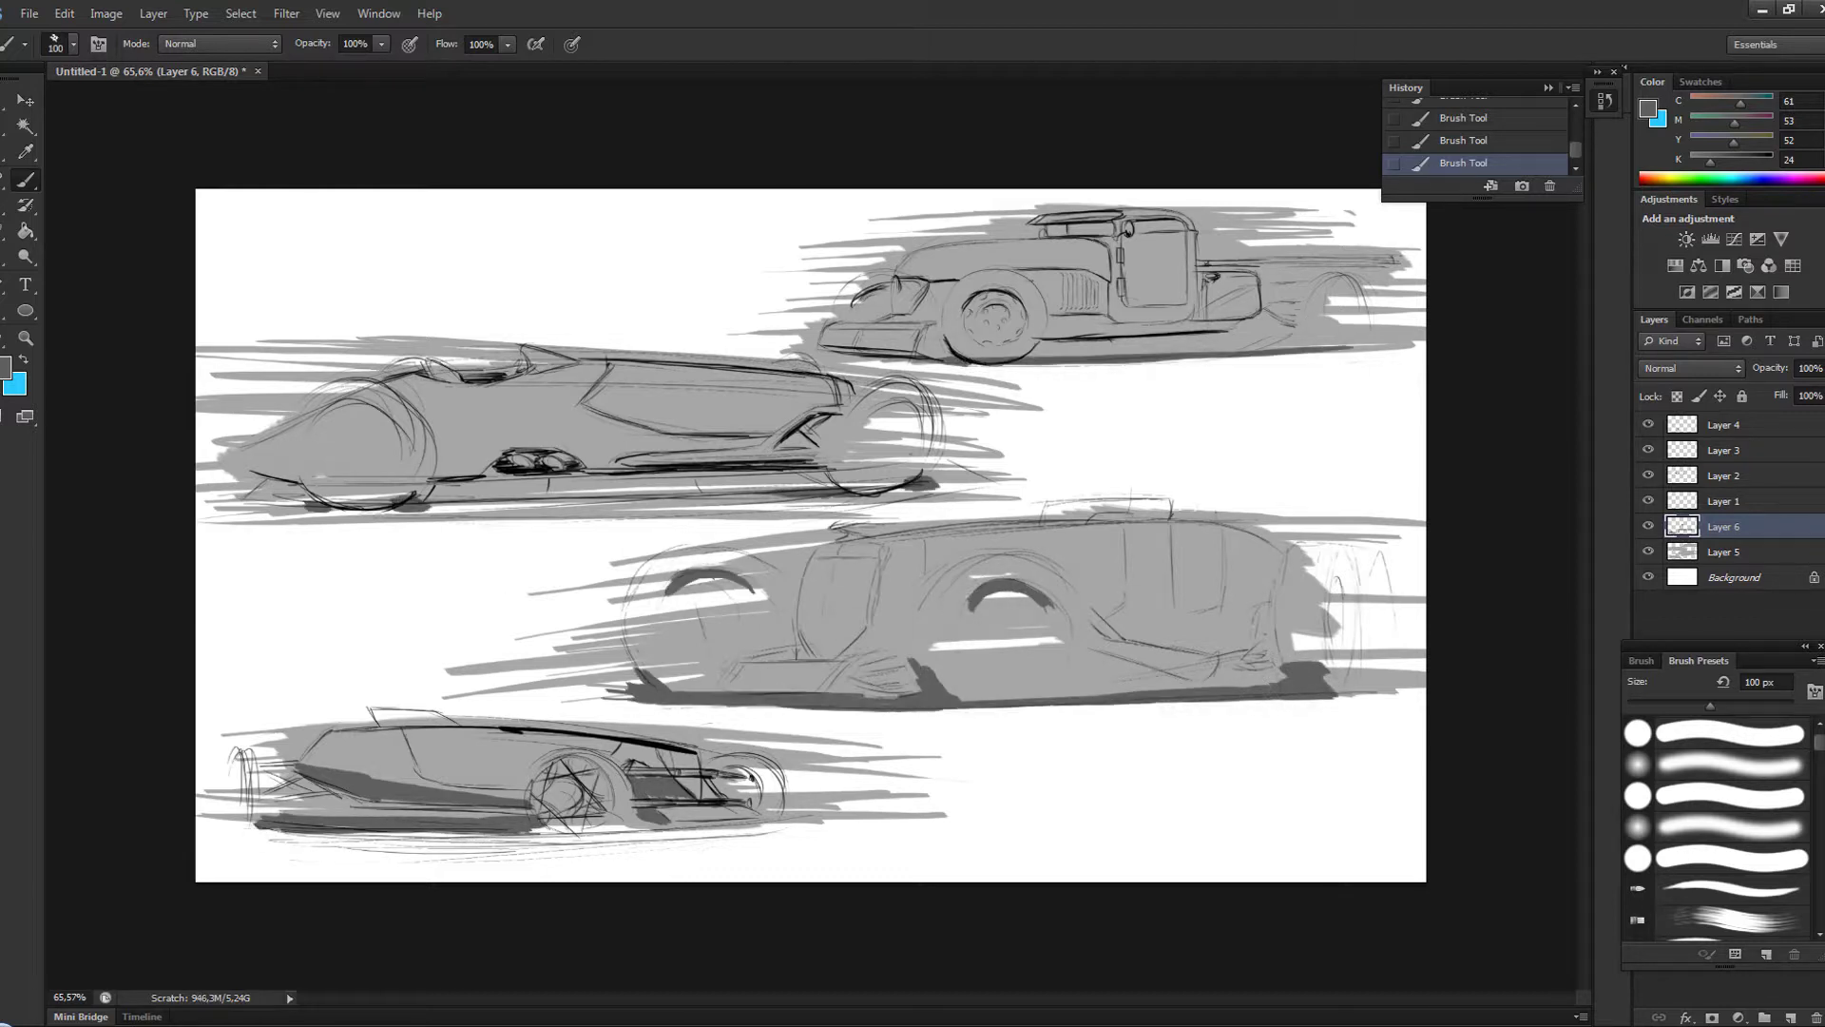
{"action": "scroll", "coordinate": [1094, 314], "scroll_direction": "up", "scroll_amount": 5}
{"action": "left_click_drag", "start_coordinate": [1069, 409], "coordinate": [1397, 385]}
{"action": "left_click_drag", "start_coordinate": [955, 418], "coordinate": [1359, 409]}
{"action": "mouse_move", "coordinate": [618, 323]}
{"action": "left_mouse_down"}
{"action": "mouse_move", "coordinate": [694, 399]}
{"action": "mouse_move", "coordinate": [851, 323]}
{"action": "left_mouse_up"}
{"action": "scroll", "coordinate": [589, 399], "scroll_direction": "down", "scroll_amount": 2}
{"action": "left_click_drag", "start_coordinate": [513, 399], "coordinate": [608, 323]}
{"action": "mouse_move", "coordinate": [860, 328]}
{"action": "left_mouse_down"}
{"action": "mouse_move", "coordinate": [723, 461]}
{"action": "mouse_move", "coordinate": [880, 376]}
{"action": "left_mouse_up"}
{"action": "mouse_move", "coordinate": [1369, 337]}
{"action": "left_mouse_down"}
{"action": "mouse_move", "coordinate": [1355, 451]}
{"action": "mouse_move", "coordinate": [1435, 437]}
{"action": "left_mouse_up"}
- Paint dark tyres on the third car's front and rear wheels and the bottom car's wheels
{"action": "key", "text": "ctrl+0"}
{"action": "mouse_move", "coordinate": [1036, 570]}
{"action": "left_mouse_down"}
{"action": "mouse_move", "coordinate": [941, 656]}
{"action": "mouse_move", "coordinate": [989, 699]}
{"action": "left_mouse_up"}
{"action": "mouse_move", "coordinate": [912, 647]}
{"action": "left_mouse_down"}
{"action": "mouse_move", "coordinate": [1060, 561]}
{"action": "mouse_move", "coordinate": [1084, 694]}
{"action": "left_mouse_up"}
{"action": "mouse_move", "coordinate": [1326, 561]}
{"action": "left_mouse_down"}
{"action": "mouse_move", "coordinate": [1350, 684]}
{"action": "mouse_move", "coordinate": [1288, 665]}
{"action": "left_mouse_up"}
{"action": "left_click_drag", "start_coordinate": [1293, 547], "coordinate": [1349, 680]}
{"action": "mouse_move", "coordinate": [636, 589]}
{"action": "left_mouse_down"}
{"action": "mouse_move", "coordinate": [794, 637]}
{"action": "mouse_move", "coordinate": [722, 689]}
{"action": "left_mouse_up"}
{"action": "left_click_drag", "start_coordinate": [242, 751], "coordinate": [242, 827]}
{"action": "left_click_drag", "start_coordinate": [542, 780], "coordinate": [632, 770]}
- Paint dark grey tyres on the racer's front and rear wheels
{"action": "mouse_move", "coordinate": [856, 413]}
{"action": "left_mouse_down"}
{"action": "mouse_move", "coordinate": [927, 390]}
{"action": "mouse_move", "coordinate": [846, 489]}
{"action": "left_mouse_up"}
{"action": "left_click_drag", "start_coordinate": [918, 395], "coordinate": [926, 470]}
{"action": "left_click_drag", "start_coordinate": [380, 380], "coordinate": [304, 508]}
{"action": "left_click_drag", "start_coordinate": [423, 409], "coordinate": [437, 471]}
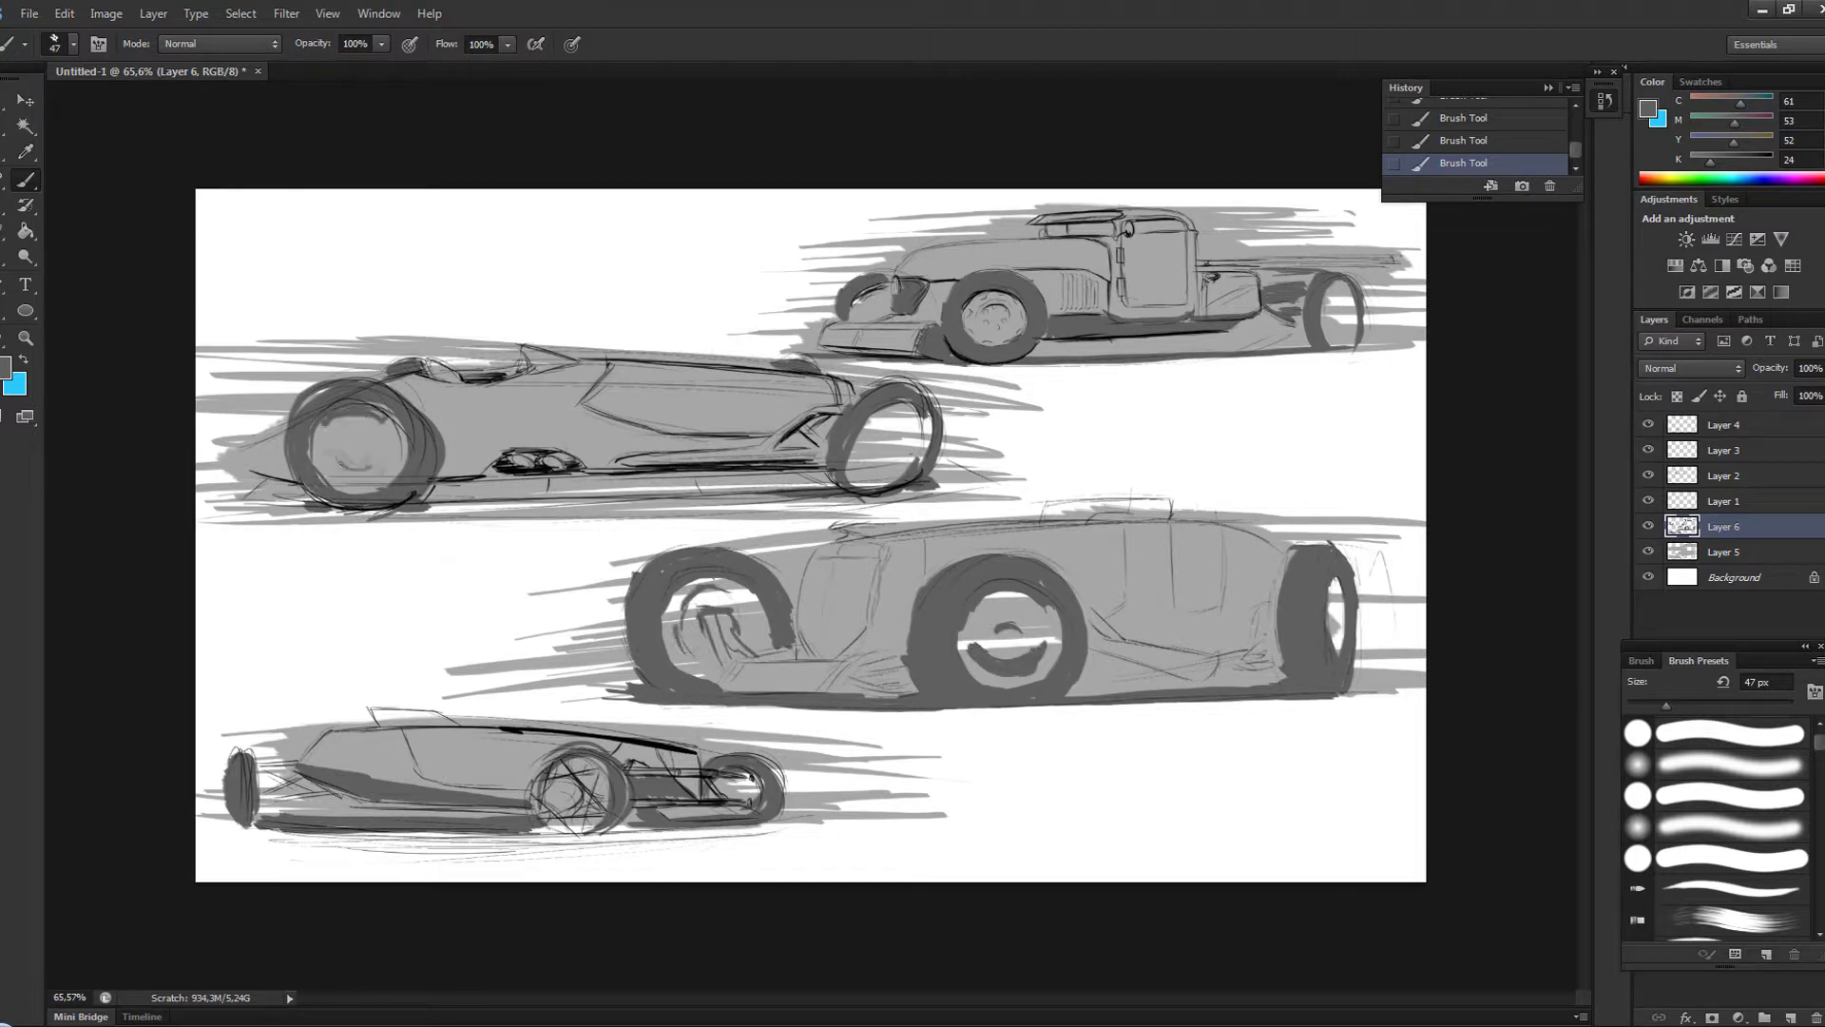
- Darken the truck's front and rear tyres, add rear hub detail, and darken the cab window top
{"action": "scroll", "coordinate": [1006, 270], "scroll_direction": "up", "scroll_amount": 5}
{"action": "left_click_drag", "start_coordinate": [951, 390], "coordinate": [903, 466]}
{"action": "scroll", "coordinate": [499, 510], "scroll_direction": "down", "scroll_amount": 3}
{"action": "mouse_move", "coordinate": [1340, 423]}
{"action": "left_mouse_down"}
{"action": "mouse_move", "coordinate": [1326, 518]}
{"action": "mouse_move", "coordinate": [1369, 518]}
{"action": "left_mouse_up"}
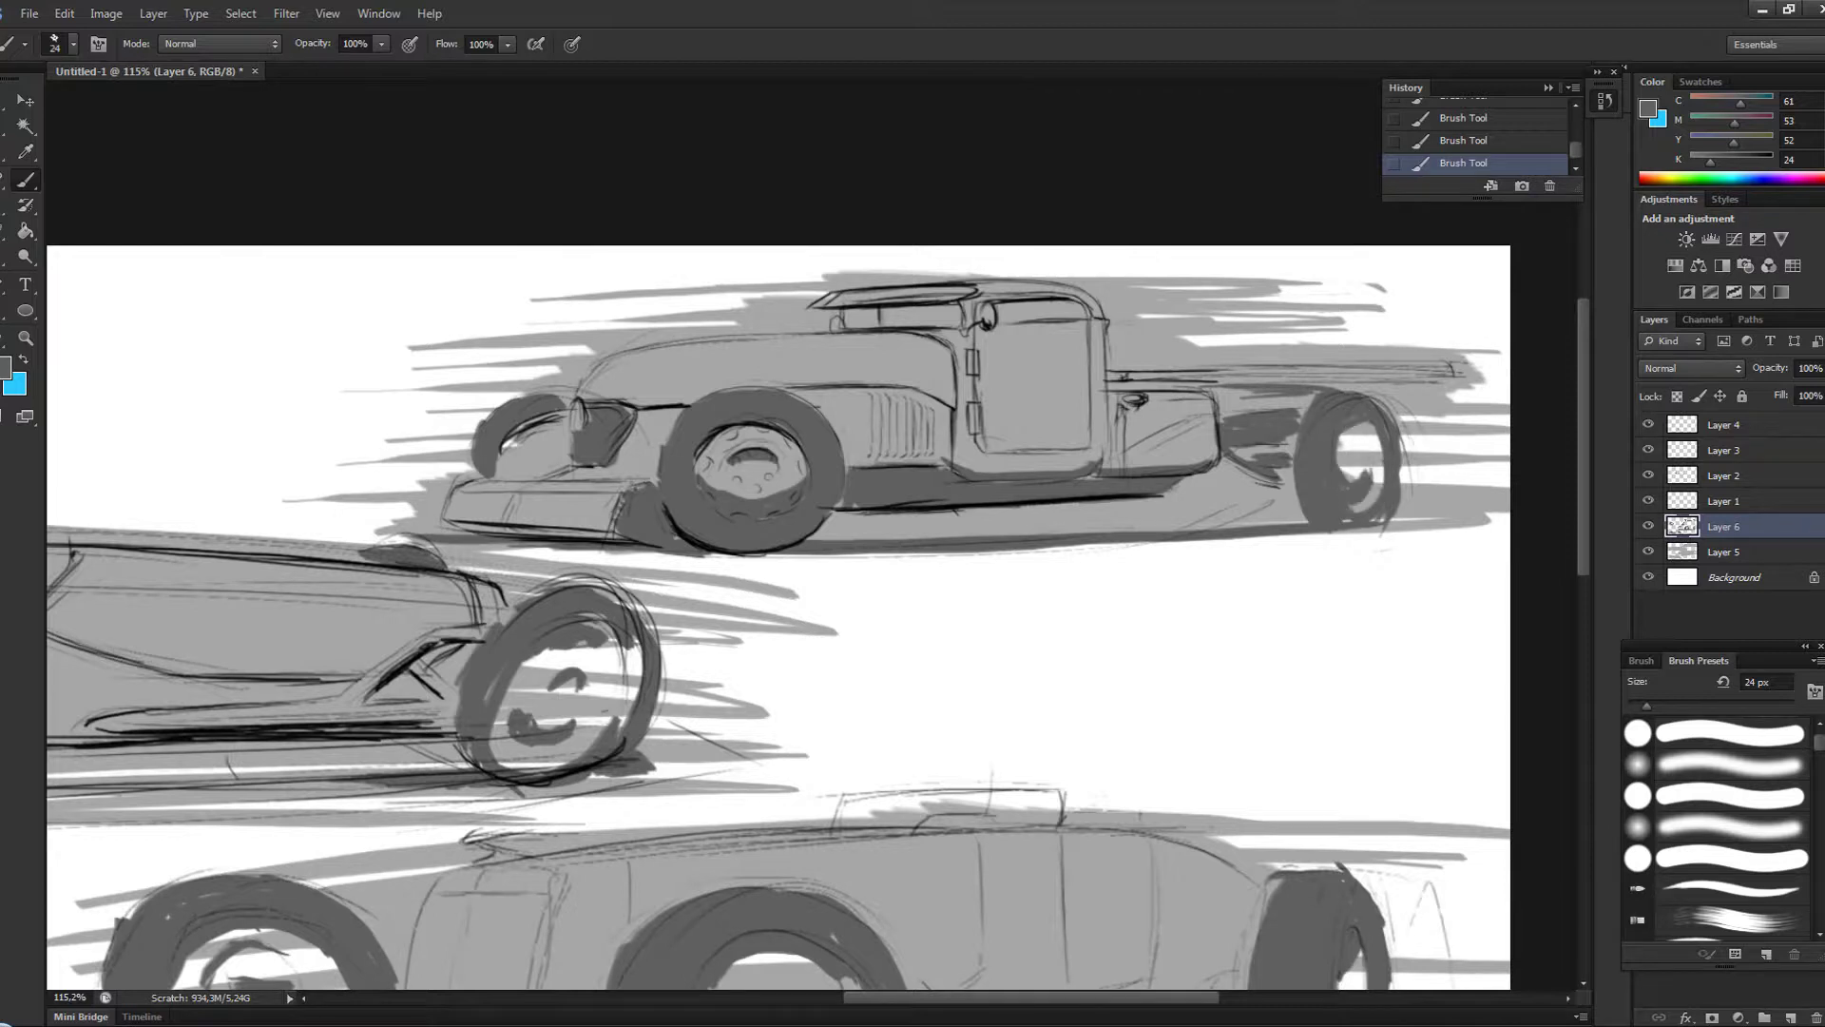
{"action": "left_click_drag", "start_coordinate": [1354, 439], "coordinate": [1350, 477]}
{"action": "left_click_drag", "start_coordinate": [993, 316], "coordinate": [1094, 308]}
{"action": "scroll", "coordinate": [799, 532], "scroll_direction": "down", "scroll_amount": 2}
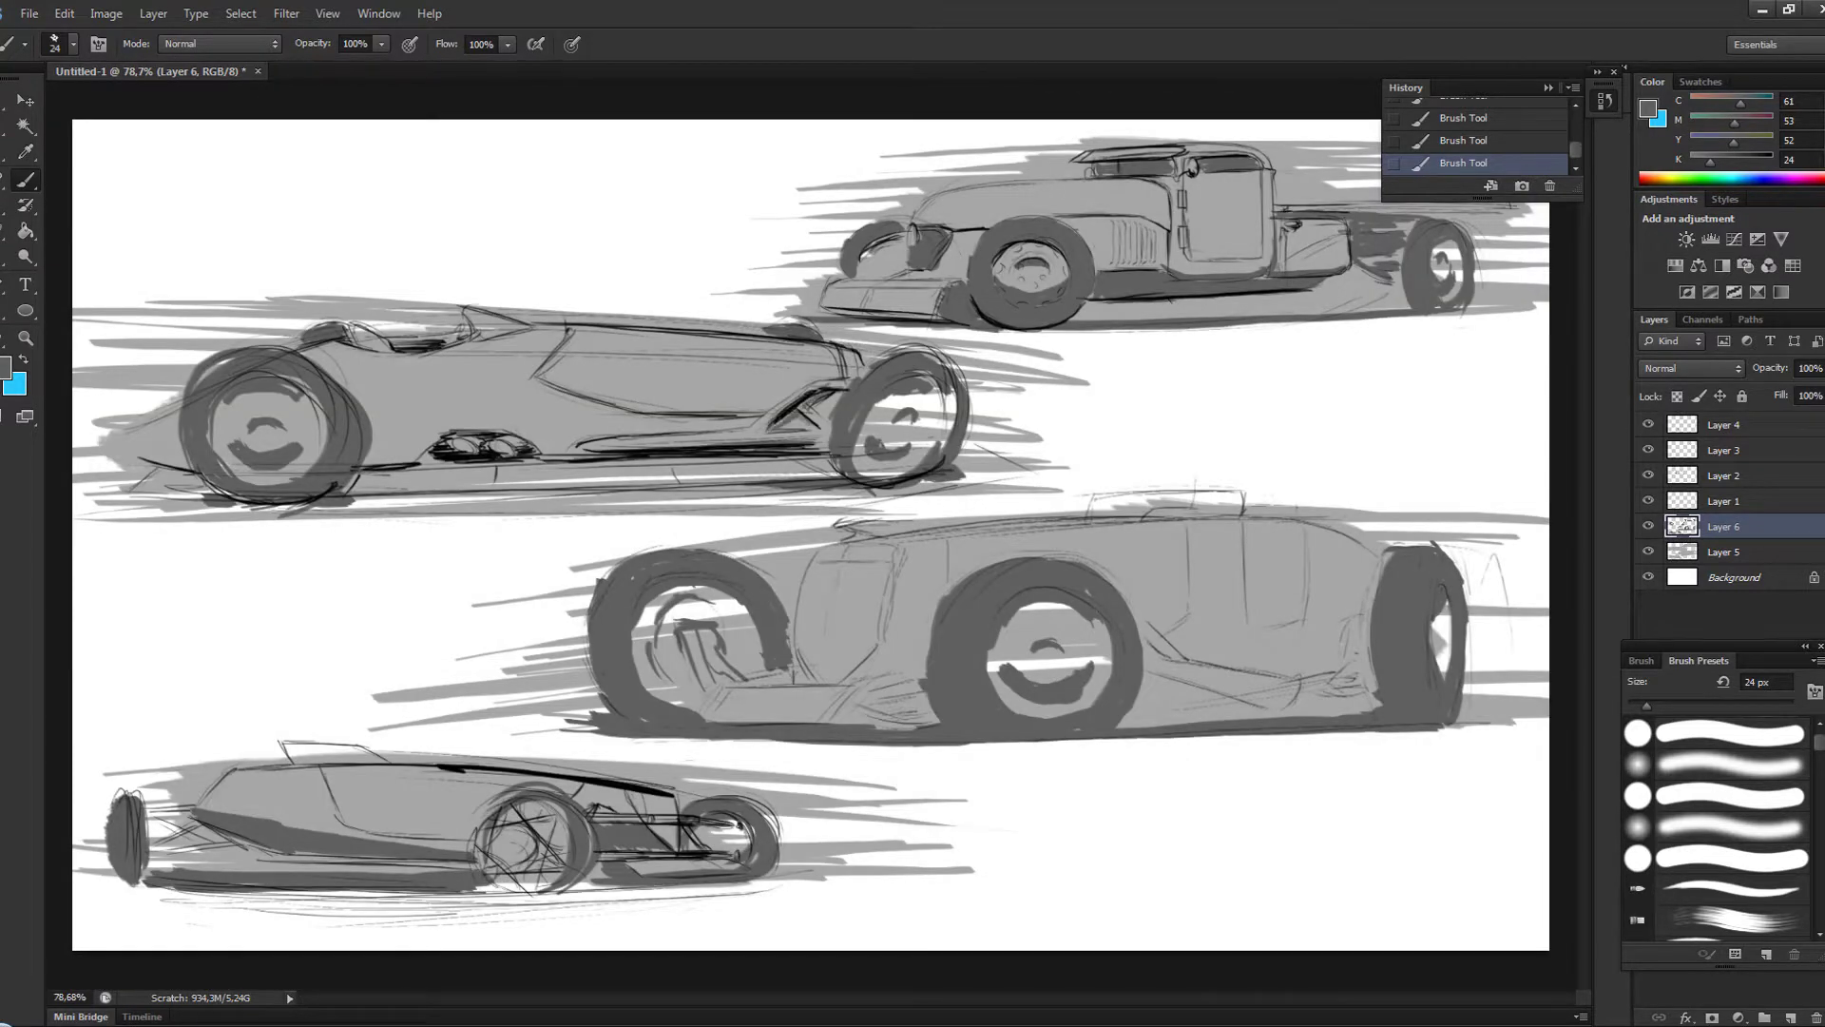
- Darken the racer's lower body line and the third car's underside and suspension, then add a new layer
{"action": "left_click_drag", "start_coordinate": [366, 473], "coordinate": [841, 449]}
{"action": "left_click_drag", "start_coordinate": [1145, 708], "coordinate": [1288, 665]}
{"action": "left_click_drag", "start_coordinate": [1368, 618], "coordinate": [1317, 698]}
{"action": "mouse_move", "coordinate": [837, 722]}
{"action": "left_mouse_down"}
{"action": "mouse_move", "coordinate": [932, 702]}
{"action": "mouse_move", "coordinate": [922, 679]}
{"action": "left_mouse_up"}
{"action": "left_click", "coordinate": [1789, 1017]}
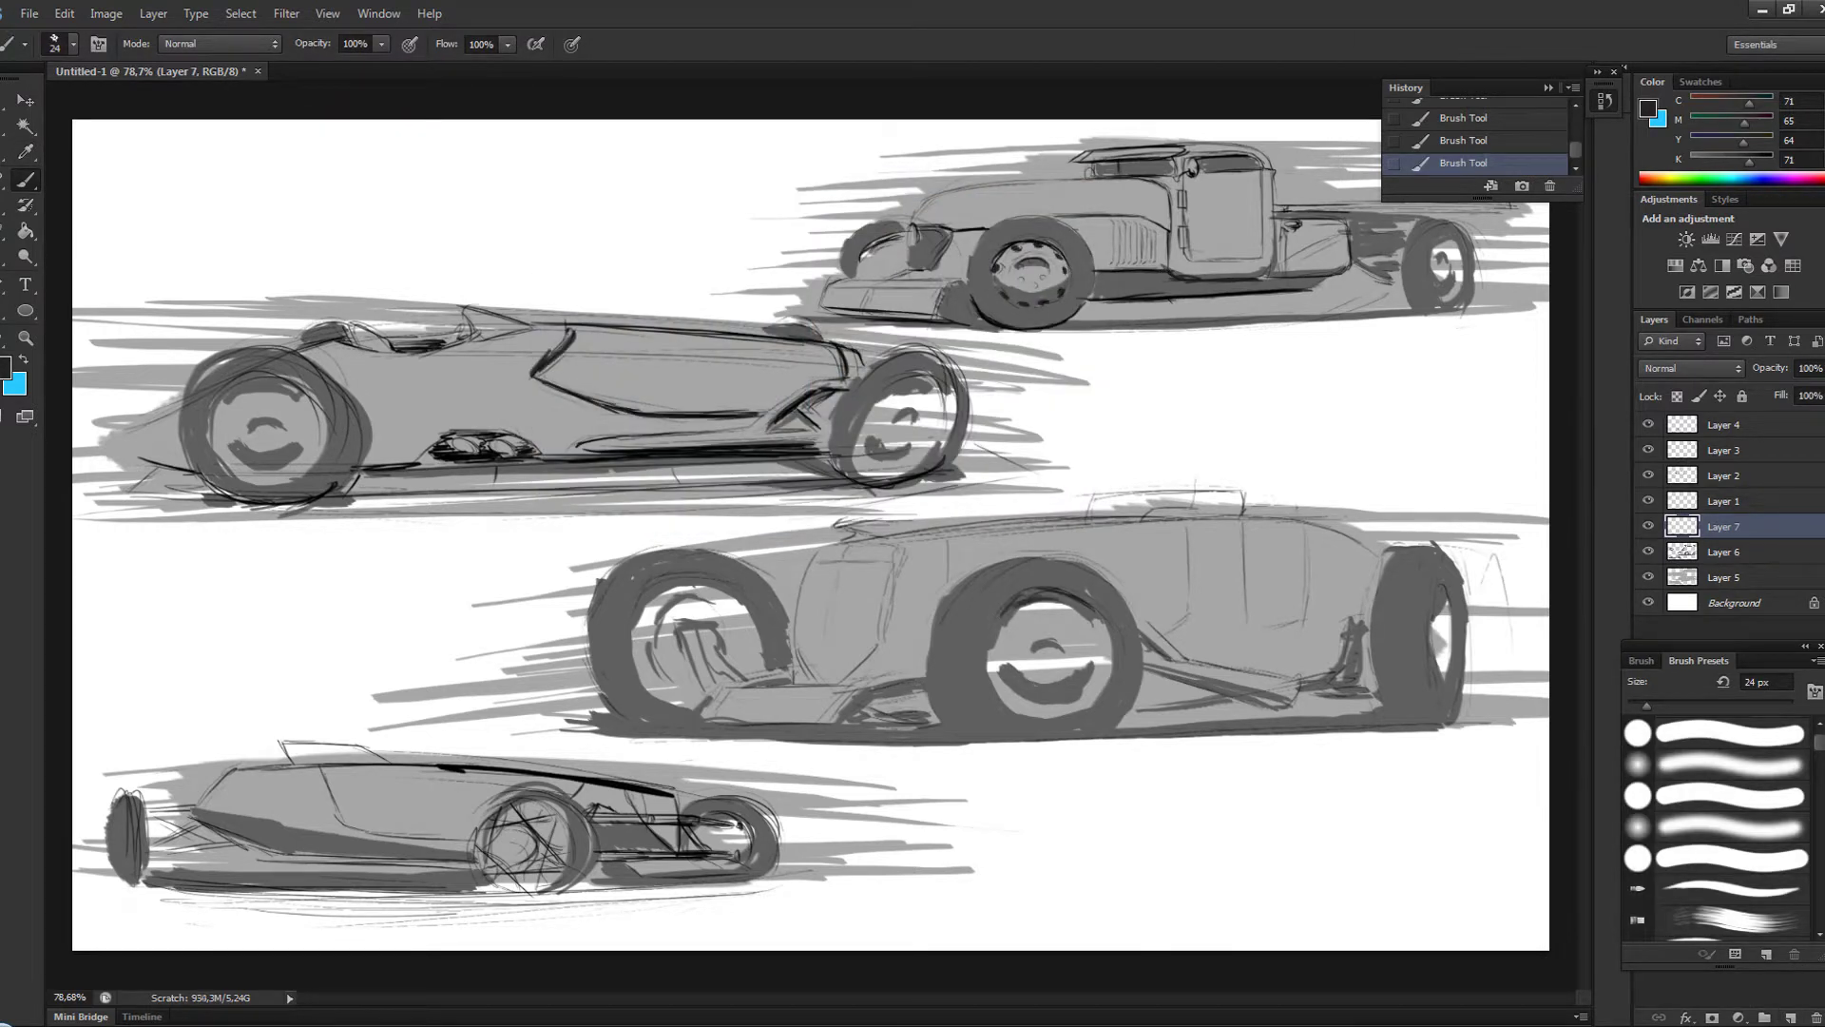
- On a fresh layer, brush grey tone across the racer's car body
{"action": "key", "text": "ctrl+shift+alt+n"}
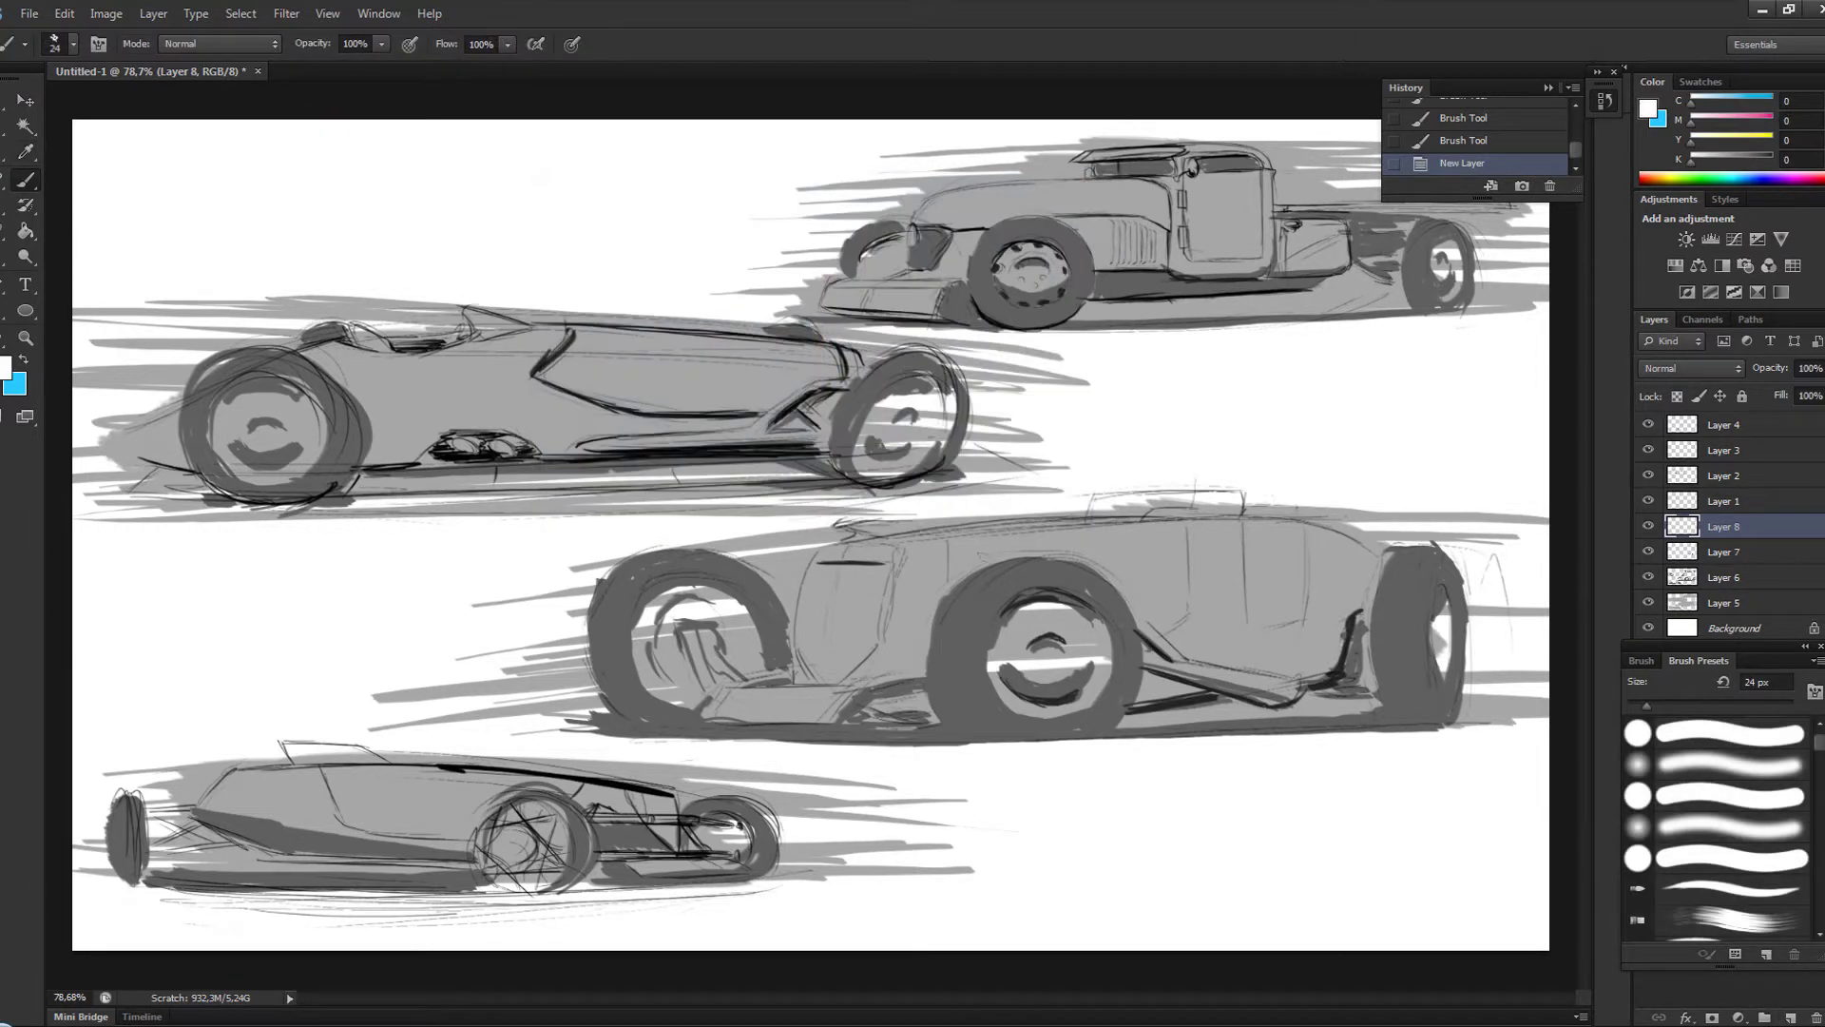
{"action": "scroll", "coordinate": [1143, 190], "scroll_direction": "up", "scroll_amount": 5}
{"action": "scroll", "coordinate": [808, 532], "scroll_direction": "up", "scroll_amount": 3}
{"action": "scroll", "coordinate": [808, 533], "scroll_direction": "down", "scroll_amount": 5}
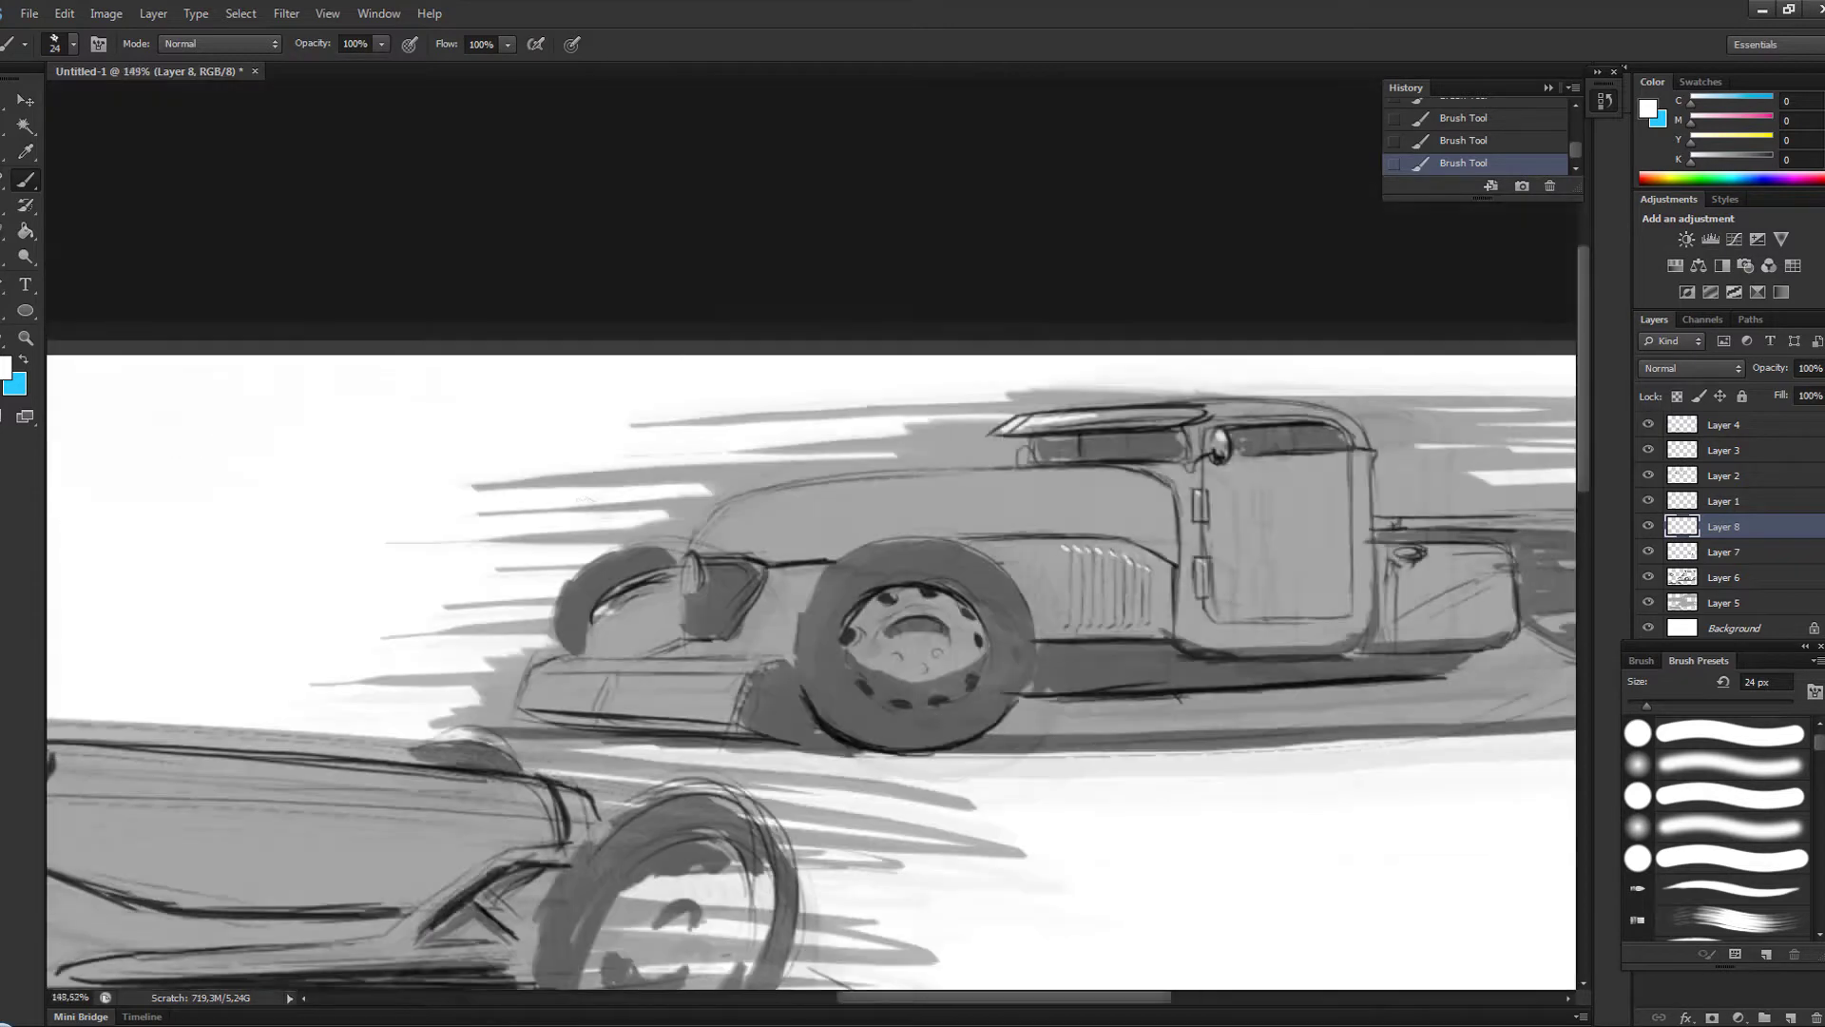
{"action": "scroll", "coordinate": [808, 532], "scroll_direction": "up", "scroll_amount": 3}
{"action": "scroll", "coordinate": [808, 532], "scroll_direction": "down", "scroll_amount": 3}
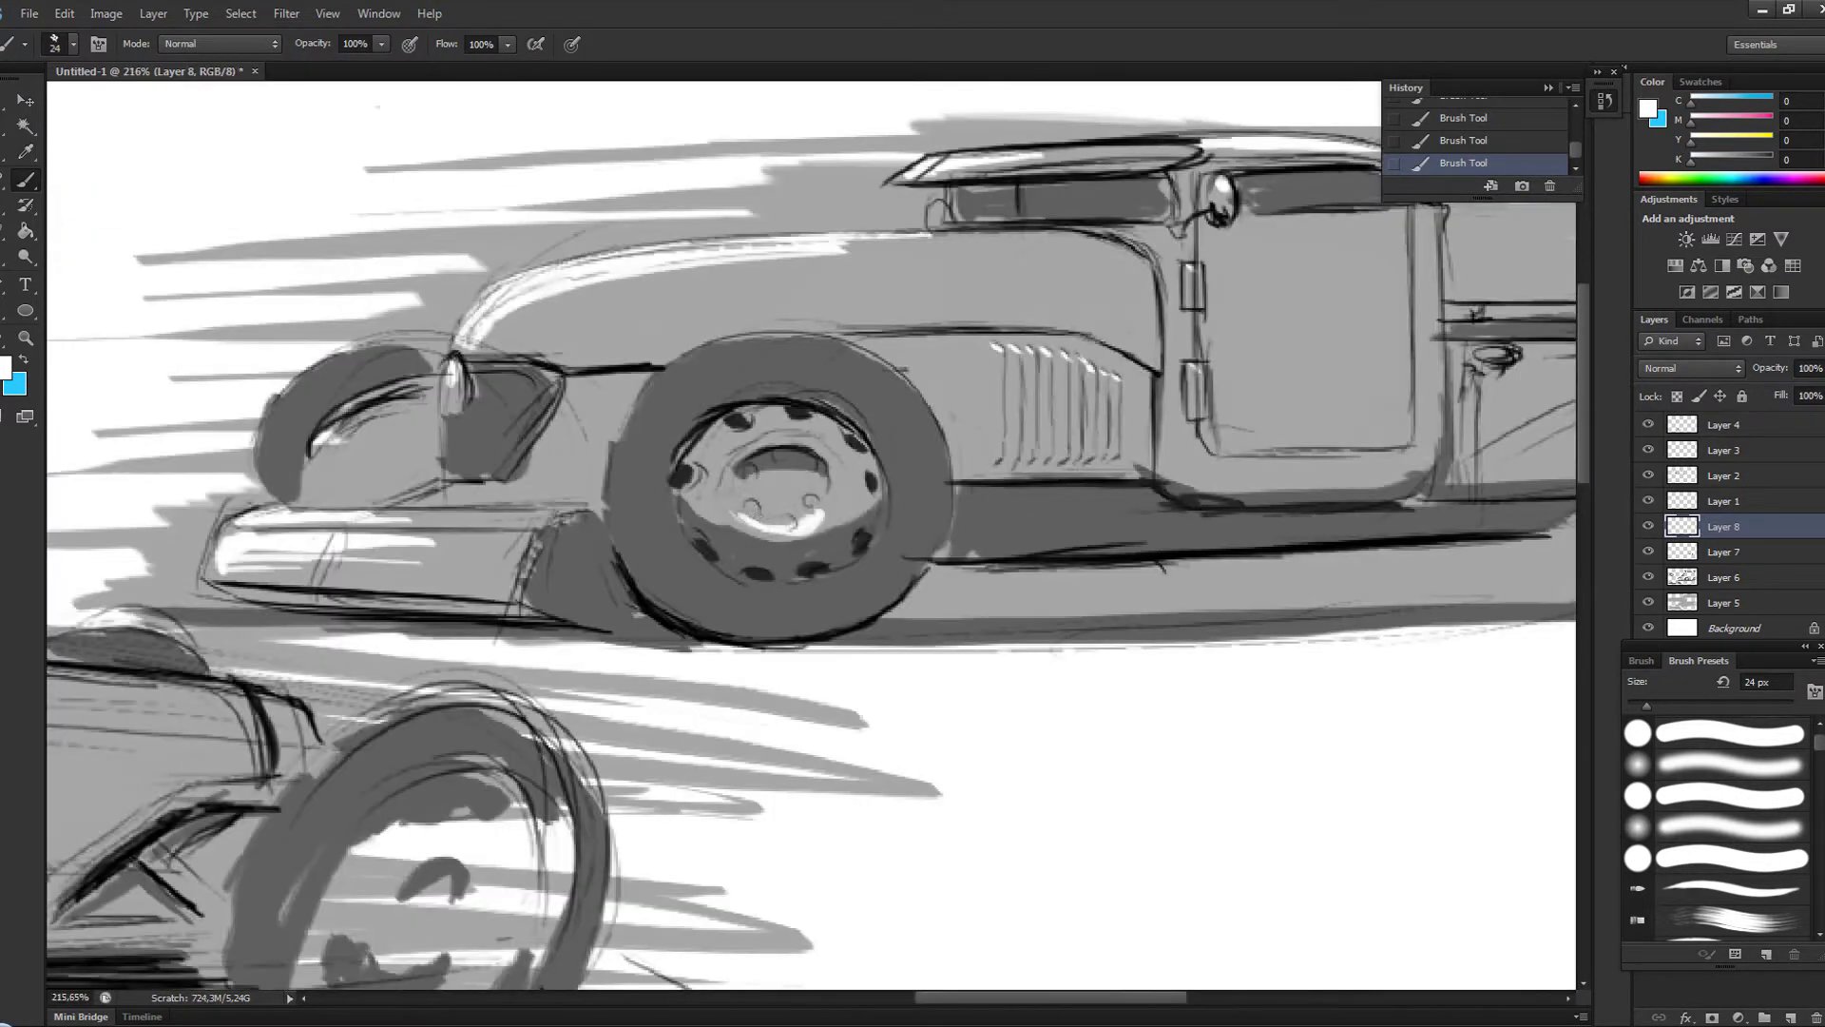
{"action": "scroll", "coordinate": [476, 808], "scroll_direction": "up", "scroll_amount": 2}
{"action": "left_click_drag", "start_coordinate": [732, 556], "coordinate": [1331, 556]}
{"action": "left_click_drag", "start_coordinate": [580, 590], "coordinate": [1330, 580]}
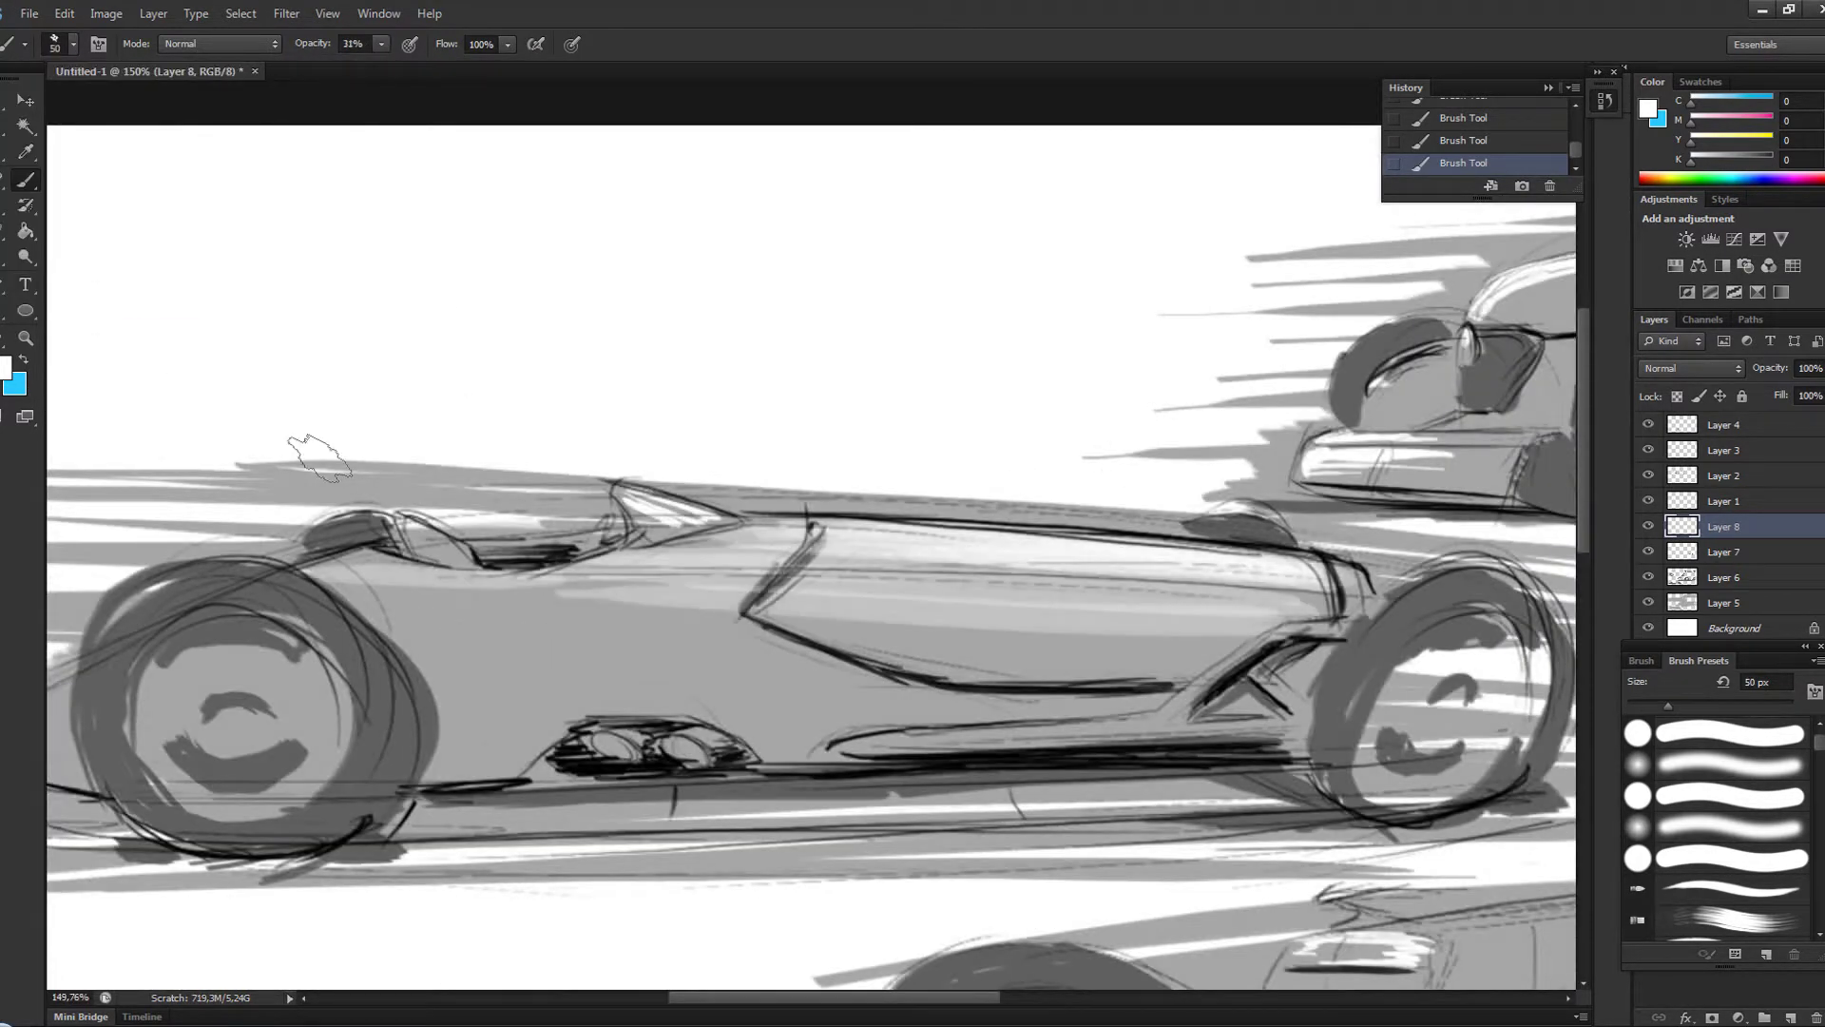
{"action": "scroll", "coordinate": [808, 532], "scroll_direction": "down", "scroll_amount": 3}
{"action": "left_click_drag", "start_coordinate": [761, 503], "coordinate": [1235, 484]}
- Lower the brush opacity and enlarge the brush to about 90 px
{"action": "key", "text": "1"}
{"action": "key", "text": "7"}
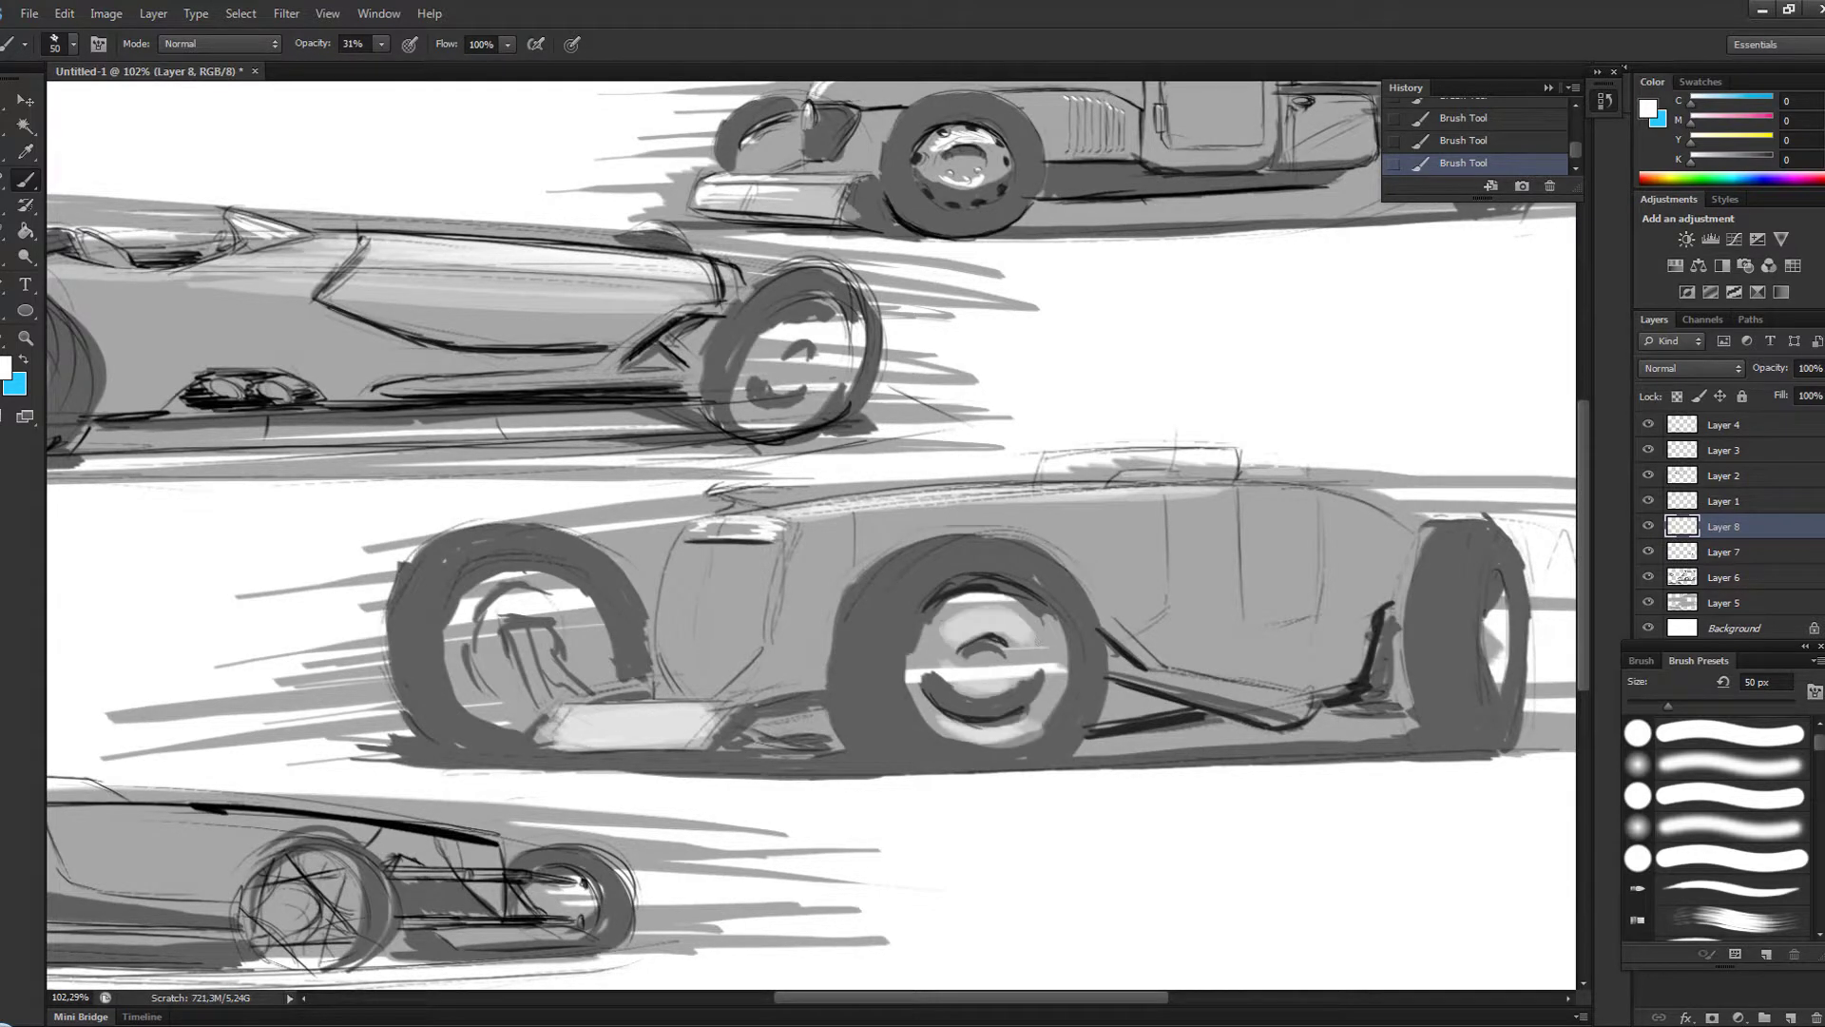
{"action": "scroll", "coordinate": [808, 532], "scroll_direction": "down", "scroll_amount": 2}
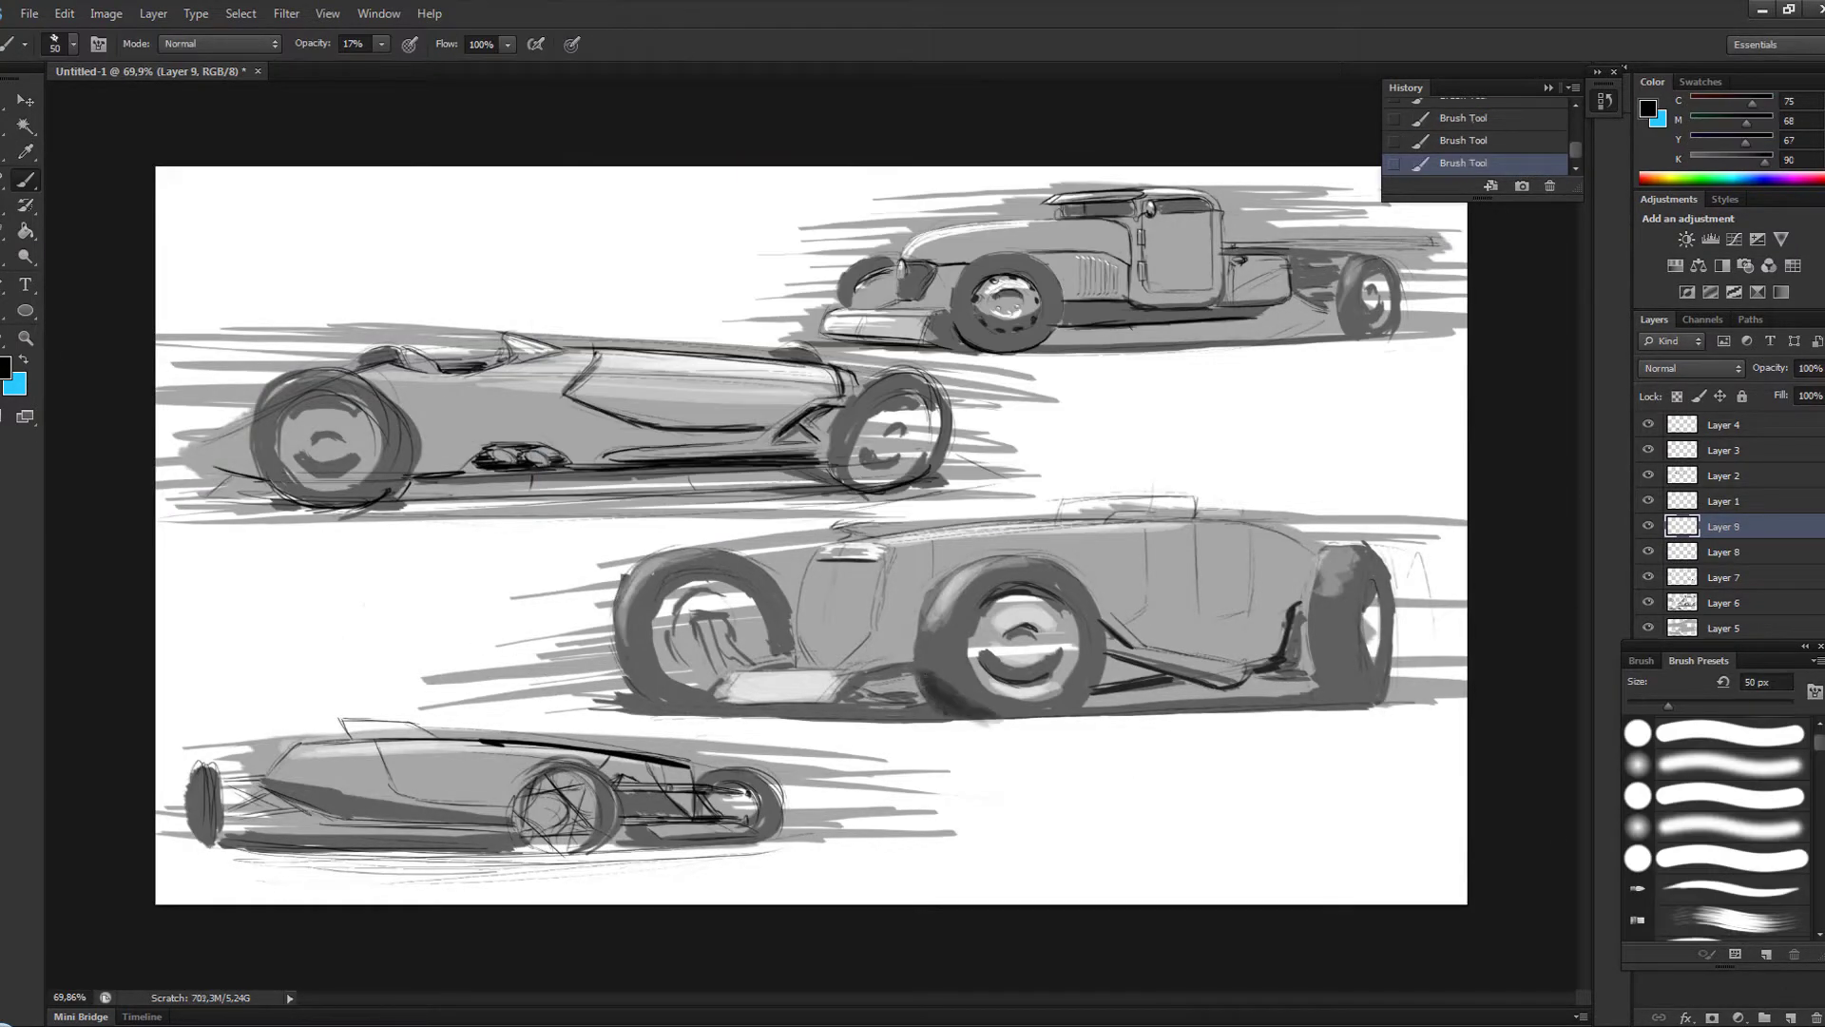
{"action": "left_click", "coordinate": [74, 44]}
{"action": "key", "text": "bracketright"}
{"action": "key", "text": "bracketright"}
{"action": "key", "text": "bracketright"}
{"action": "left_click_drag", "start_coordinate": [270, 480], "coordinate": [194, 442]}
- Shade the racer, truck and middle roadster's body, wheel and underside with dark strokes
{"action": "left_click_drag", "start_coordinate": [1046, 656], "coordinate": [1293, 584]}
{"action": "left_click_drag", "start_coordinate": [1227, 256], "coordinate": [1379, 333]}
{"action": "left_click_drag", "start_coordinate": [1027, 328], "coordinate": [941, 276]}
{"action": "left_click_drag", "start_coordinate": [1151, 655], "coordinate": [1274, 623]}
{"action": "left_click_drag", "start_coordinate": [894, 570], "coordinate": [1312, 570]}
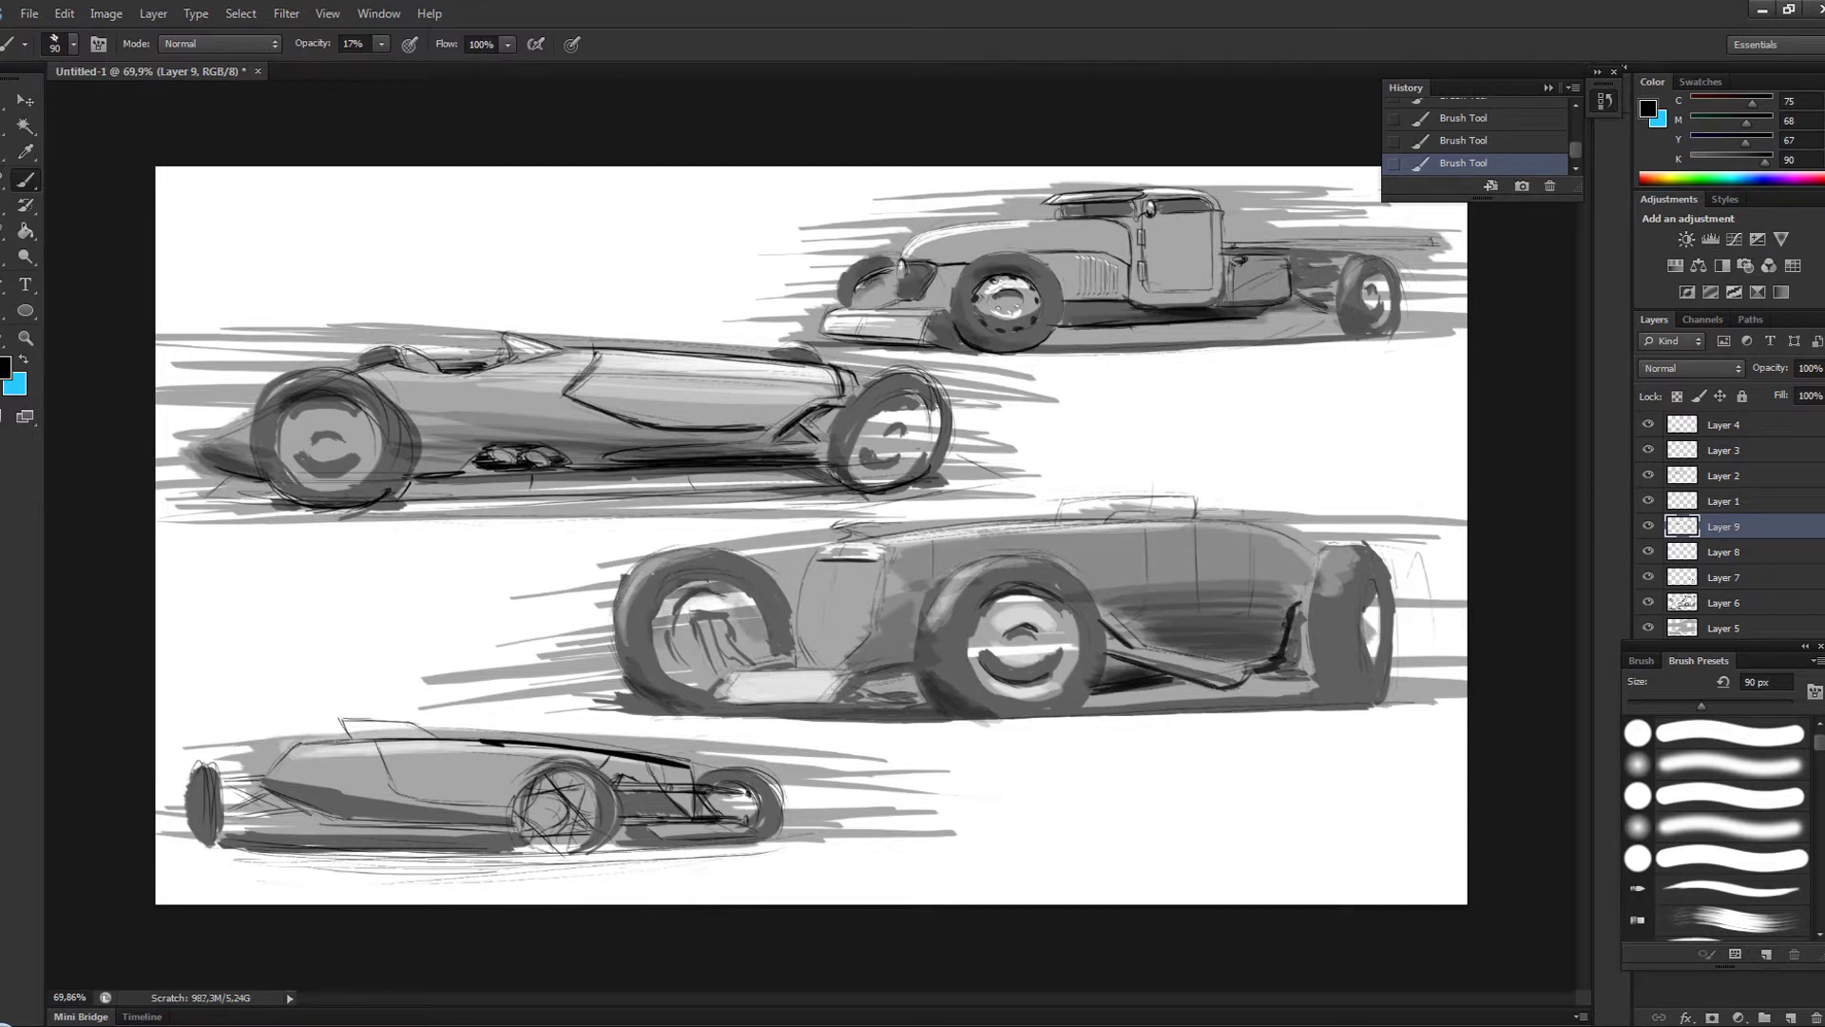
{"action": "left_click_drag", "start_coordinate": [655, 646], "coordinate": [765, 580]}
{"action": "left_click_drag", "start_coordinate": [589, 703], "coordinate": [1008, 704]}
{"action": "left_click_drag", "start_coordinate": [789, 722], "coordinate": [1369, 627]}
- Deepen dark shading on the bottom car, middle roadster, racer and truck's front wheel
{"action": "left_click_drag", "start_coordinate": [784, 856], "coordinate": [219, 841]}
{"action": "left_click_drag", "start_coordinate": [604, 694], "coordinate": [765, 580]}
{"action": "left_click_drag", "start_coordinate": [979, 627], "coordinate": [1074, 585]}
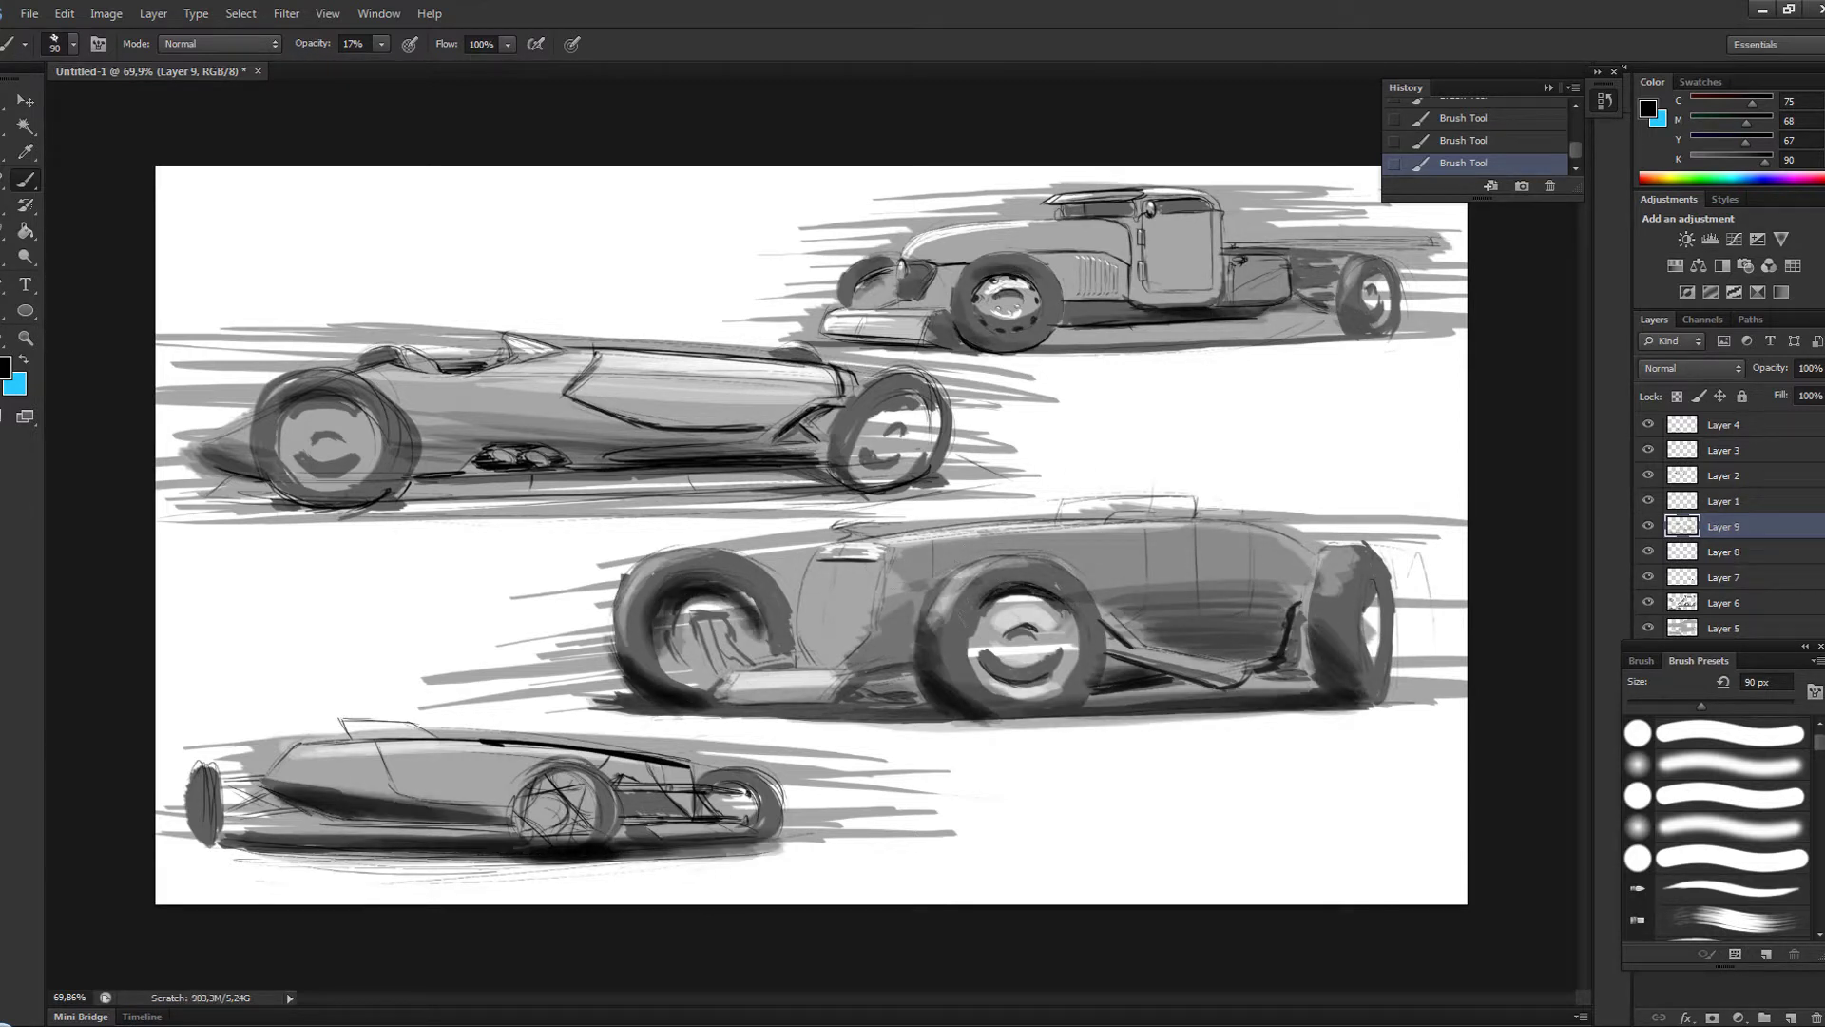
{"action": "left_click_drag", "start_coordinate": [846, 666], "coordinate": [1245, 617]}
{"action": "left_click_drag", "start_coordinate": [399, 466], "coordinate": [813, 418]}
{"action": "left_click_drag", "start_coordinate": [1069, 618], "coordinate": [1292, 561]}
{"action": "left_click_drag", "start_coordinate": [889, 262], "coordinate": [841, 304]}
- On the layer below, lay faint low-opacity white light over all four cars, then eyedrop a mid-grey
{"action": "key", "text": "alt+bracketleft"}
{"action": "key", "text": "0"}
{"action": "key", "text": "9"}
{"action": "left_click_drag", "start_coordinate": [323, 765], "coordinate": [552, 761]}
{"action": "left_click_drag", "start_coordinate": [732, 580], "coordinate": [1317, 537]}
{"action": "left_click_drag", "start_coordinate": [252, 437], "coordinate": [913, 371]}
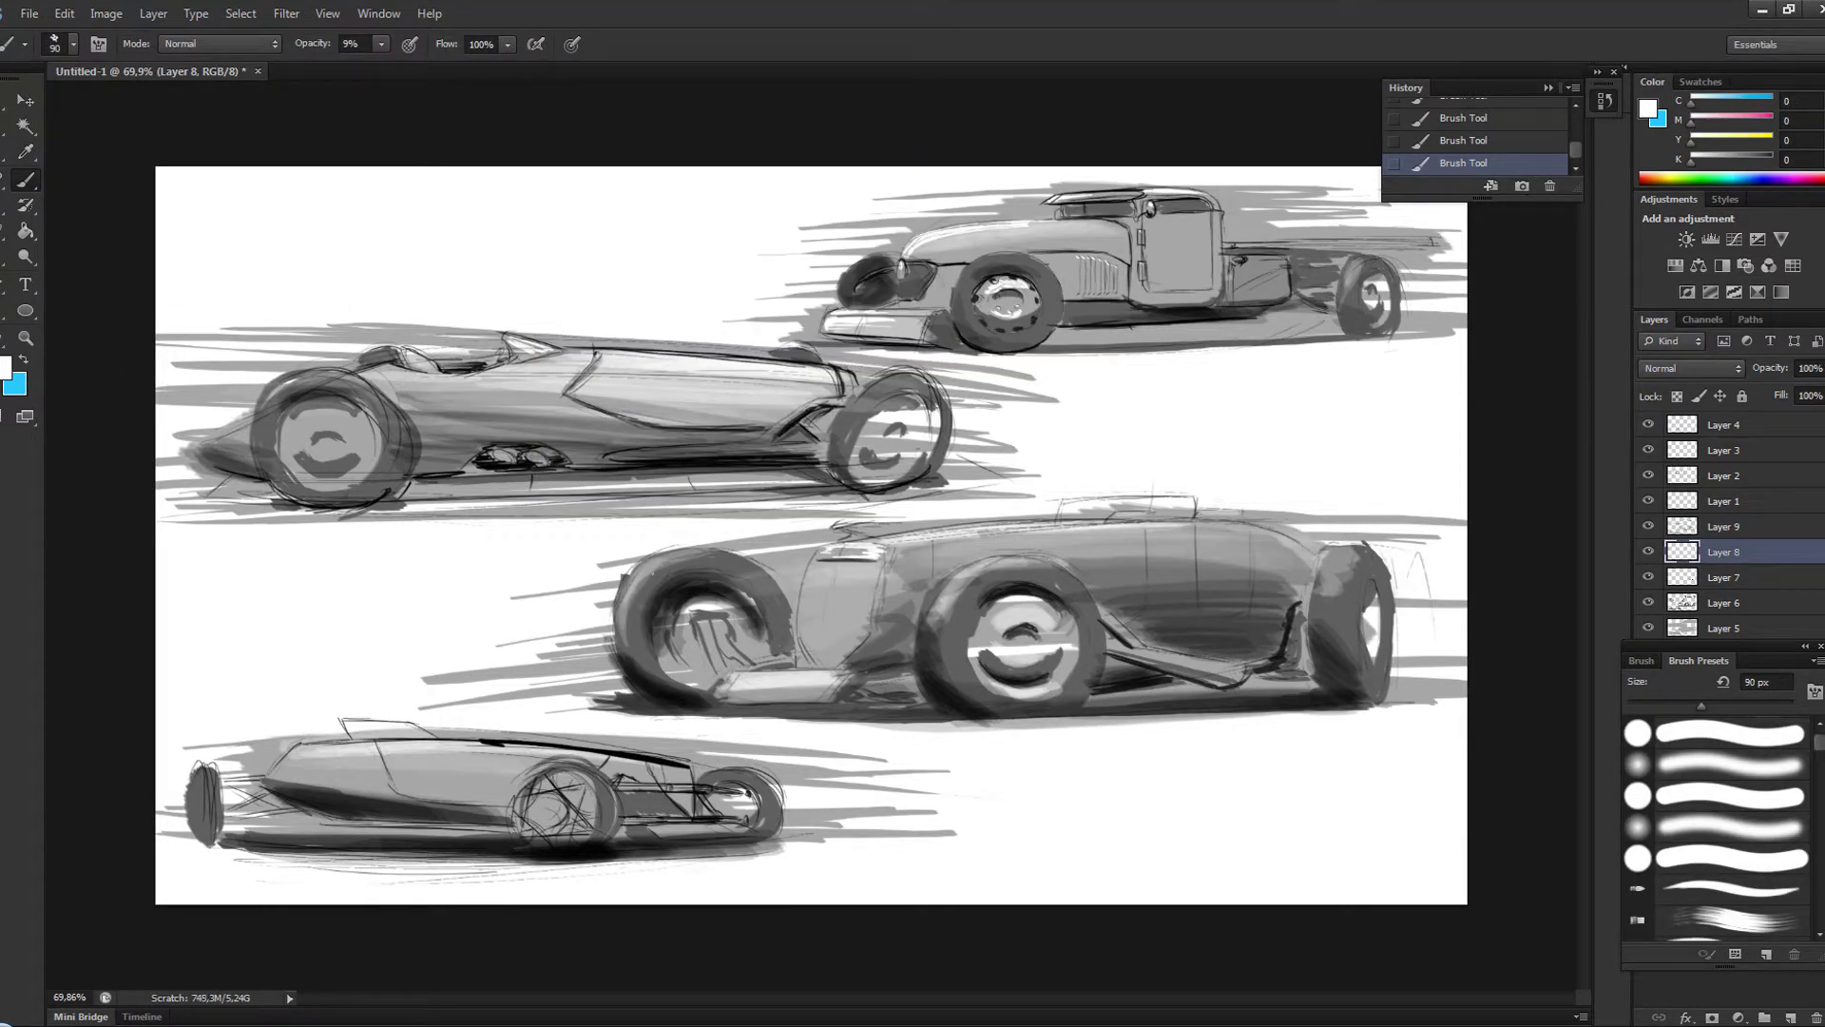
{"action": "left_click_drag", "start_coordinate": [917, 247], "coordinate": [1207, 228]}
{"action": "left_click_drag", "start_coordinate": [799, 285], "coordinate": [894, 252]}
{"action": "left_click_drag", "start_coordinate": [594, 608], "coordinate": [989, 575]}
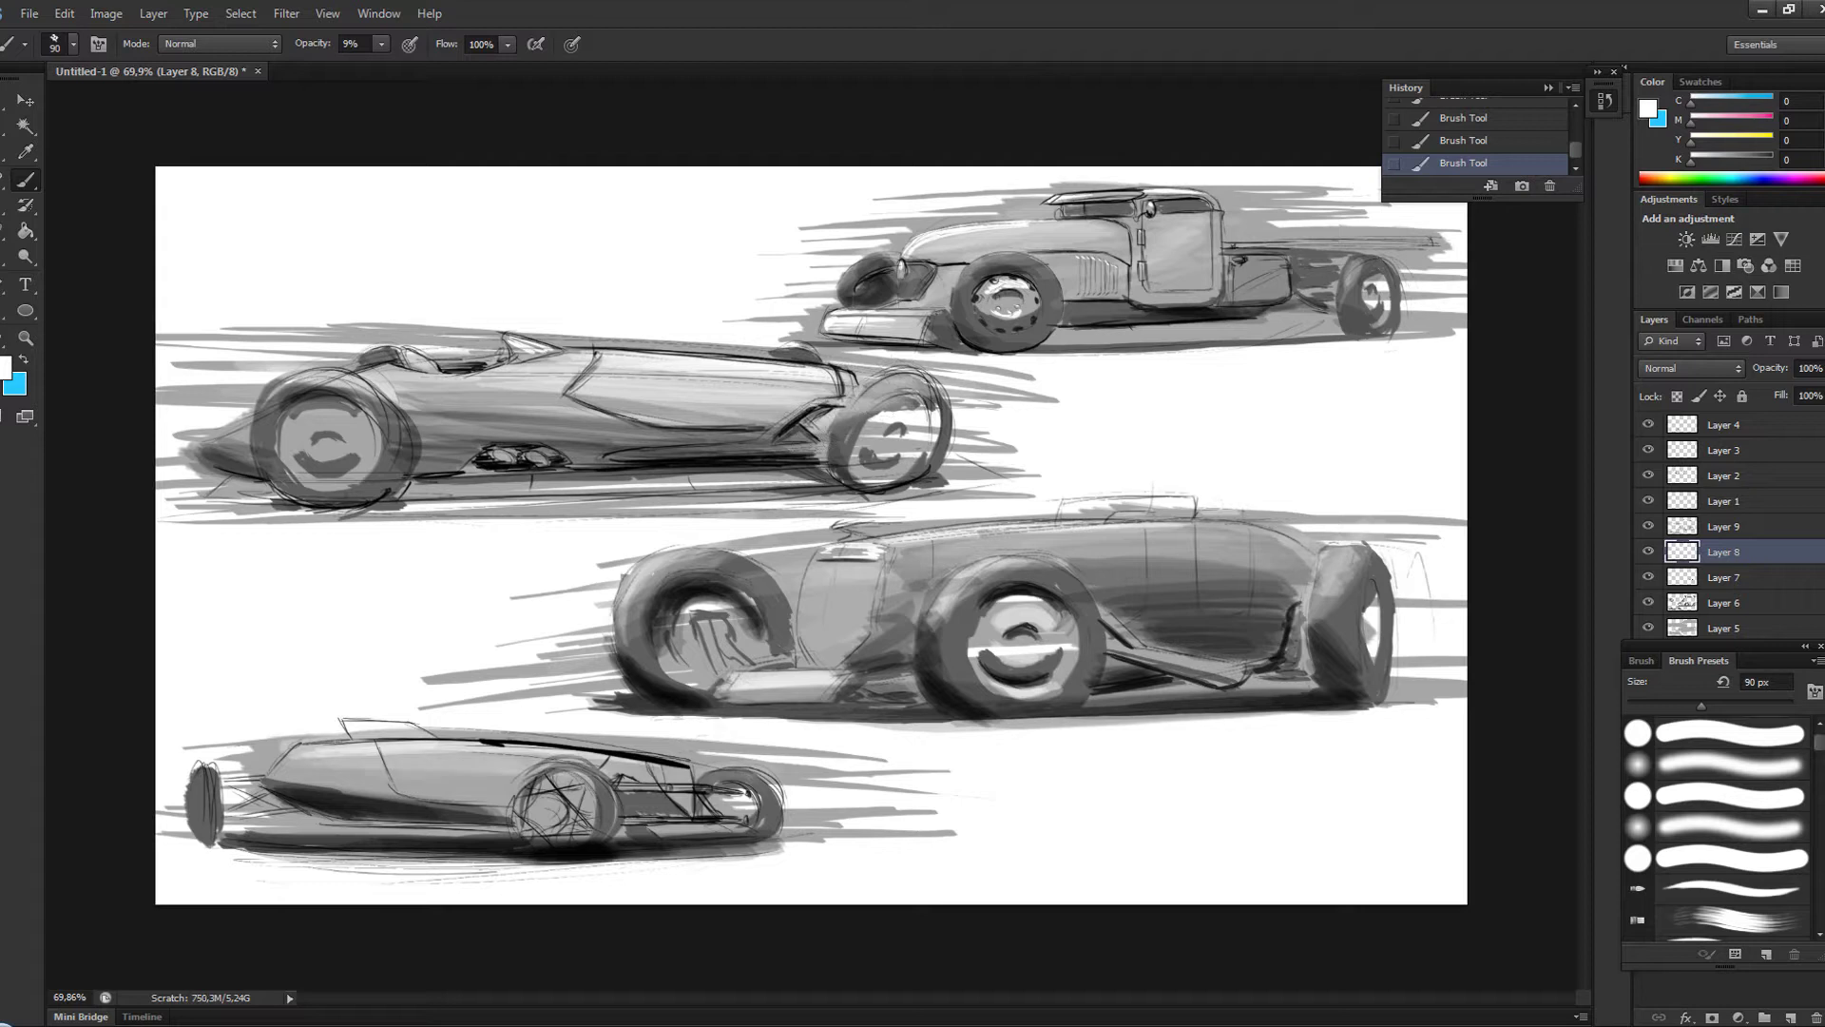
{"action": "key", "text": "alt+bracketleft"}
{"action": "key", "text": "alt+bracketleft"}
{"action": "left_click", "coordinate": [1217, 323], "text": "alt"}
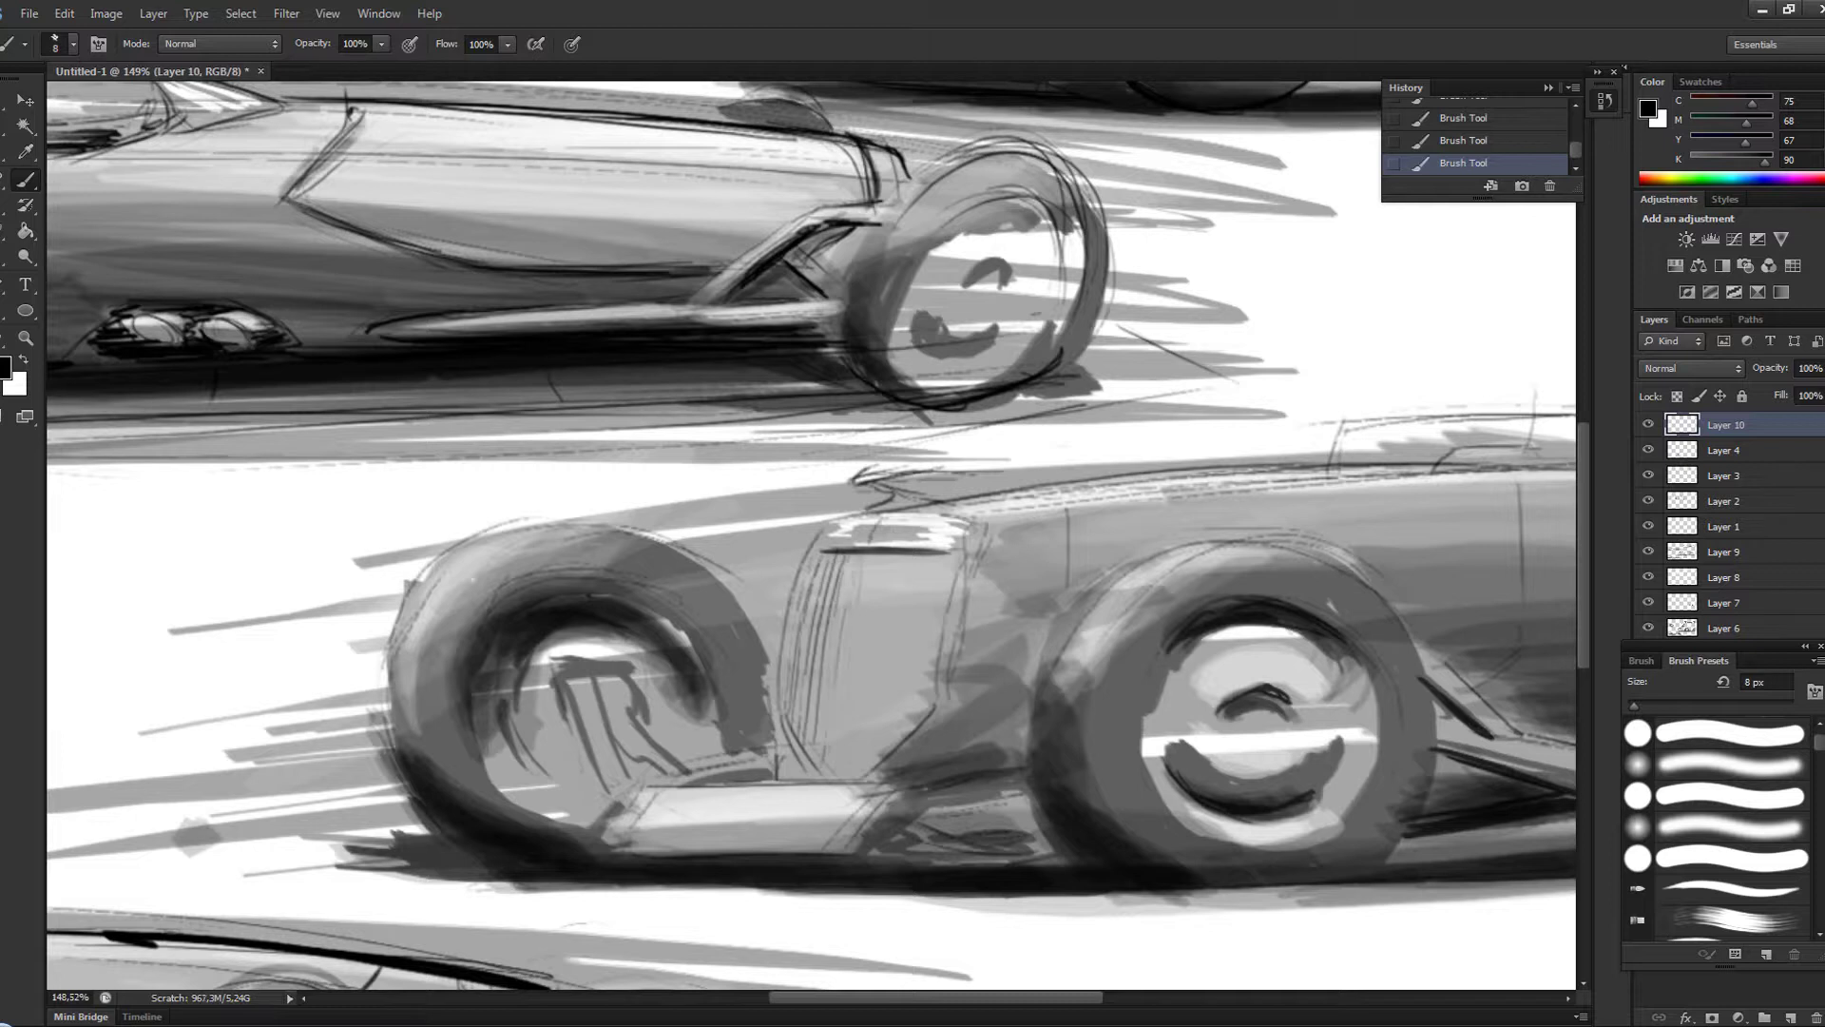
- Draw vertical grille slats on the middle roadster's radiator
{"action": "mouse_move", "coordinate": [893, 565]}
{"action": "left_mouse_down"}
{"action": "mouse_move", "coordinate": [879, 755]}
{"action": "mouse_move", "coordinate": [851, 770]}
{"action": "mouse_move", "coordinate": [846, 689]}
{"action": "left_mouse_up"}
{"action": "key", "text": "x"}
{"action": "left_click_drag", "start_coordinate": [817, 556], "coordinate": [808, 665]}
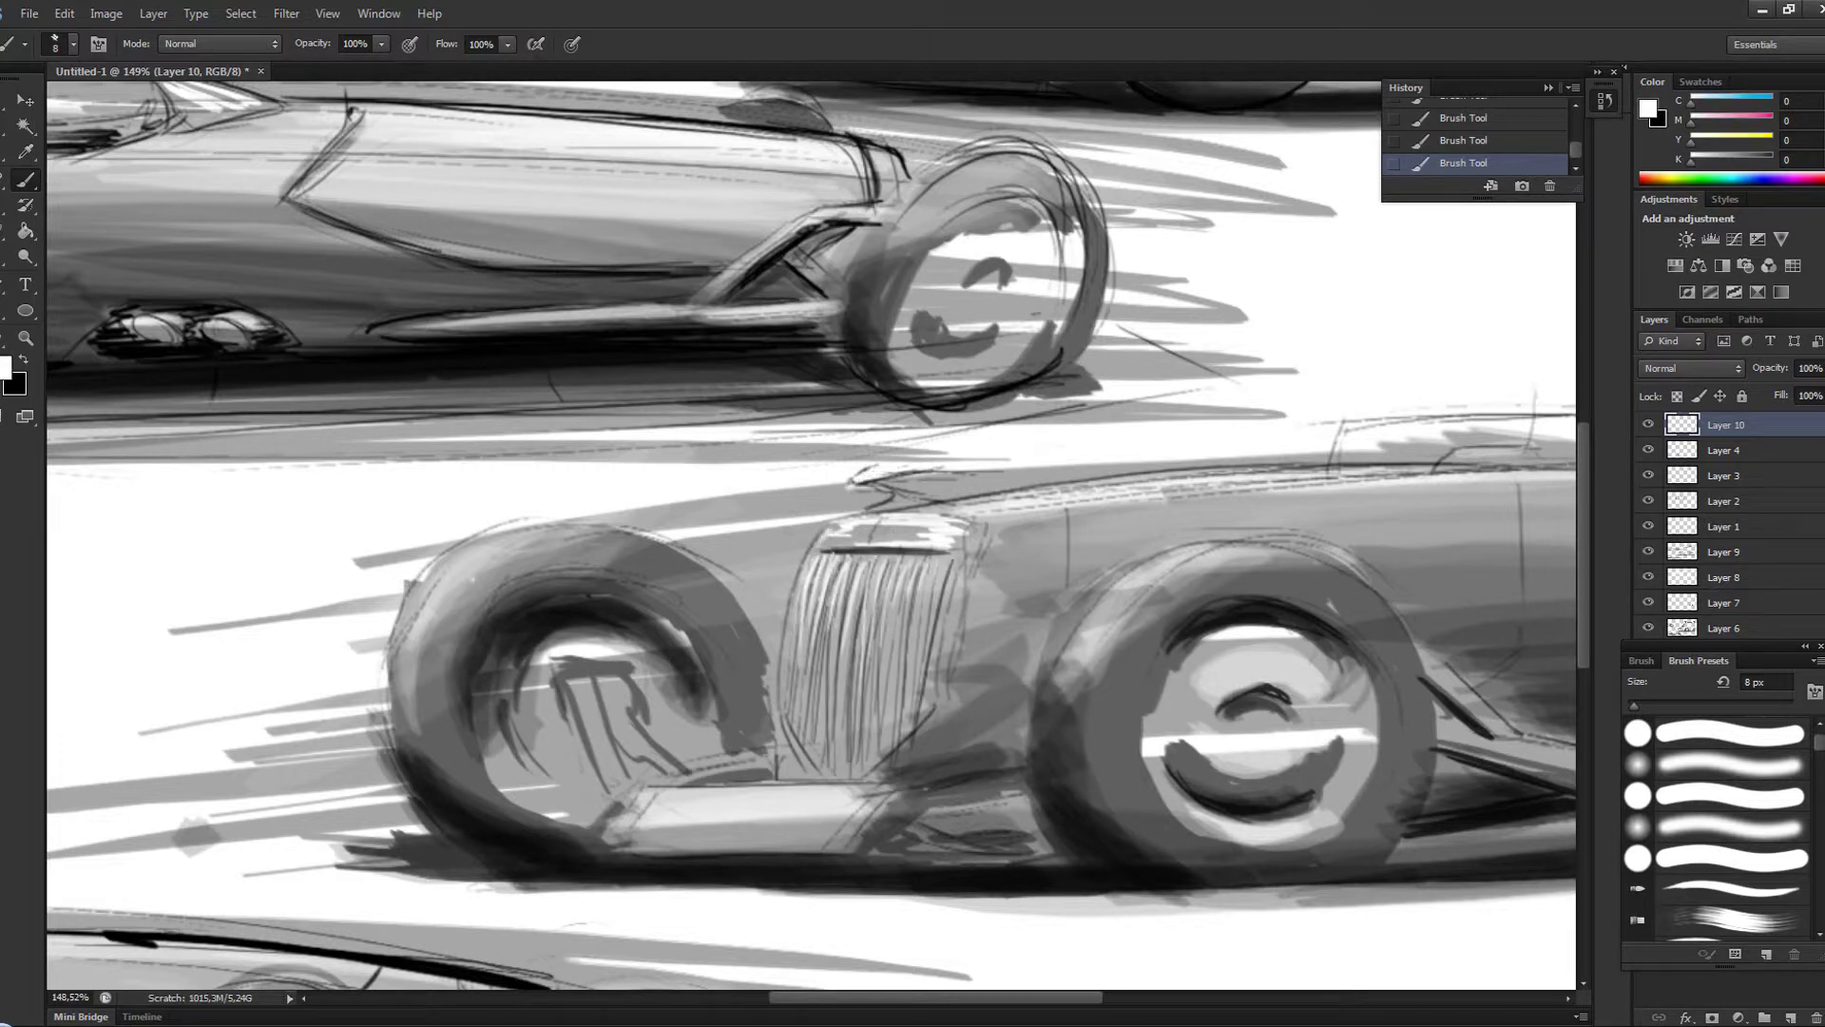
{"action": "key", "text": "ctrl+0"}
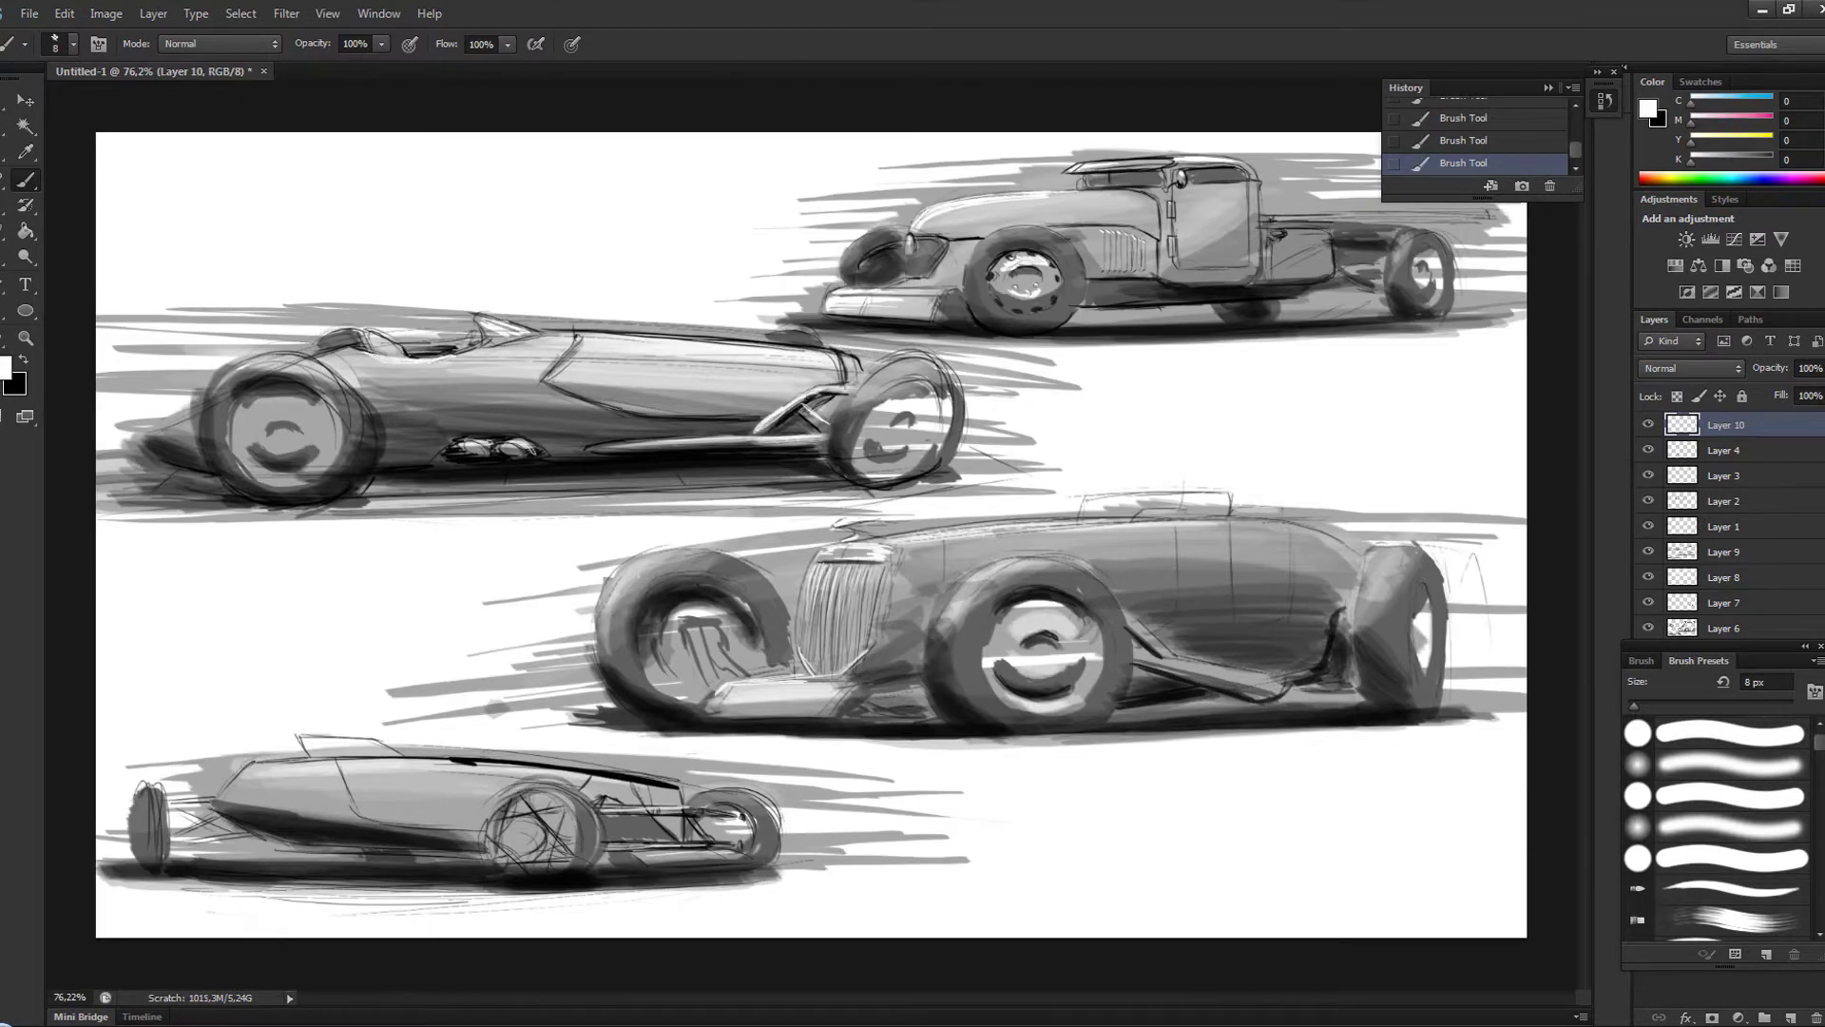
{"action": "key", "text": "x"}
- Add a front-wheel hub detail, a dark windscreen frame and a thin door line
{"action": "scroll", "coordinate": [1043, 652], "scroll_direction": "up", "scroll_amount": 5, "text": "alt"}
{"action": "left_click_drag", "start_coordinate": [1040, 689], "coordinate": [1060, 708]}
{"action": "scroll", "coordinate": [1043, 652], "scroll_direction": "down", "scroll_amount": 5, "text": "alt"}
{"action": "key", "text": "x"}
{"action": "key", "text": "x"}
{"action": "left_click_drag", "start_coordinate": [1081, 518], "coordinate": [1233, 518]}
{"action": "left_click_drag", "start_coordinate": [1178, 521], "coordinate": [1179, 613]}
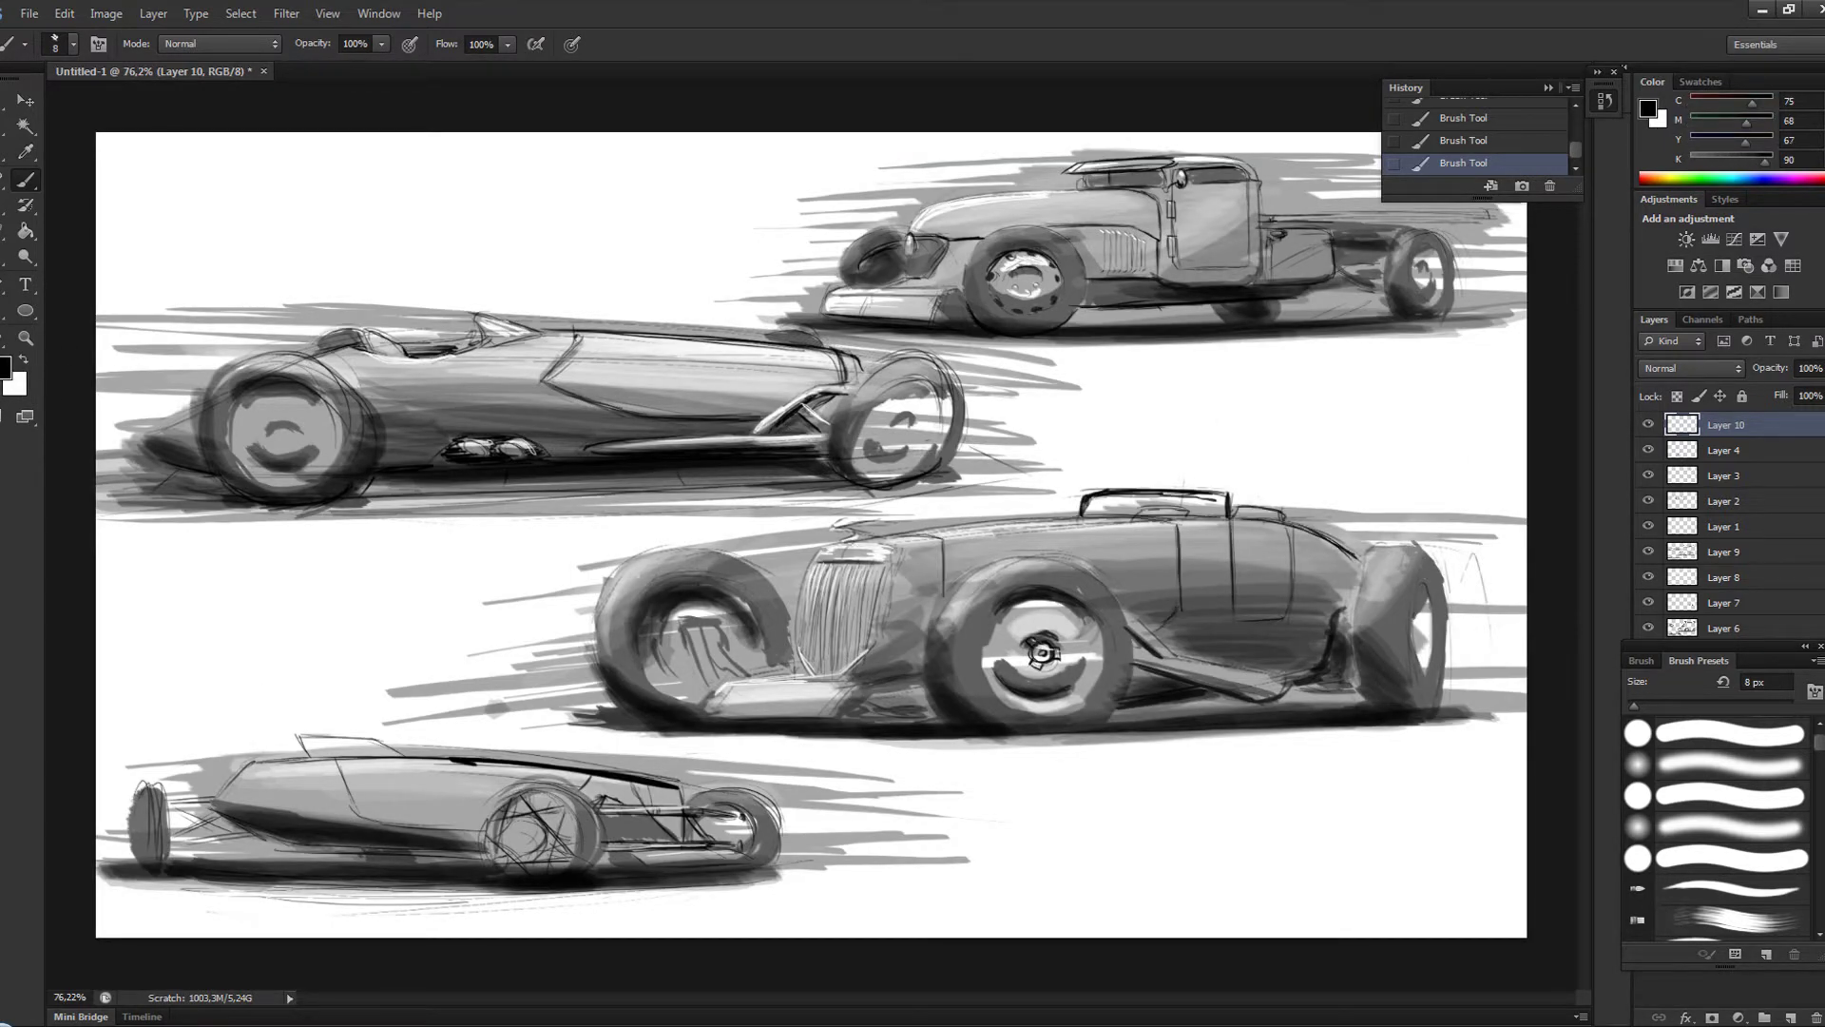
{"action": "scroll", "coordinate": [1135, 219], "scroll_direction": "up", "scroll_amount": 5, "text": "alt"}
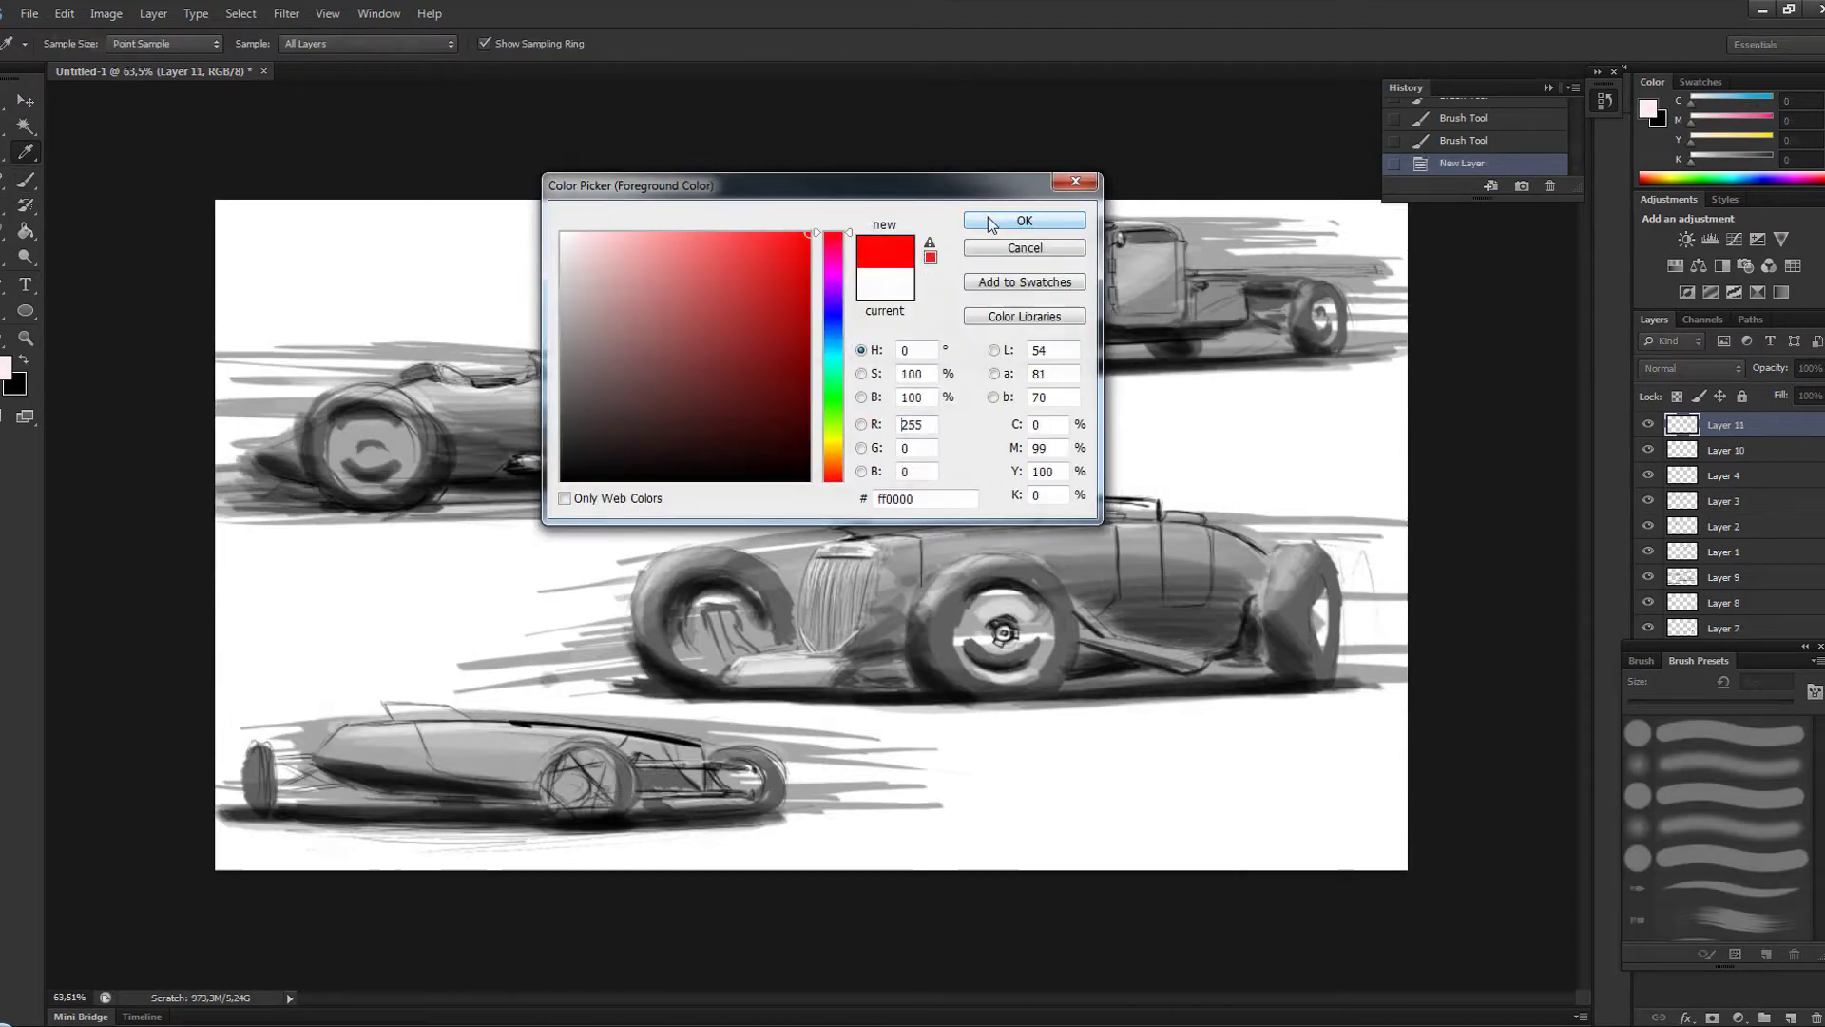
- On a new Multiply layer, paint the racer red with soft red streaks around it
{"action": "left_click", "coordinate": [988, 223]}
{"action": "key", "text": "b"}
{"action": "key", "text": "shift+alt+m"}
{"action": "mouse_move", "coordinate": [618, 419]}
{"action": "left_mouse_down"}
{"action": "mouse_move", "coordinate": [789, 427]}
{"action": "mouse_move", "coordinate": [409, 399]}
{"action": "mouse_move", "coordinate": [627, 456]}
{"action": "left_mouse_up"}
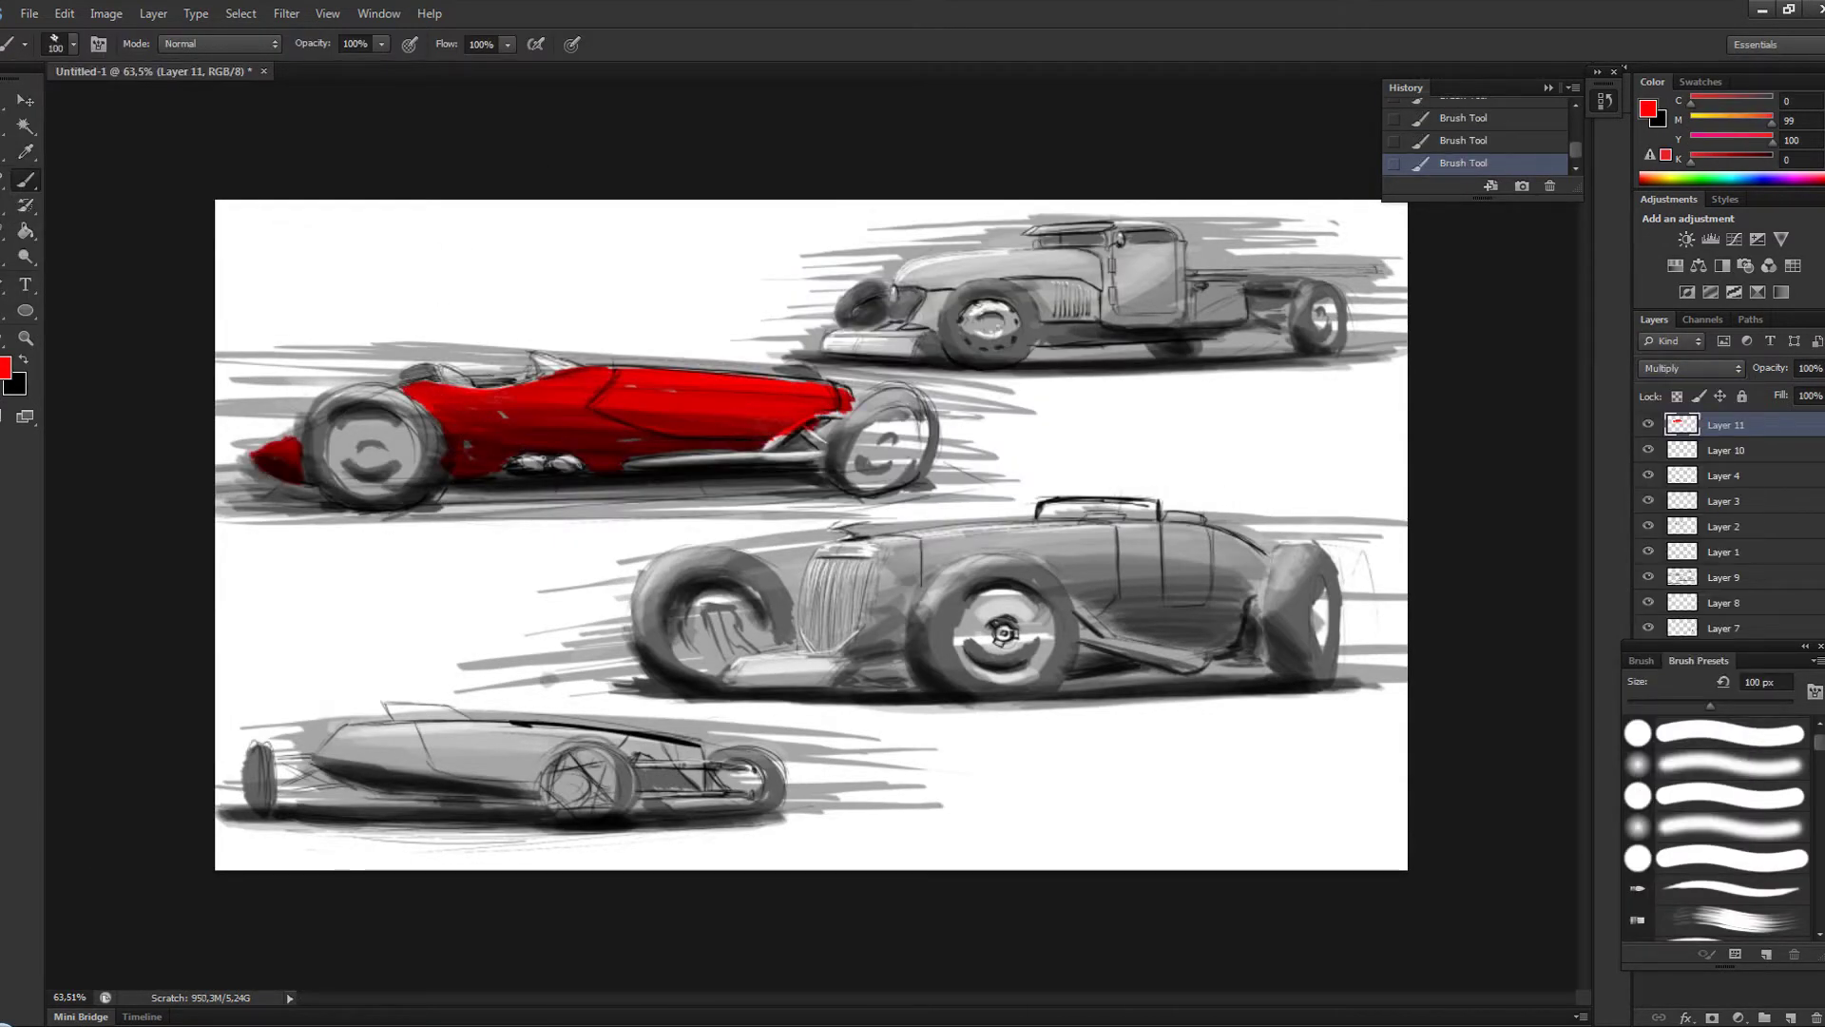
{"action": "left_click_drag", "start_coordinate": [789, 432], "coordinate": [813, 429]}
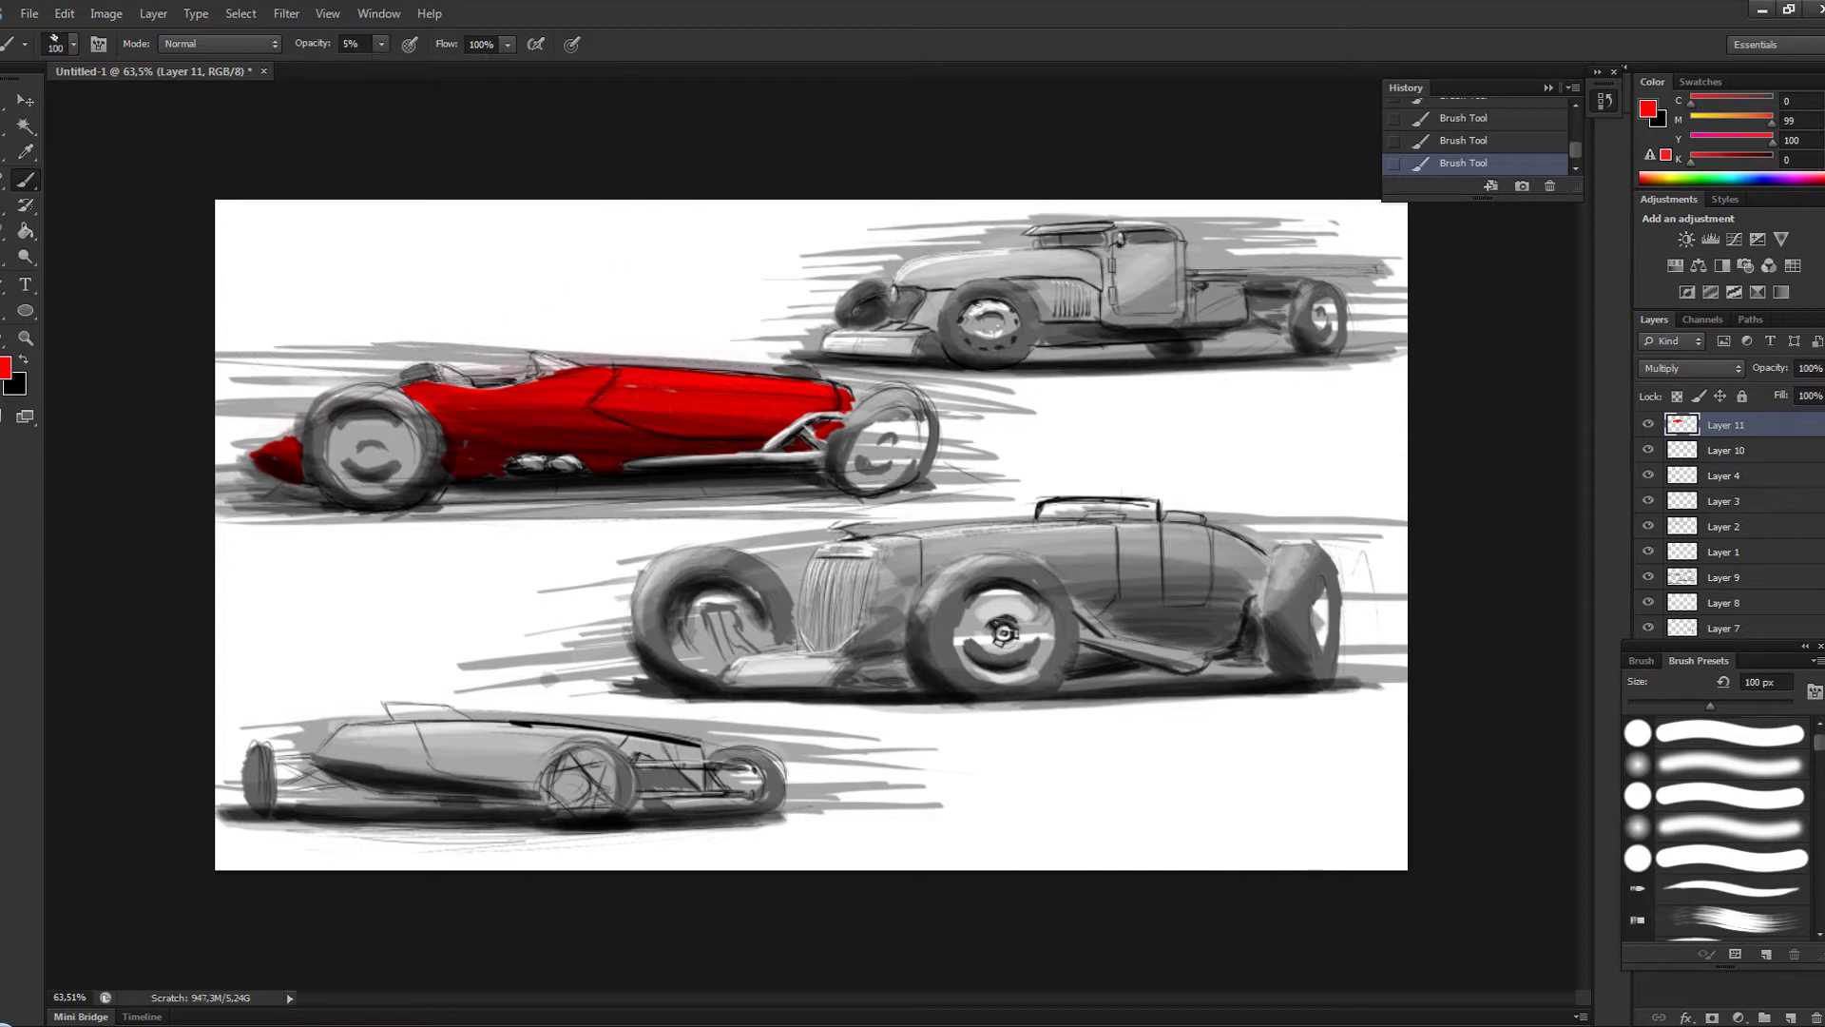
{"action": "left_click_drag", "start_coordinate": [379, 502], "coordinate": [881, 502]}
- Paint the bottom roadster green and add a faint green glow around it
{"action": "left_click", "coordinate": [4, 366]}
{"action": "left_click", "coordinate": [828, 314]}
{"action": "left_click", "coordinate": [1034, 224]}
{"action": "key", "text": "0"}
{"action": "mouse_move", "coordinate": [314, 755]}
{"action": "left_mouse_down"}
{"action": "mouse_move", "coordinate": [541, 751]}
{"action": "mouse_move", "coordinate": [518, 769]}
{"action": "left_mouse_up"}
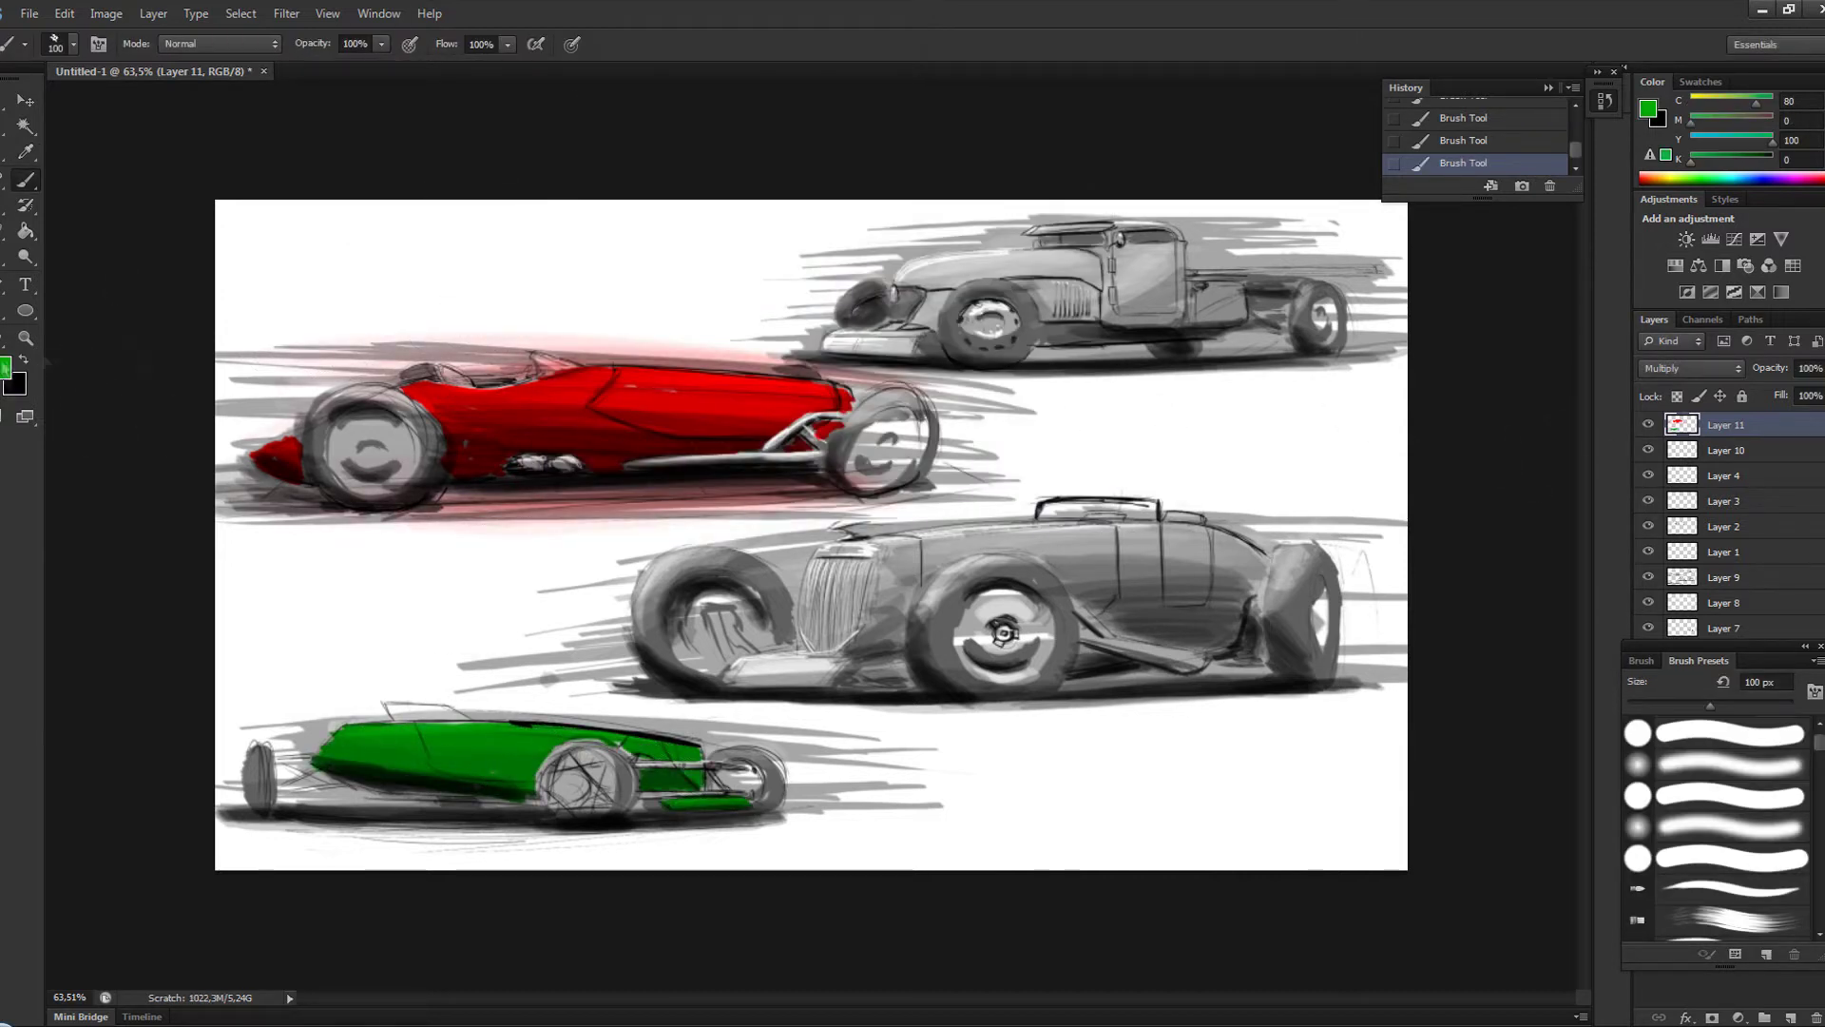
{"action": "key", "text": "0"}
{"action": "key", "text": "4"}
{"action": "left_click_drag", "start_coordinate": [345, 723], "coordinate": [715, 732]}
{"action": "left_click_drag", "start_coordinate": [268, 789], "coordinate": [889, 799]}
{"action": "left_click_drag", "start_coordinate": [513, 709], "coordinate": [701, 713]}
- Add a faint light-blue glow around the large roadster
{"action": "left_click", "coordinate": [5, 365]}
{"action": "left_click", "coordinate": [1034, 224]}
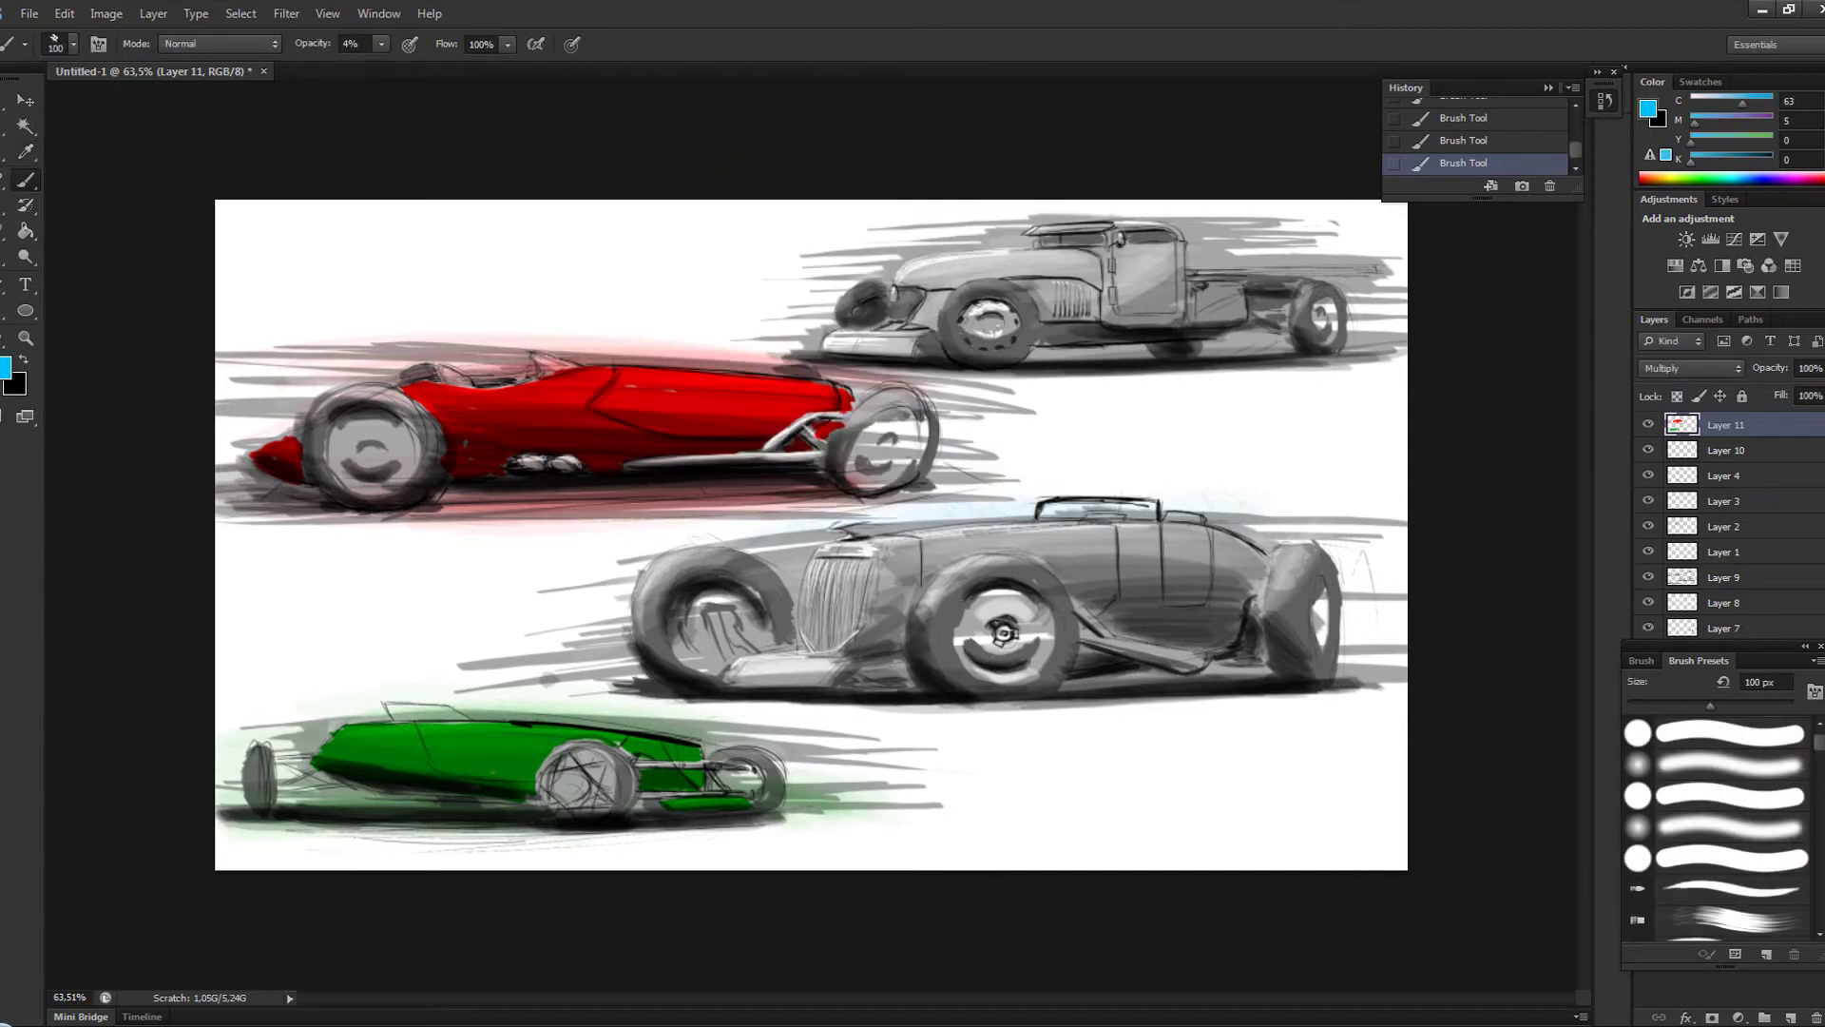
{"action": "left_click_drag", "start_coordinate": [541, 533], "coordinate": [1297, 532]}
{"action": "left_click_drag", "start_coordinate": [733, 708], "coordinate": [1400, 708]}
{"action": "key", "text": "0"}
- Paint the large roadster's stripes, door, rear, front body and grille area blue
{"action": "mouse_move", "coordinate": [867, 537]}
{"action": "left_mouse_down"}
{"action": "mouse_move", "coordinate": [1198, 527]}
{"action": "mouse_move", "coordinate": [817, 703]}
{"action": "mouse_move", "coordinate": [1236, 628]}
{"action": "mouse_move", "coordinate": [1388, 694]}
{"action": "mouse_move", "coordinate": [1483, 532]}
{"action": "left_mouse_up"}
{"action": "scroll", "coordinate": [912, 571], "scroll_direction": "up", "scroll_amount": 2}
{"action": "left_click_drag", "start_coordinate": [1160, 570], "coordinate": [1445, 608]}
{"action": "left_click_drag", "start_coordinate": [1046, 547], "coordinate": [846, 508]}
{"action": "left_click_drag", "start_coordinate": [1074, 499], "coordinate": [912, 608]}
{"action": "mouse_move", "coordinate": [988, 551]}
{"action": "left_mouse_down"}
{"action": "mouse_move", "coordinate": [855, 694]}
{"action": "mouse_move", "coordinate": [874, 713]}
{"action": "left_mouse_up"}
{"action": "scroll", "coordinate": [903, 665], "scroll_direction": "down", "scroll_amount": 2}
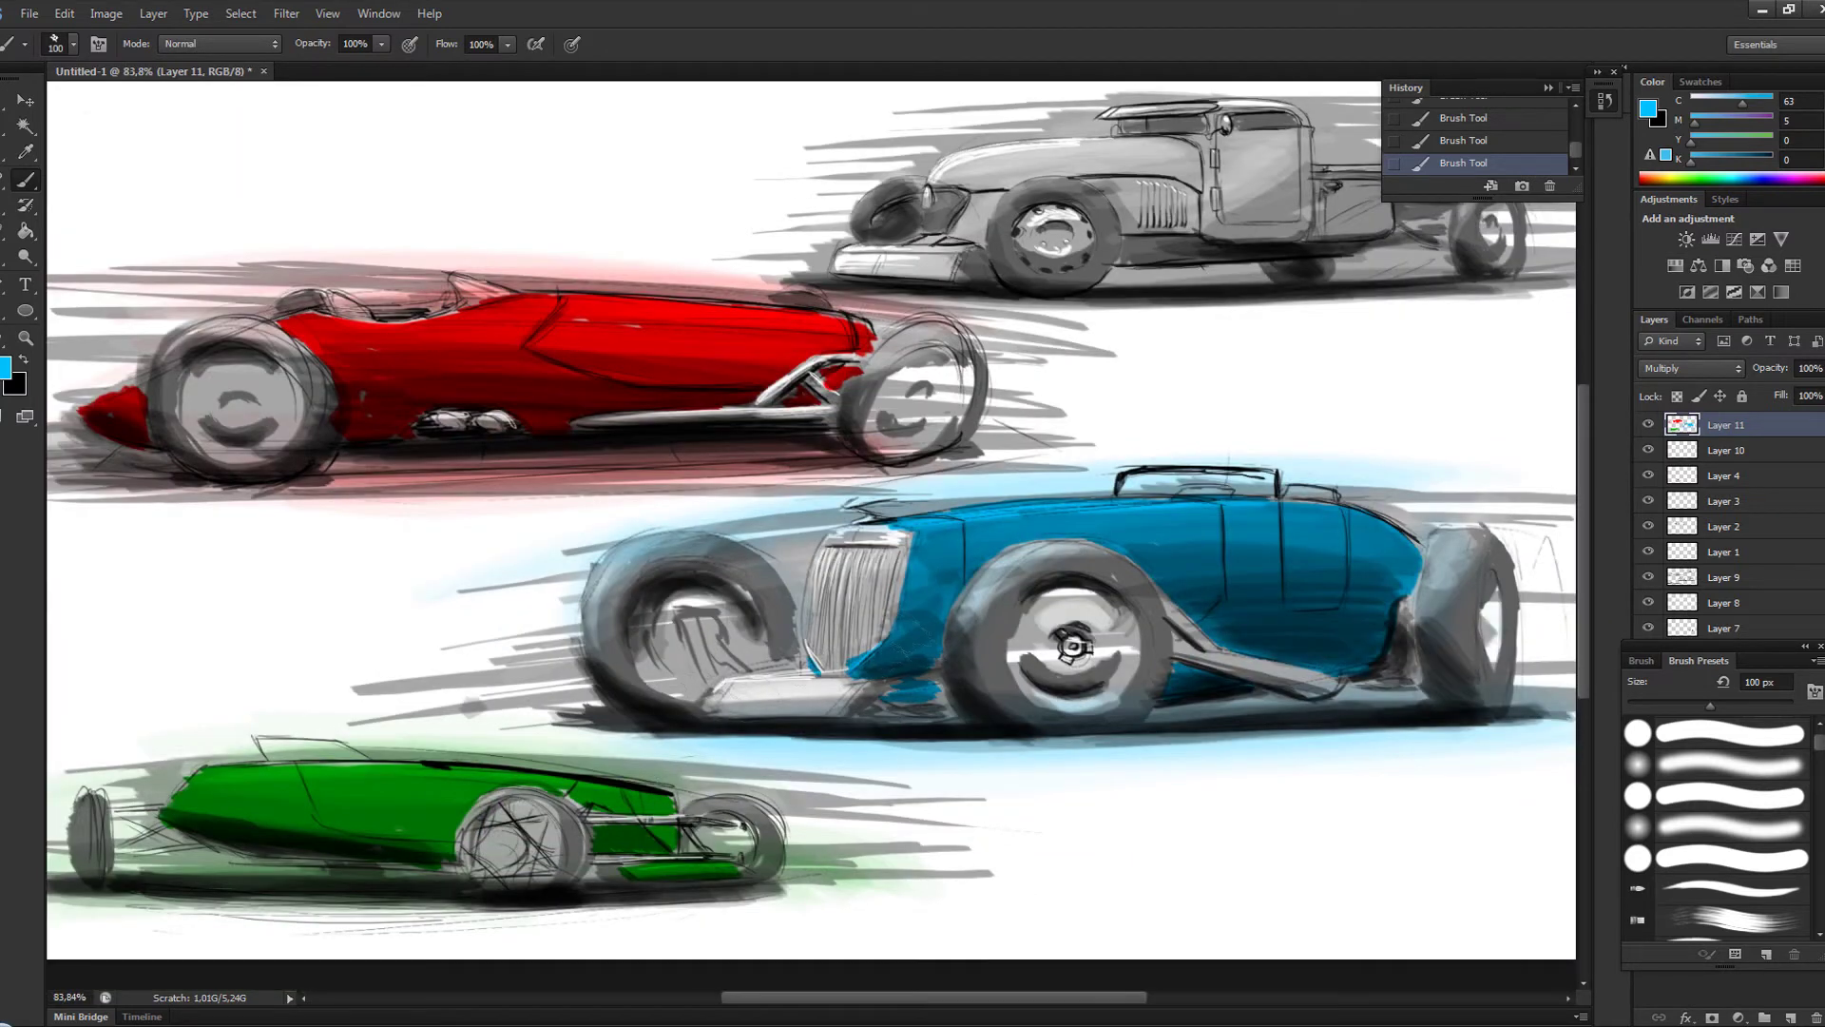
{"action": "scroll", "coordinate": [1071, 646], "scroll_direction": "down", "scroll_amount": 2}
{"action": "scroll", "coordinate": [837, 292], "scroll_direction": "up", "scroll_amount": 4}
- Paint the truck orange across body, roof, cab, hood, door and bed rail
{"action": "key", "text": "i"}
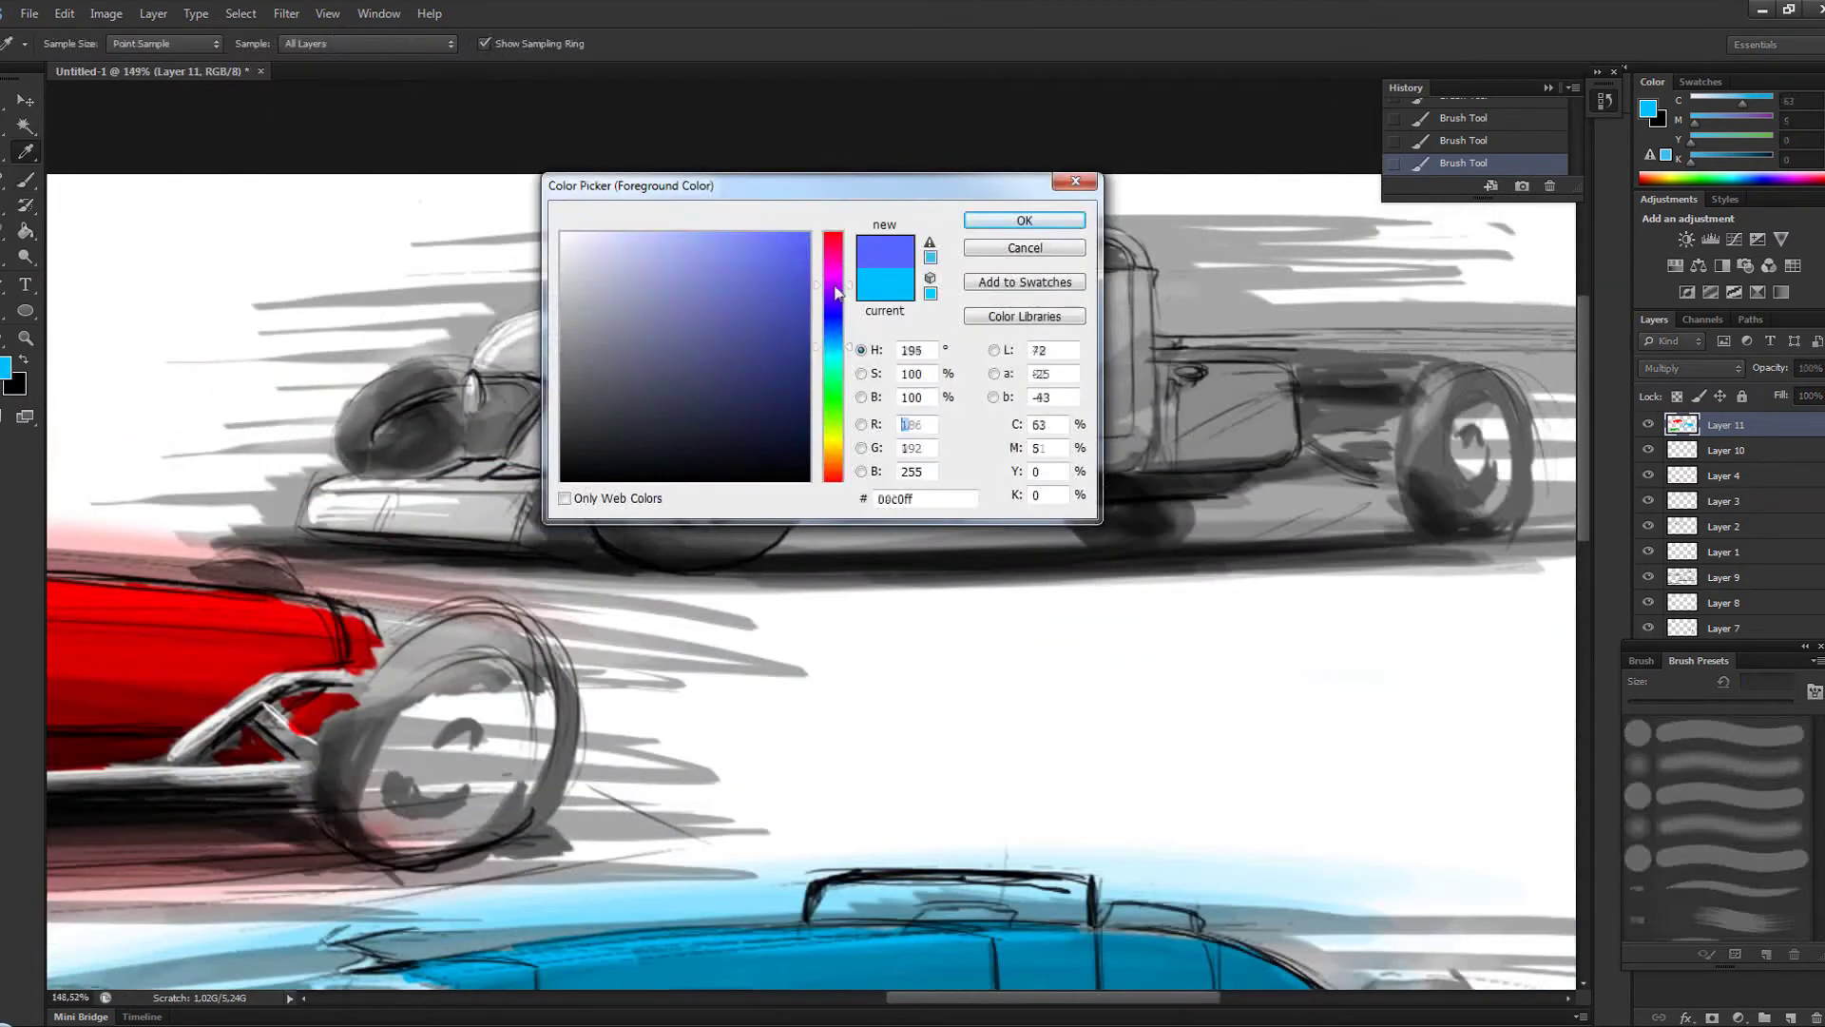
{"action": "left_click_drag", "start_coordinate": [722, 324], "coordinate": [1131, 285]}
{"action": "left_click_drag", "start_coordinate": [989, 238], "coordinate": [1150, 276]}
{"action": "mouse_move", "coordinate": [770, 304]}
{"action": "left_mouse_down"}
{"action": "mouse_move", "coordinate": [970, 294]}
{"action": "mouse_move", "coordinate": [475, 366]}
{"action": "mouse_move", "coordinate": [513, 381]}
{"action": "mouse_move", "coordinate": [547, 475]}
{"action": "left_mouse_up"}
{"action": "mouse_move", "coordinate": [314, 513]}
{"action": "left_mouse_down"}
{"action": "mouse_move", "coordinate": [551, 494]}
{"action": "mouse_move", "coordinate": [532, 518]}
{"action": "left_mouse_up"}
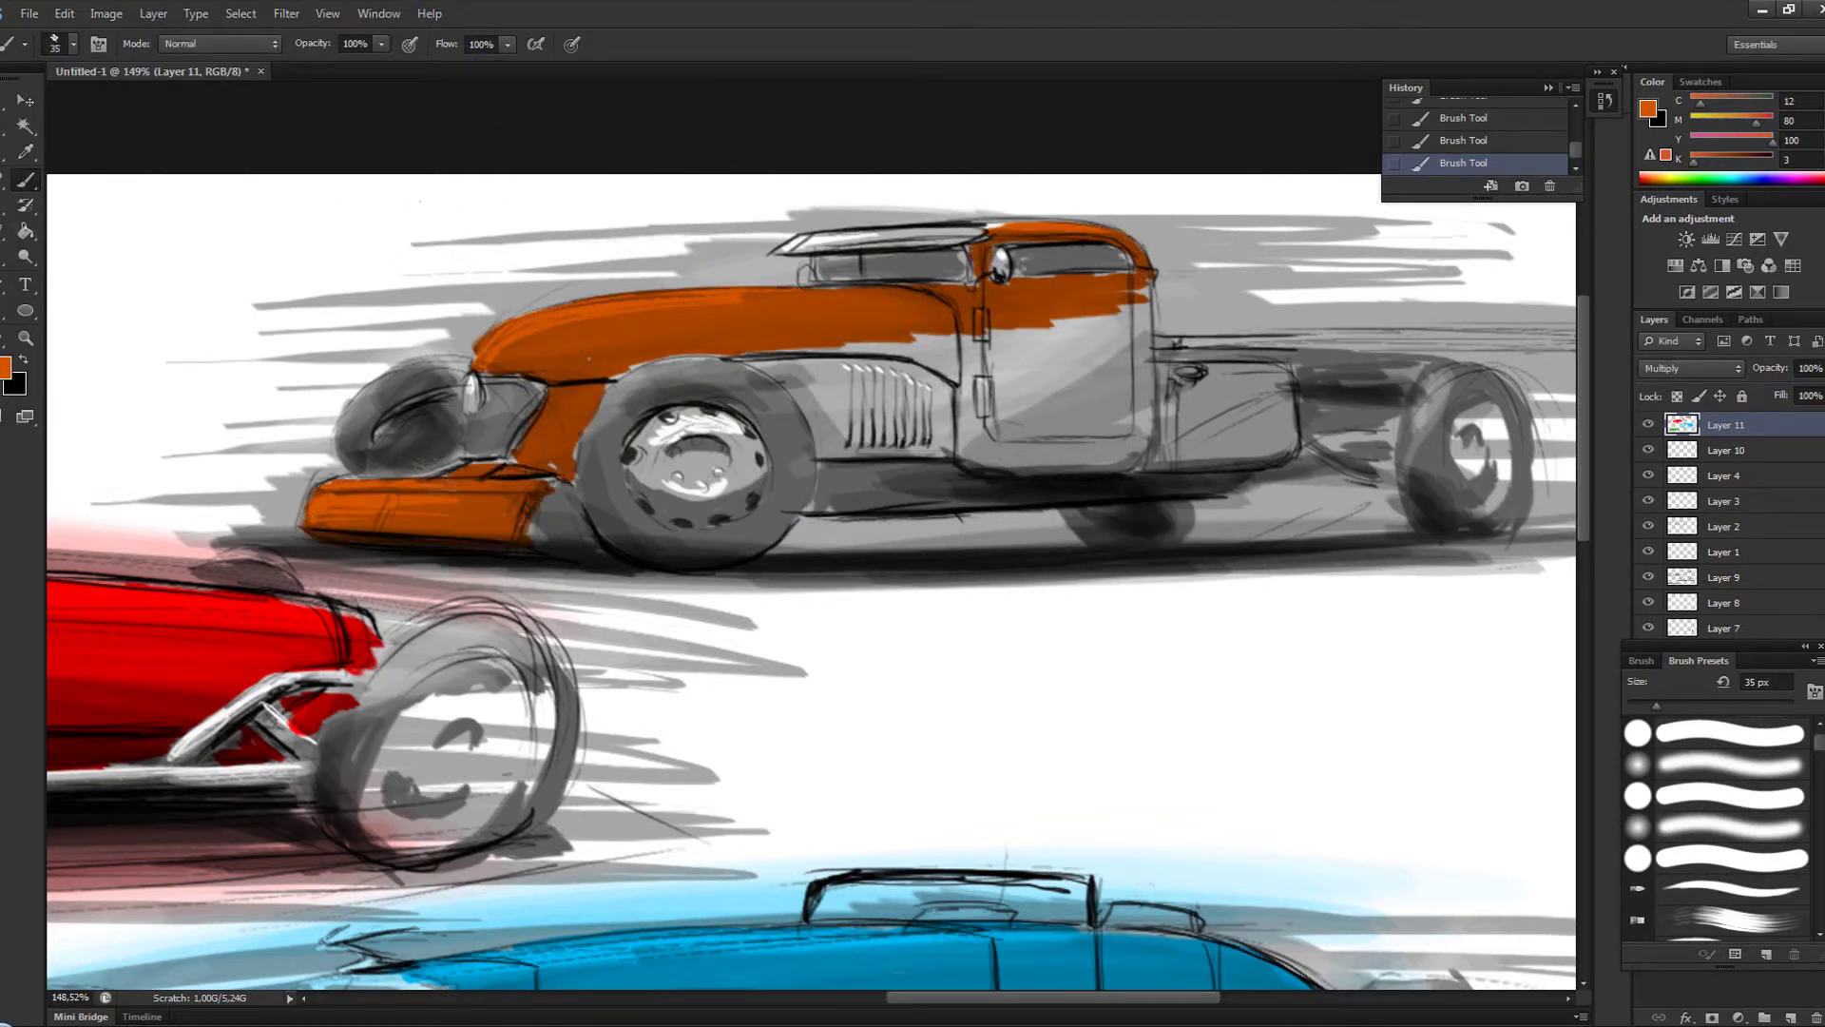
{"action": "left_click_drag", "start_coordinate": [761, 428], "coordinate": [1075, 380]}
{"action": "left_click_drag", "start_coordinate": [799, 456], "coordinate": [1159, 418]}
{"action": "left_click_drag", "start_coordinate": [1103, 295], "coordinate": [1150, 409]}
{"action": "left_click_drag", "start_coordinate": [1160, 342], "coordinate": [1569, 338]}
- Add tinted speed streaks trailing behind the truck
{"action": "scroll", "coordinate": [1179, 531], "scroll_direction": "down", "scroll_amount": 3}
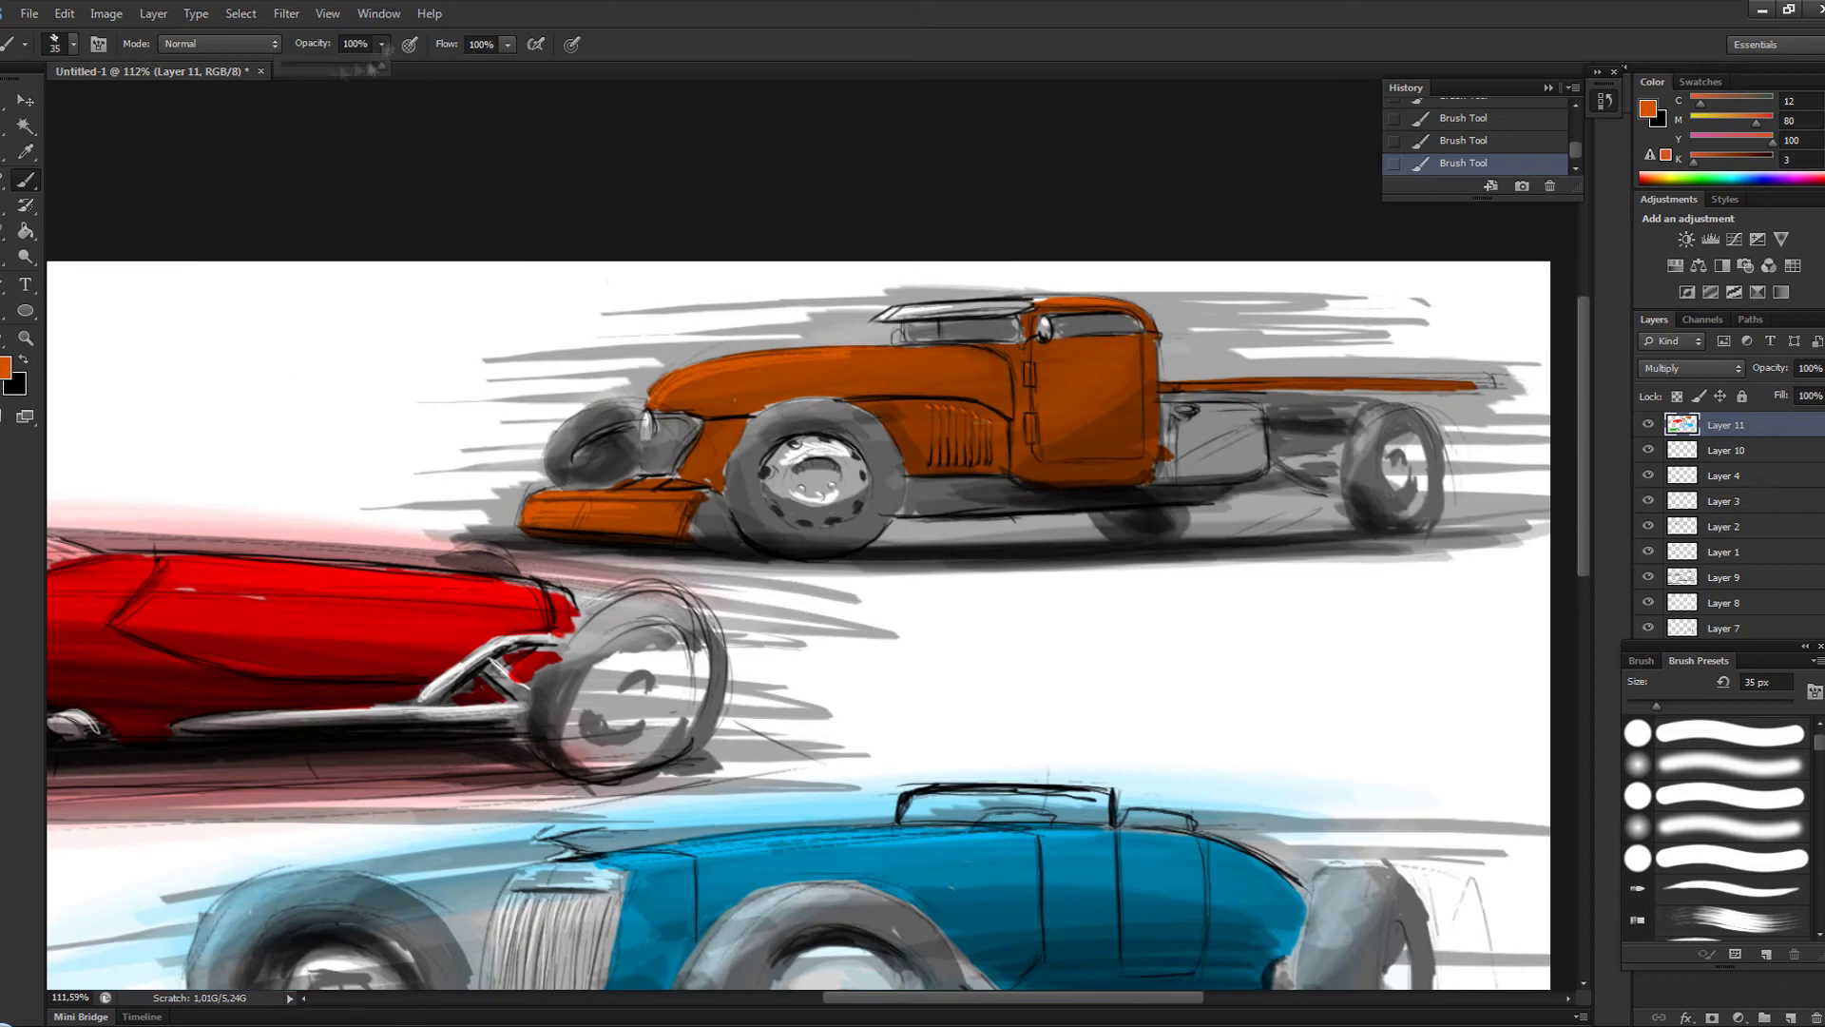
{"action": "left_click_drag", "start_coordinate": [513, 542], "coordinate": [1540, 532]}
{"action": "left_click_drag", "start_coordinate": [361, 380], "coordinate": [931, 323]}
{"action": "left_click_drag", "start_coordinate": [304, 323], "coordinate": [1445, 275]}
- Add a new highlight layer with white paint at full opacity, viewing the whole sheet
{"action": "key", "text": "ctrl+shift+alt+n"}
{"action": "key", "text": "1"}
{"action": "key", "text": "3"}
{"action": "scroll", "coordinate": [798, 609], "scroll_direction": "down", "scroll_amount": 4}
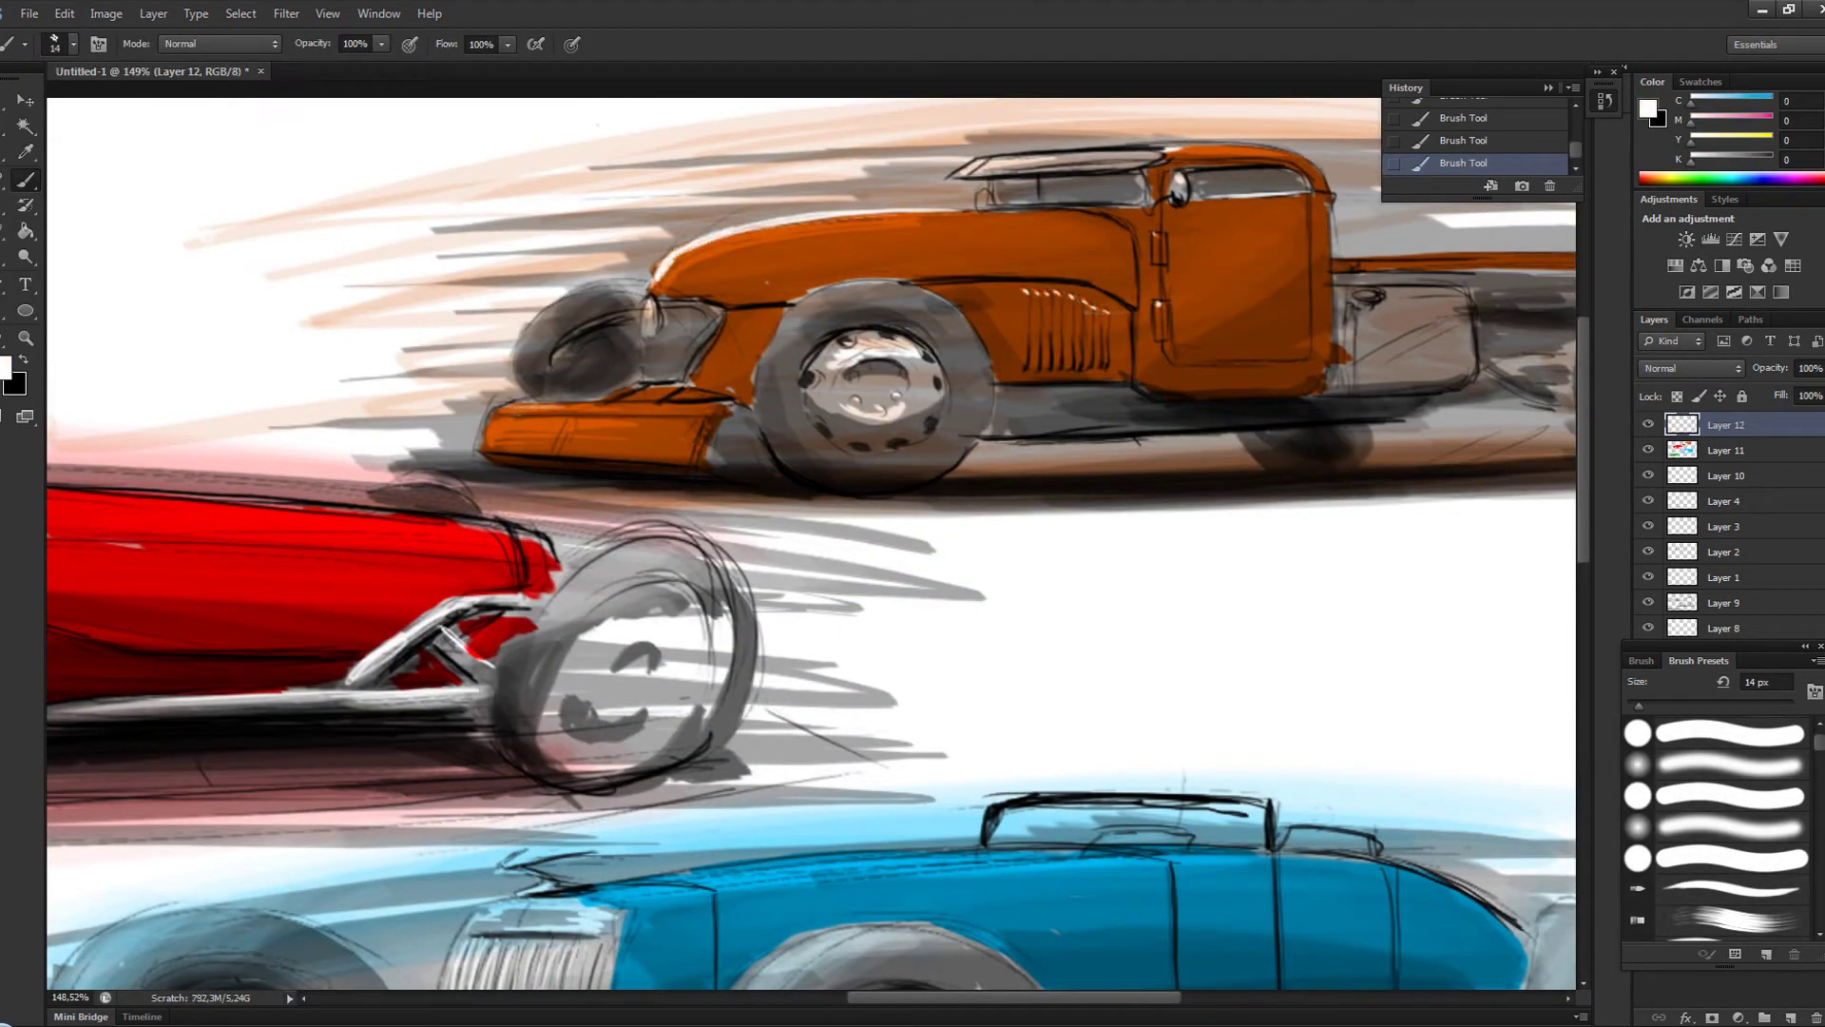
{"action": "key", "text": "ctrl+0"}
- Paint white highlight strokes along the blue car's cowl and the red and green cars' bodies
{"action": "left_click_drag", "start_coordinate": [832, 527], "coordinate": [871, 521]}
{"action": "left_click_drag", "start_coordinate": [622, 365], "coordinate": [835, 335]}
{"action": "left_click_drag", "start_coordinate": [471, 384], "coordinate": [824, 372]}
{"action": "left_click_drag", "start_coordinate": [630, 806], "coordinate": [685, 780]}
{"action": "left_click_drag", "start_coordinate": [282, 785], "coordinate": [639, 760]}
{"action": "scroll", "coordinate": [1043, 652], "scroll_direction": "up", "scroll_amount": 3}
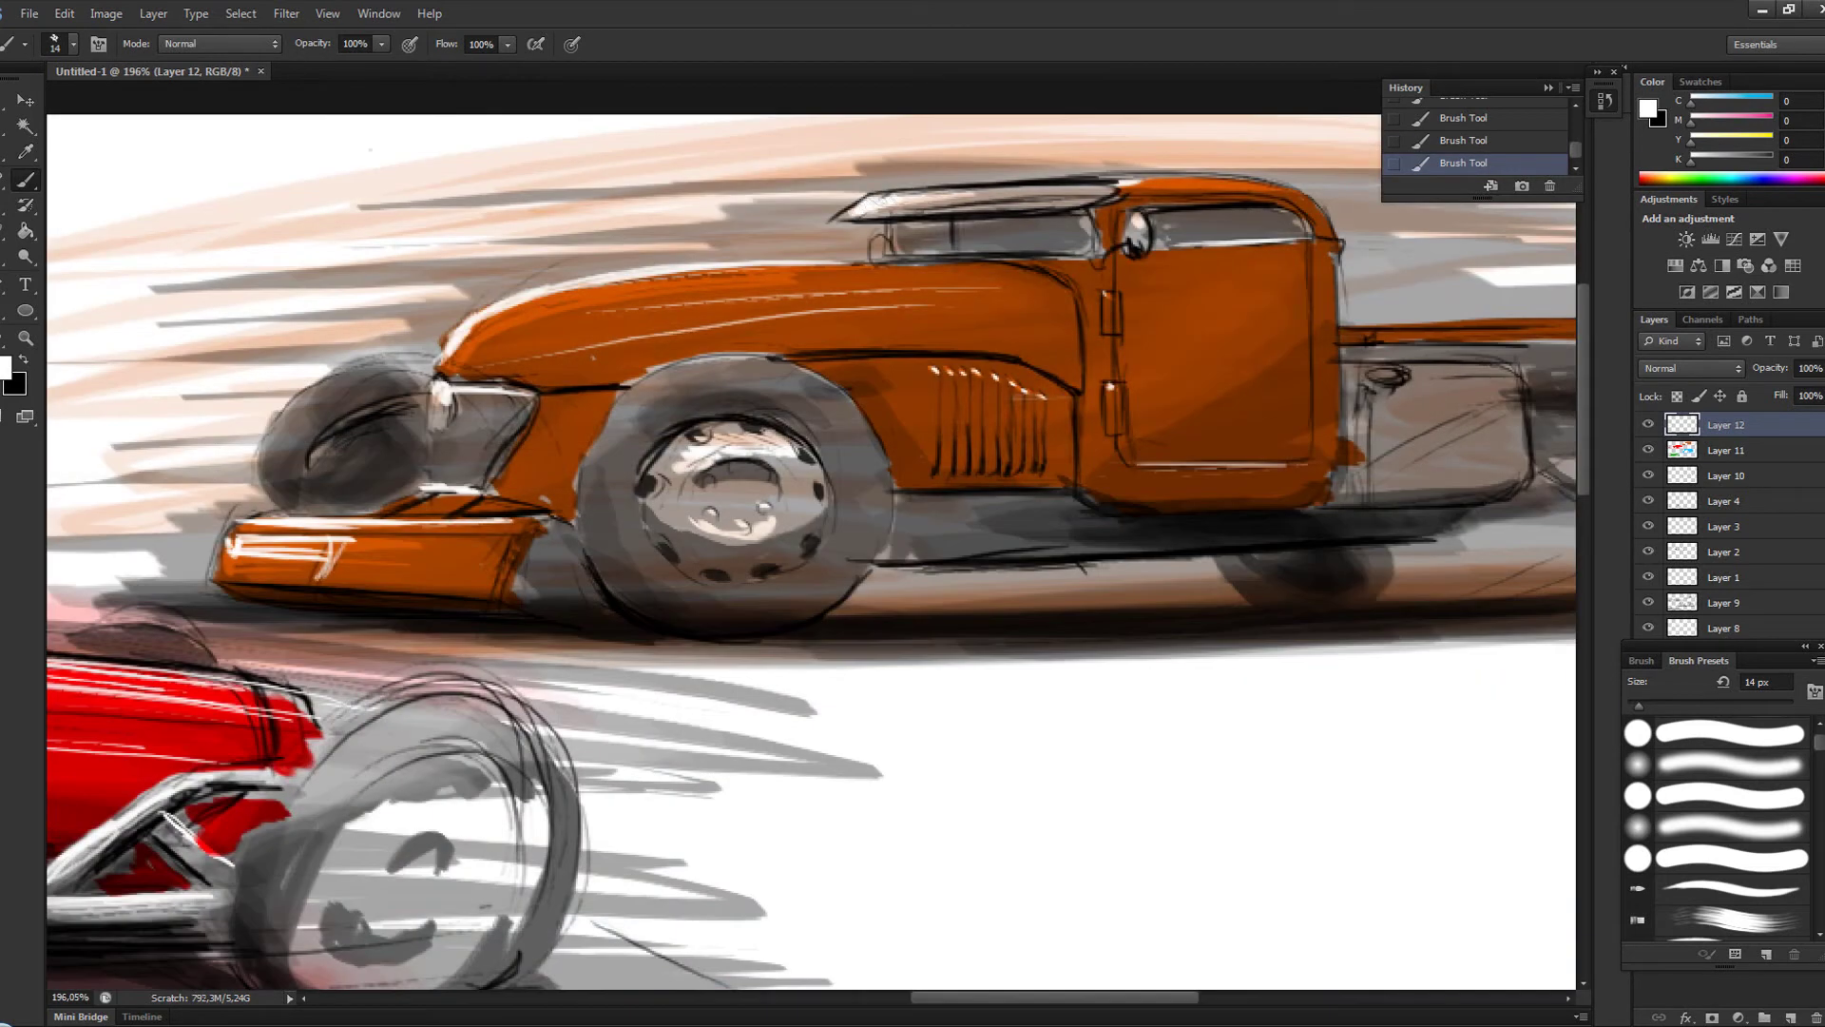
{"action": "scroll", "coordinate": [1041, 651], "scroll_direction": "down", "scroll_amount": 3}
{"action": "scroll", "coordinate": [1041, 652], "scroll_direction": "down", "scroll_amount": 1}
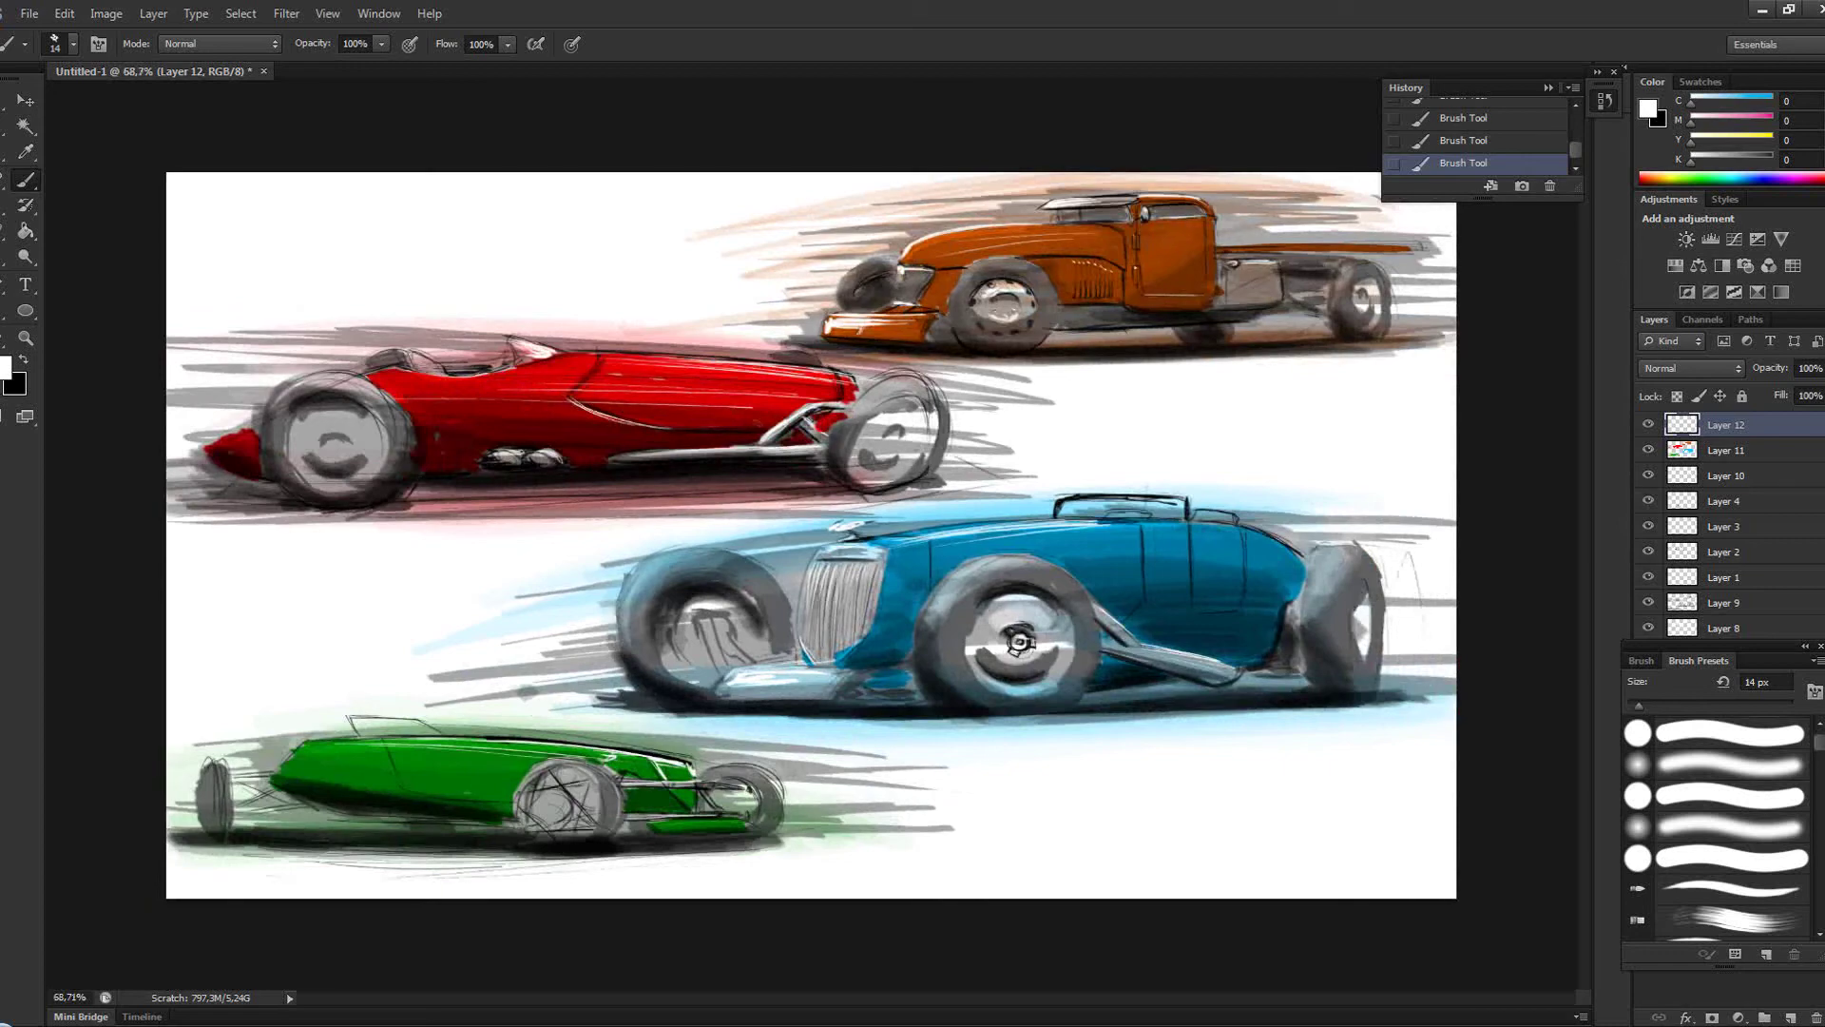
{"action": "scroll", "coordinate": [1020, 642], "scroll_direction": "up", "scroll_amount": 3}
{"action": "scroll", "coordinate": [1020, 642], "scroll_direction": "down", "scroll_amount": 4}
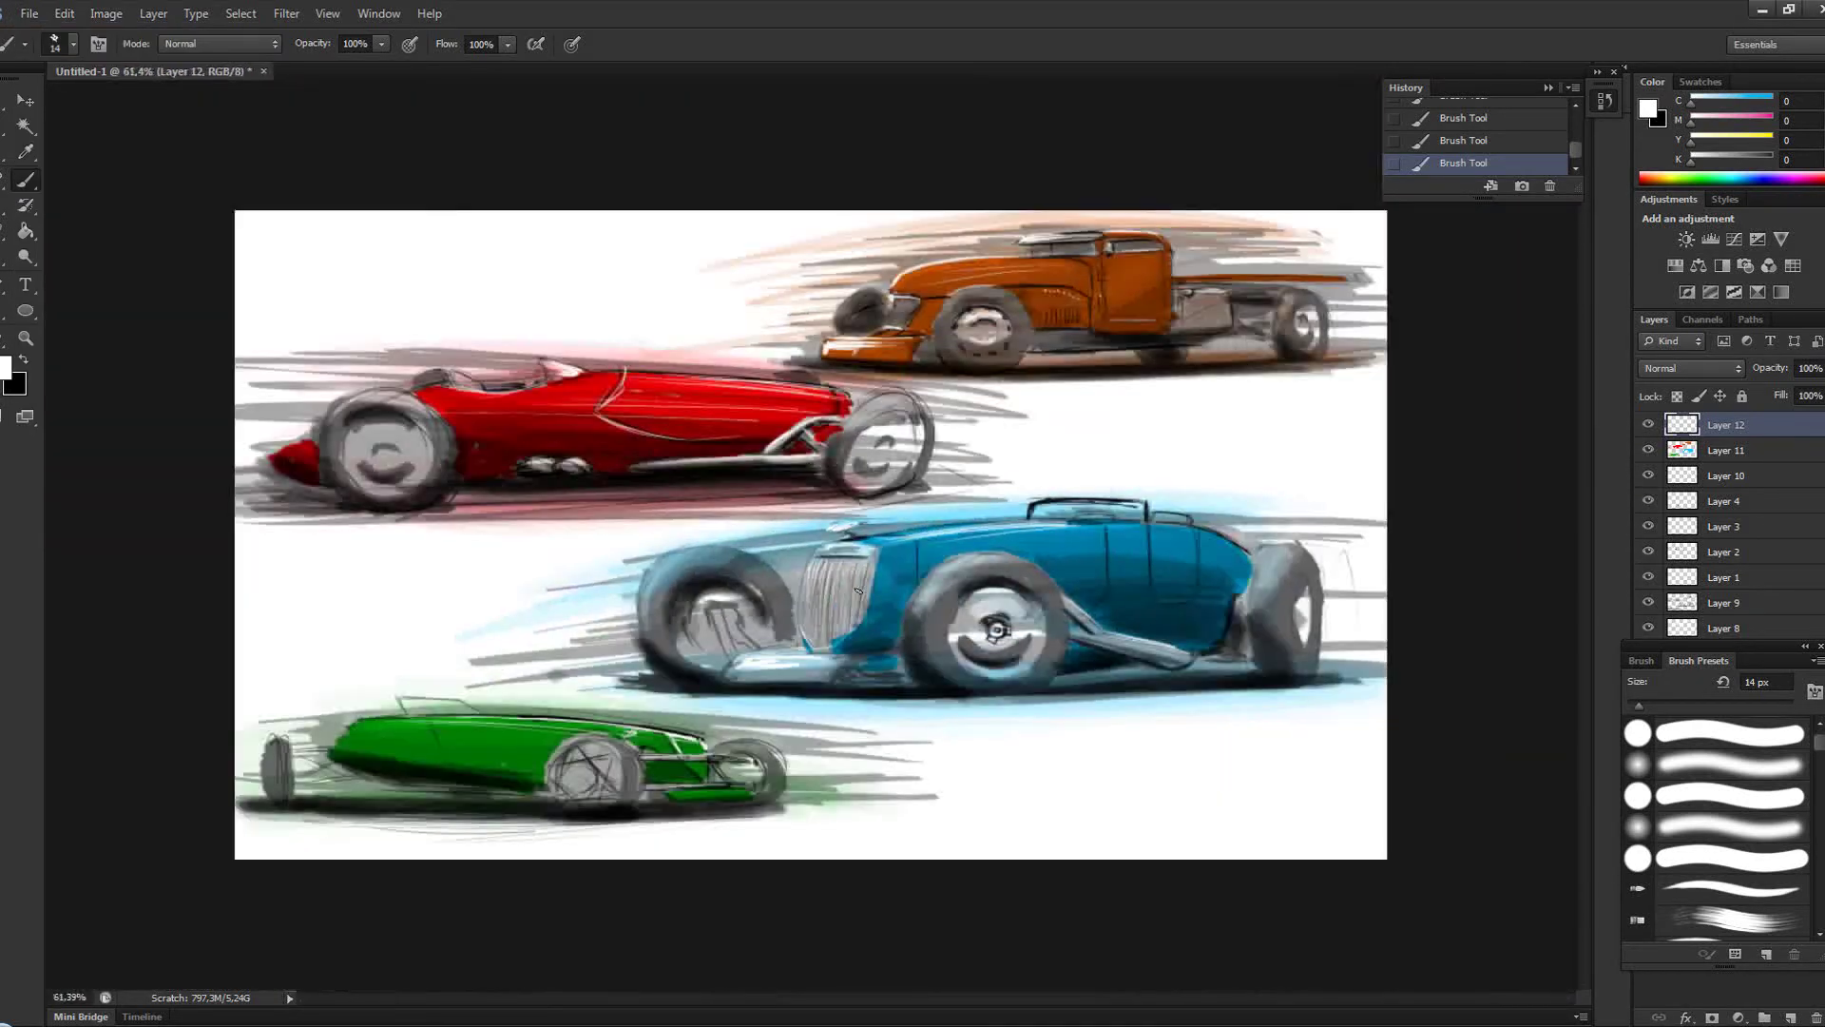
{"action": "scroll", "coordinate": [1036, 651], "scroll_direction": "up", "scroll_amount": 2}
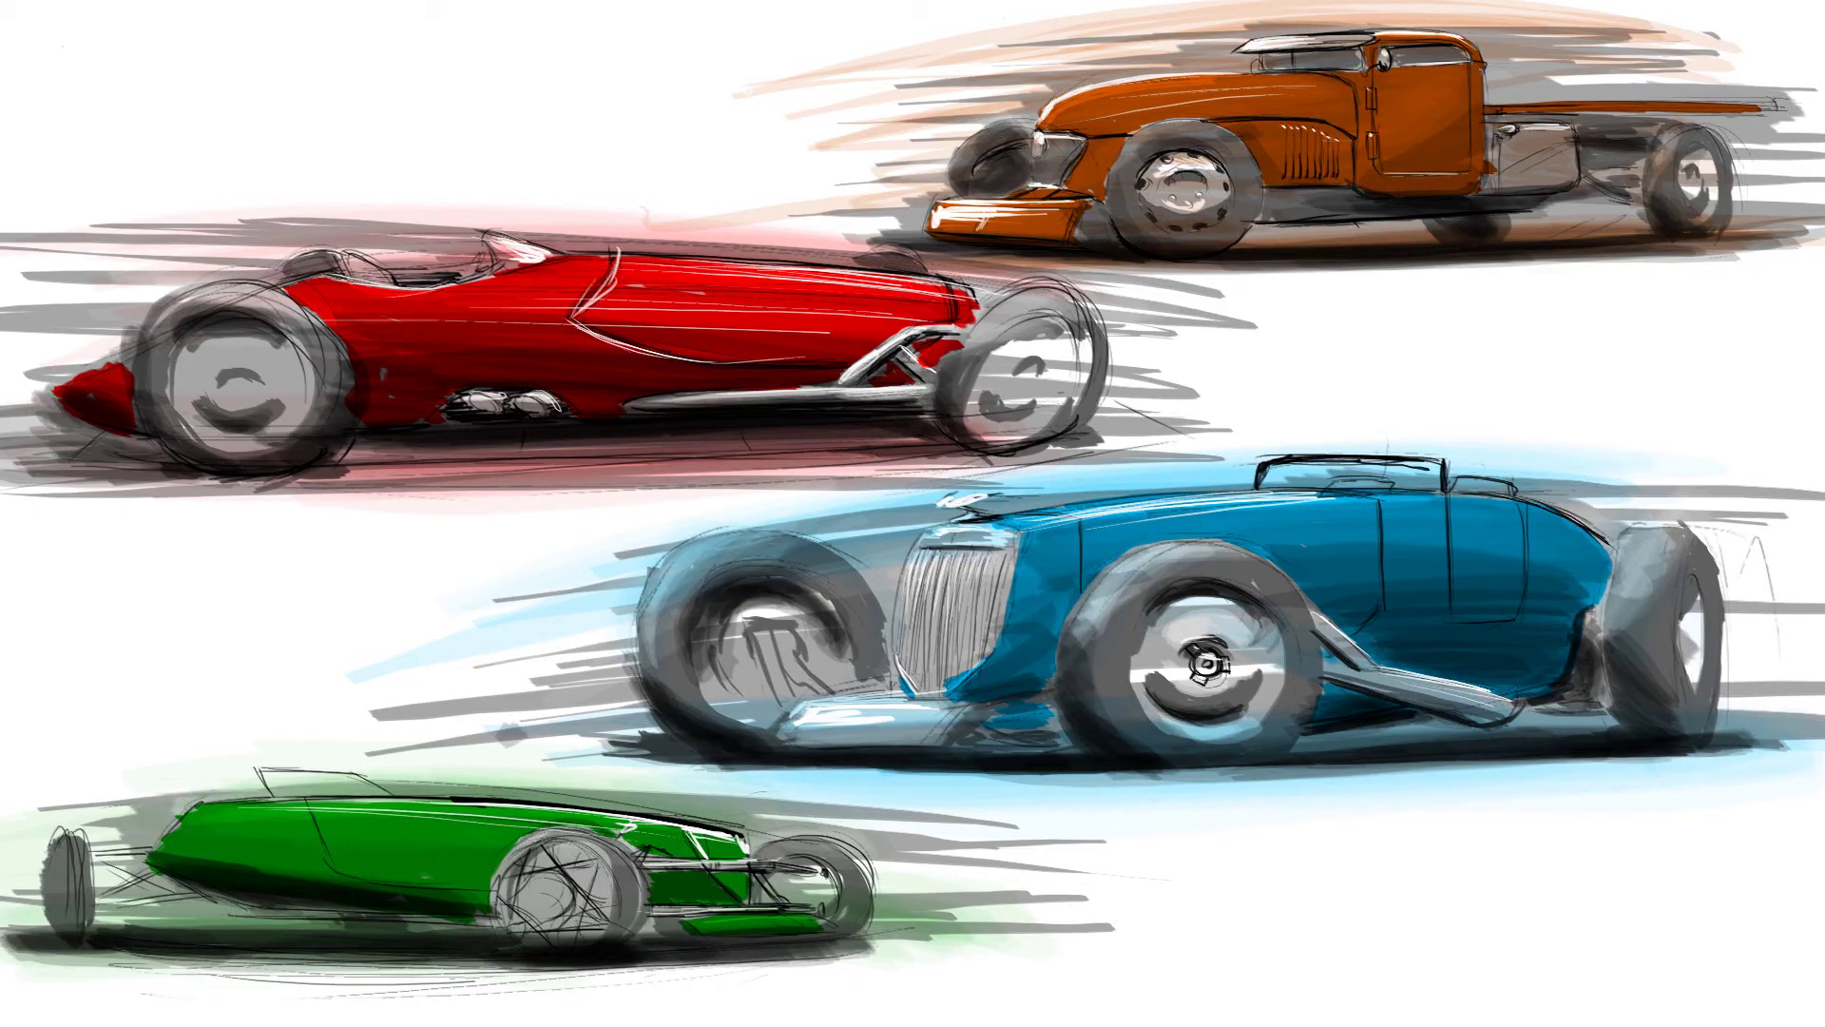